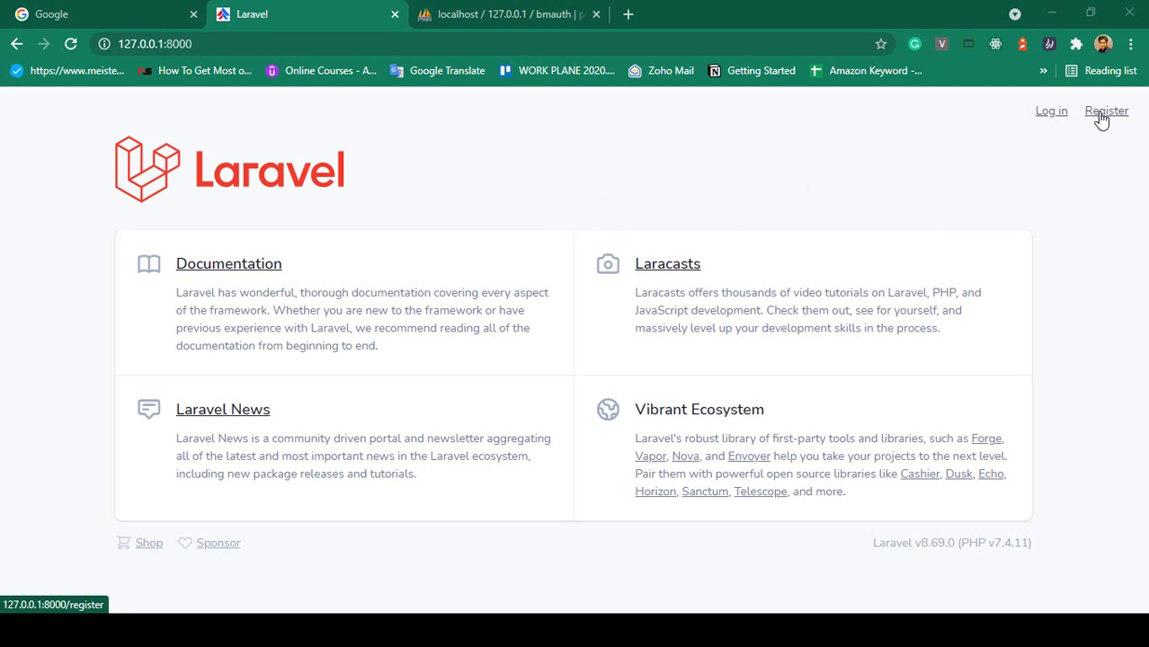
- Follow the top-right Log in link on the Laravel welcome page
{"action": "left_click", "coordinate": [1042, 115]}
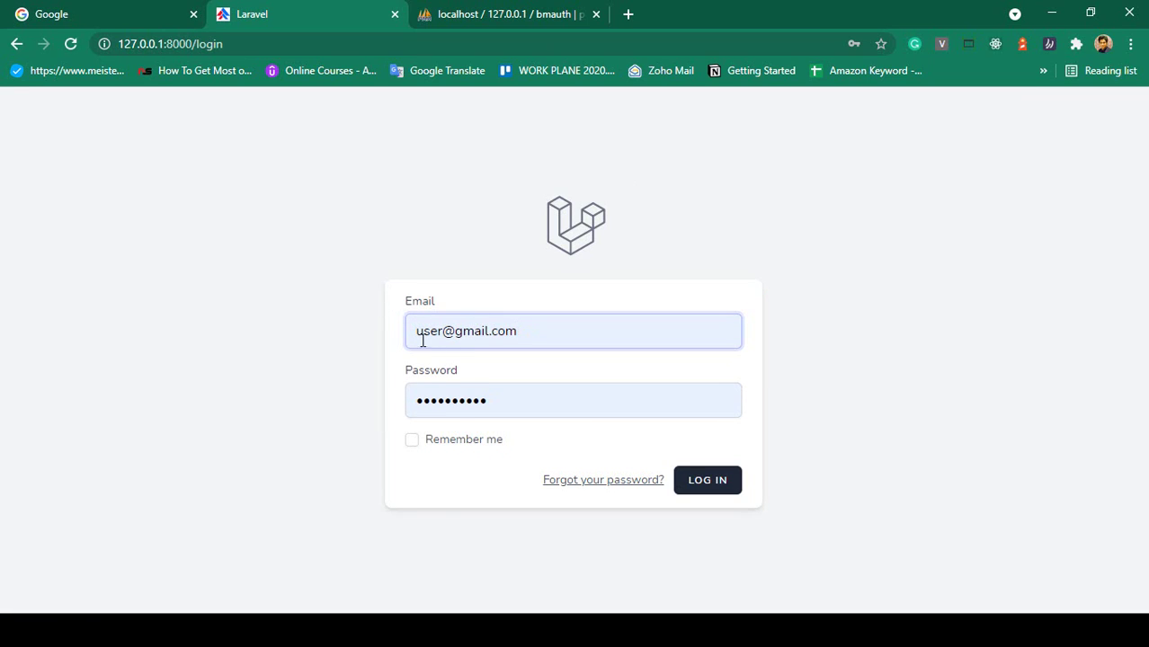
- Insert 'dfd' into the email address and attempt a login, which fails with a credentials error
{"action": "left_click", "coordinate": [423, 338]}
{"action": "left_click_drag", "start_coordinate": [423, 333], "coordinate": [549, 329]}
{"action": "left_click", "coordinate": [549, 329]}
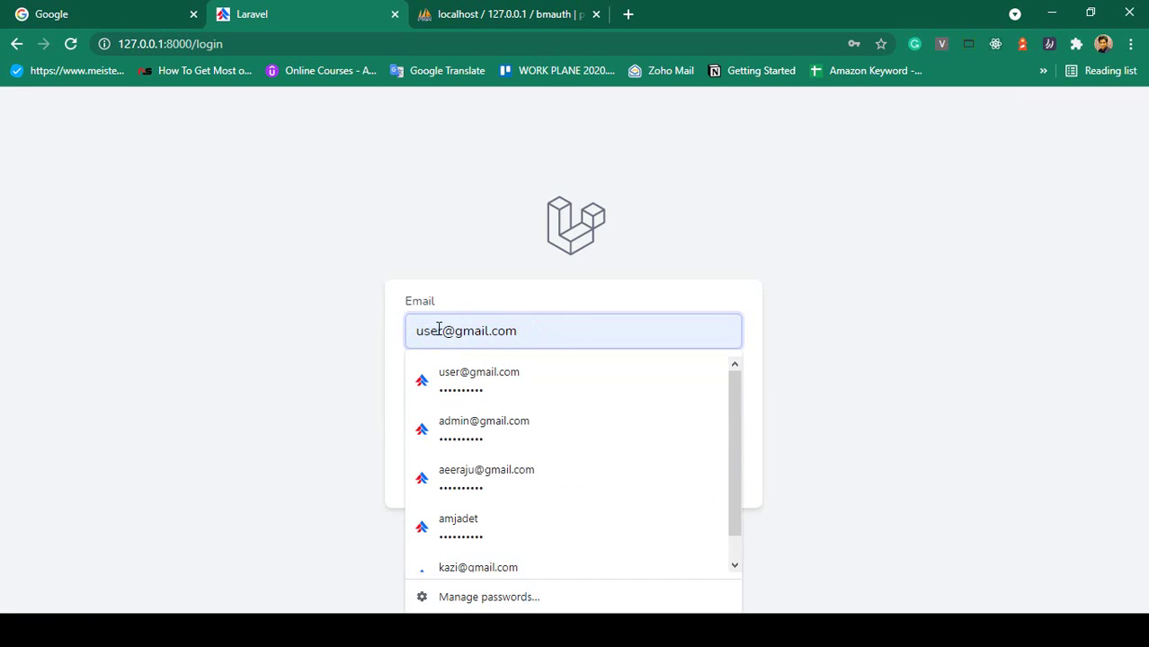
{"action": "left_click", "coordinate": [438, 331]}
{"action": "type", "text": "dfd"}
{"action": "left_click", "coordinate": [477, 292]}
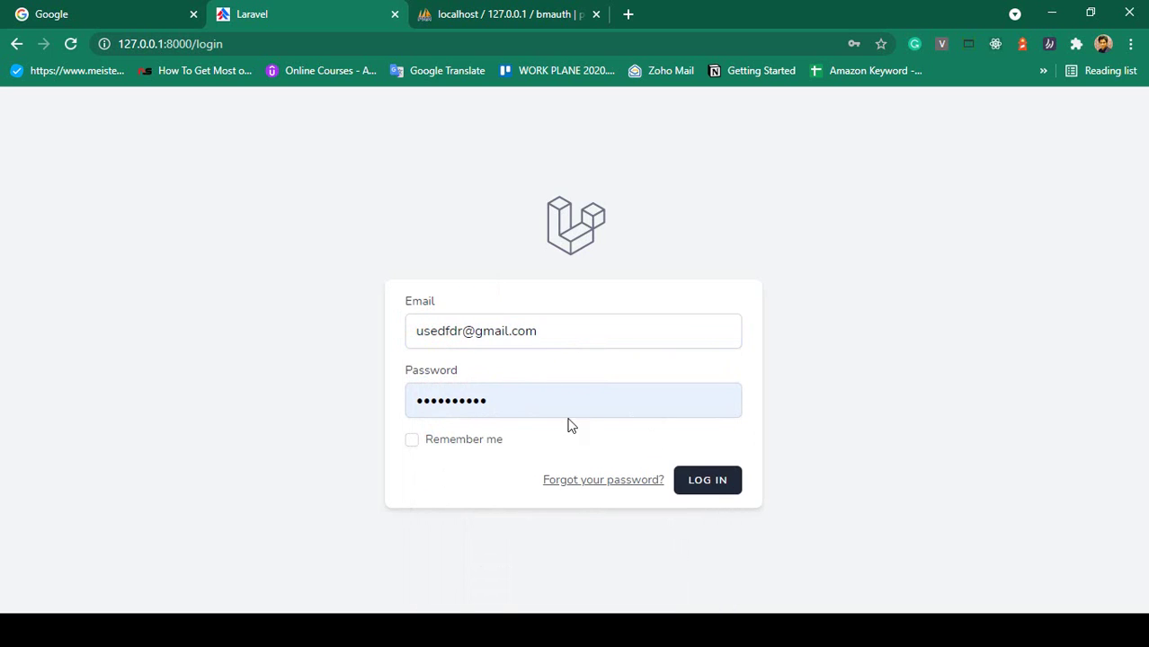
{"action": "left_click", "coordinate": [706, 480]}
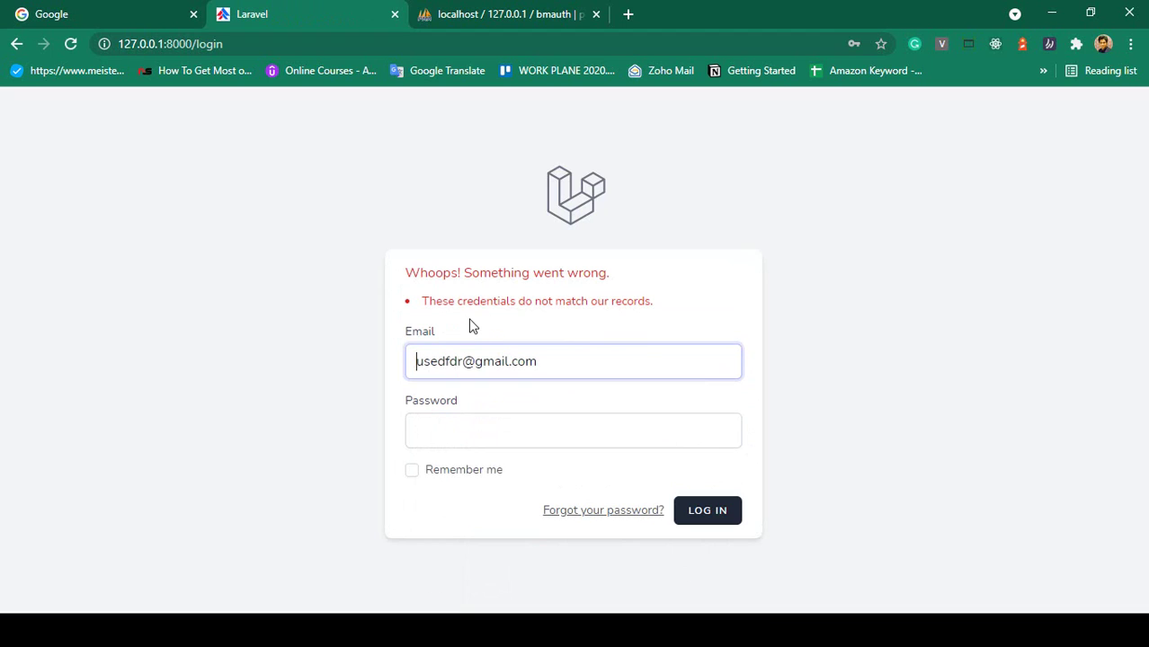
{"action": "left_click_drag", "start_coordinate": [417, 303], "coordinate": [656, 305]}
{"action": "left_click", "coordinate": [659, 303]}
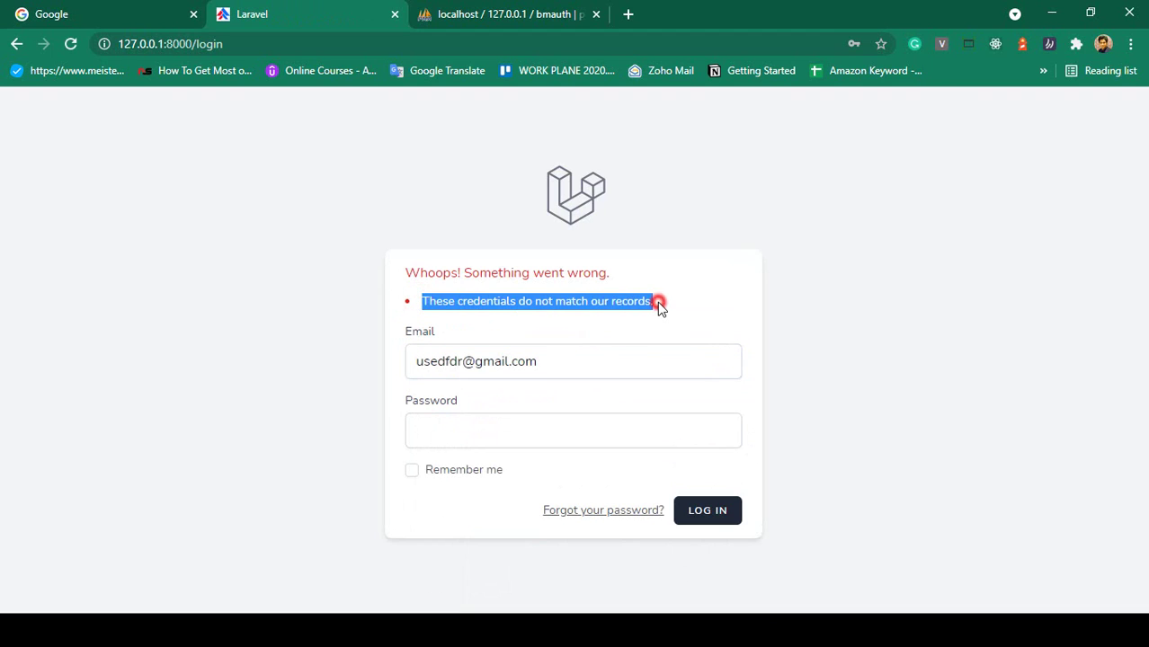
- Correct the email to the user's address, enter the account password, and log in
{"action": "double_click", "coordinate": [452, 362]}
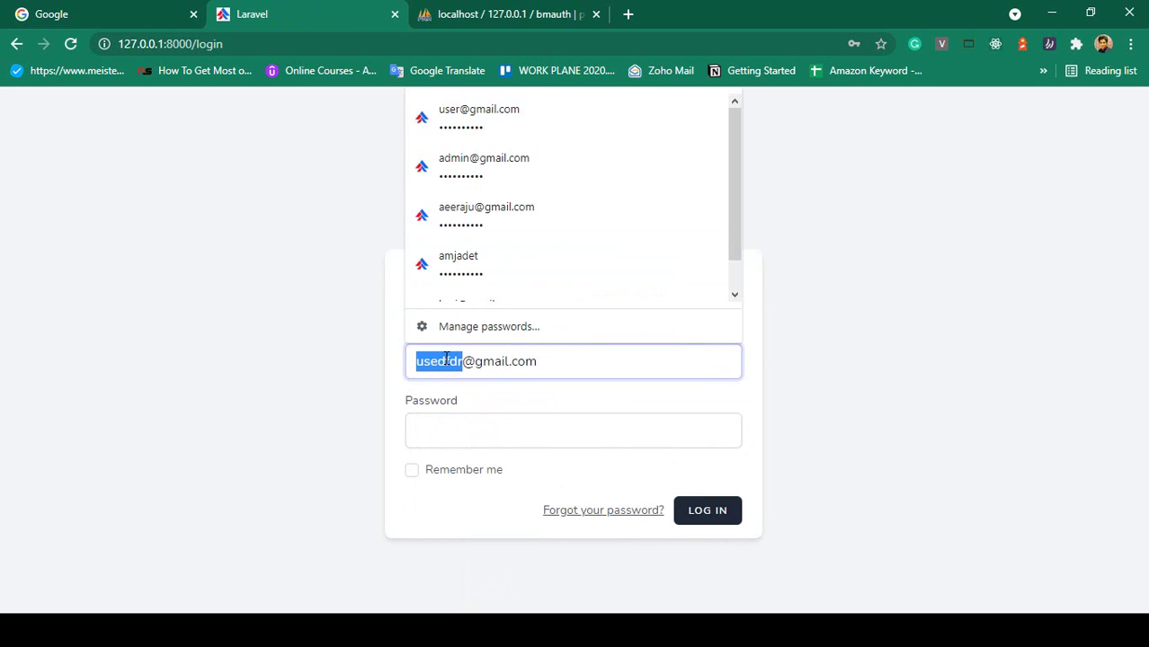
{"action": "key", "text": "BackSpace"}
{"action": "type", "text": "user"}
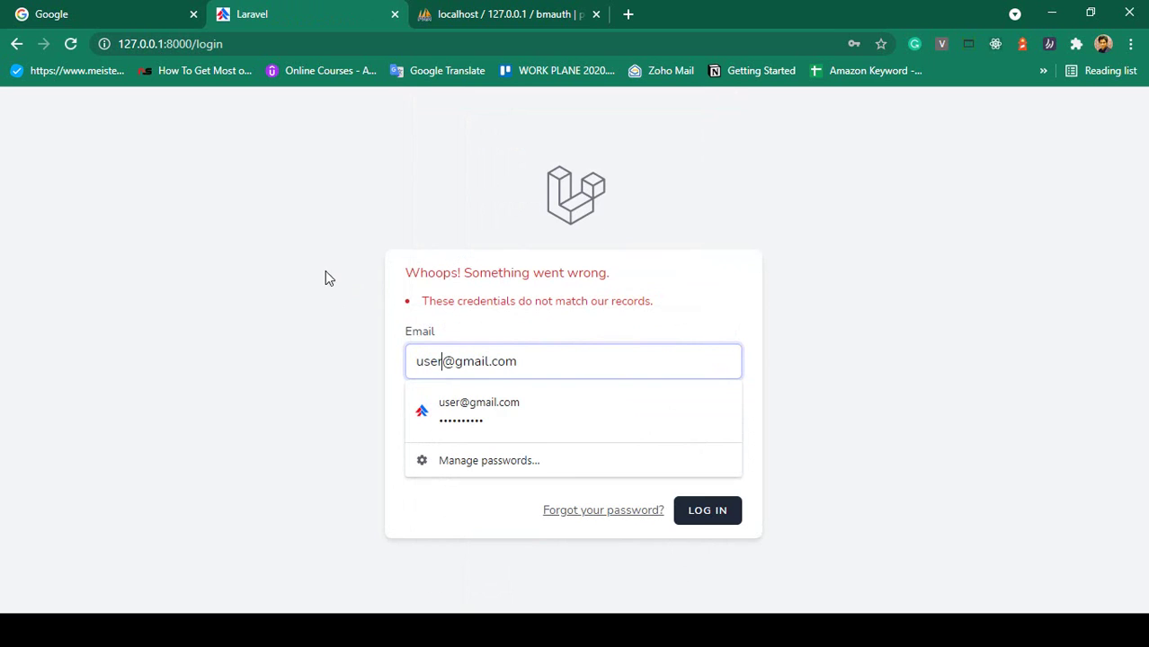
{"action": "left_click", "coordinate": [326, 274]}
{"action": "left_click", "coordinate": [448, 429]}
{"action": "type", "text": "123"}
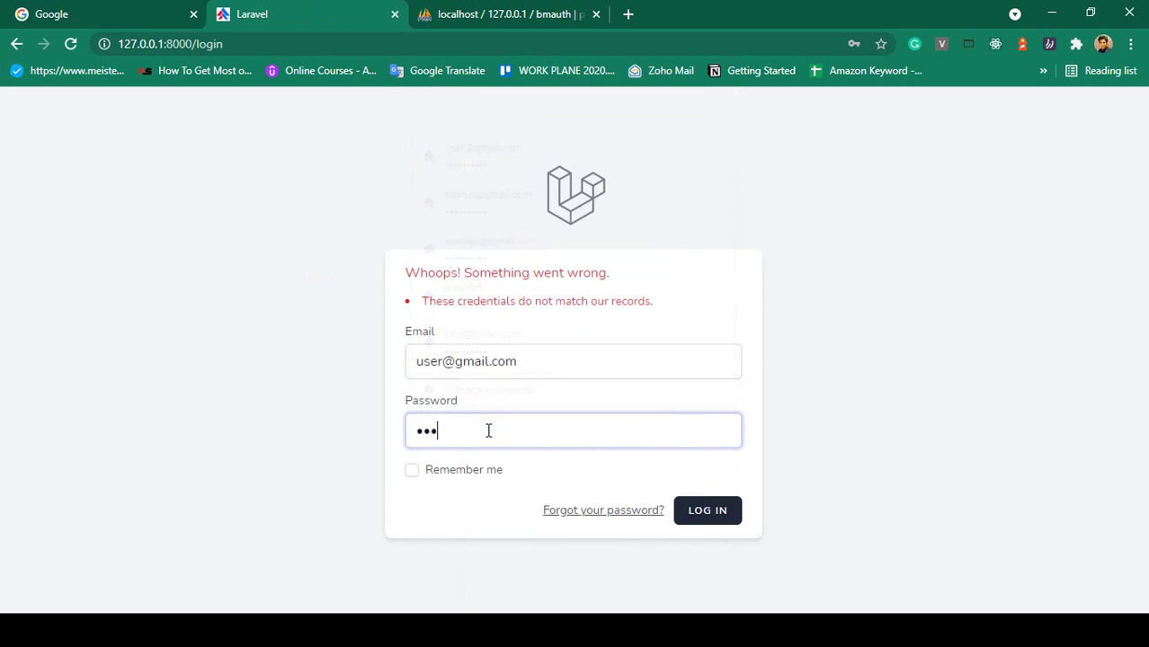
{"action": "type", "text": "456"}
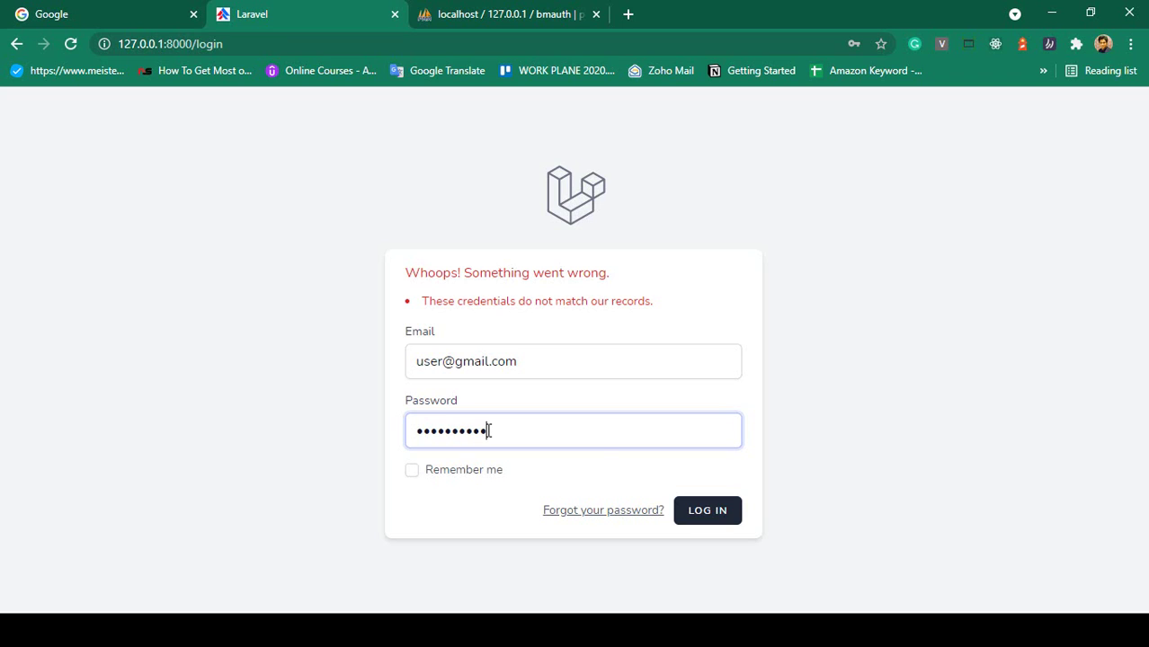
{"action": "left_click", "coordinate": [707, 512]}
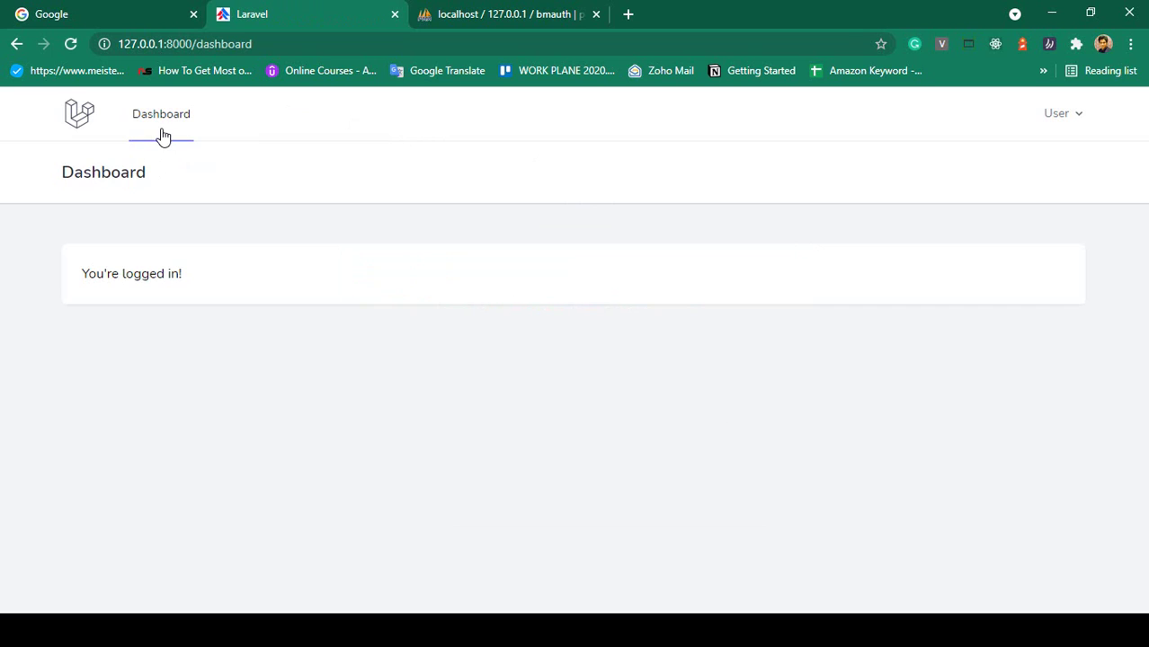
- Log the user out from the User account dropdown
{"action": "left_click", "coordinate": [1046, 117]}
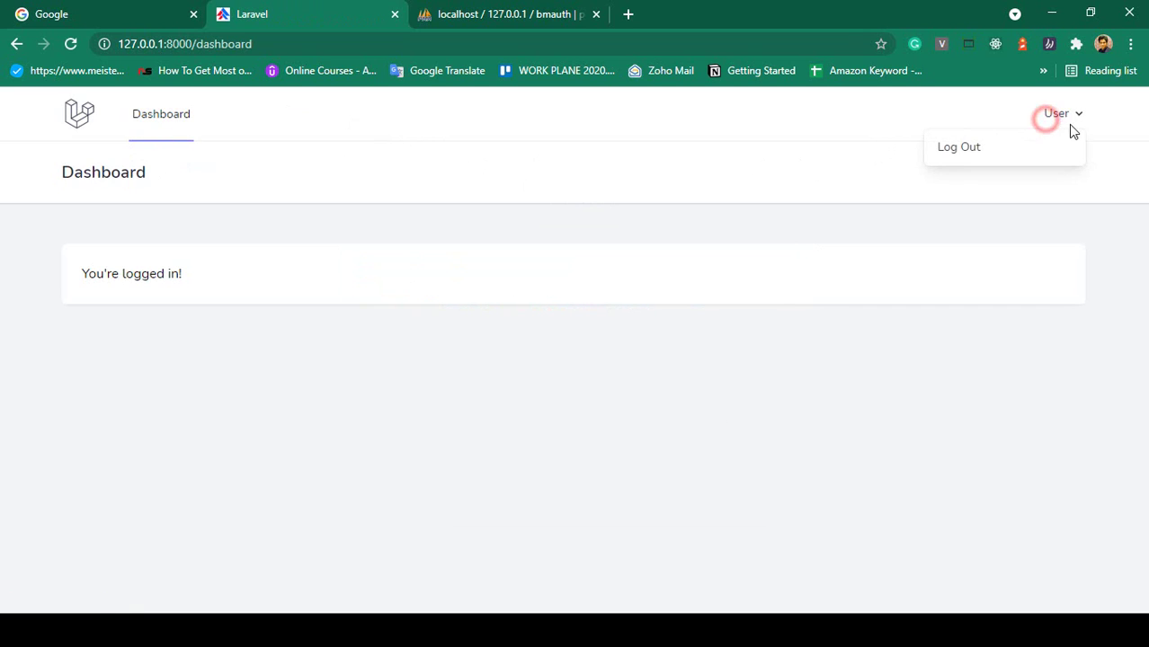
{"action": "left_click", "coordinate": [958, 148]}
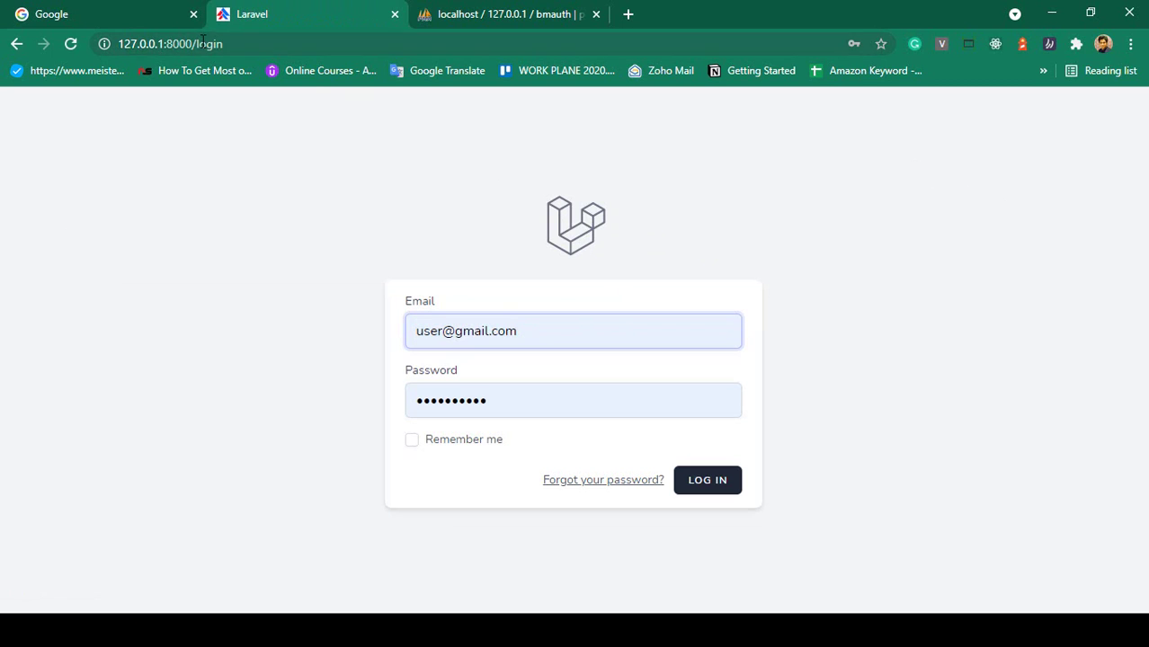
{"action": "left_click", "coordinate": [238, 43]}
{"action": "left_click_drag", "start_coordinate": [238, 43], "coordinate": [191, 43]}
{"action": "key", "text": "Escape"}
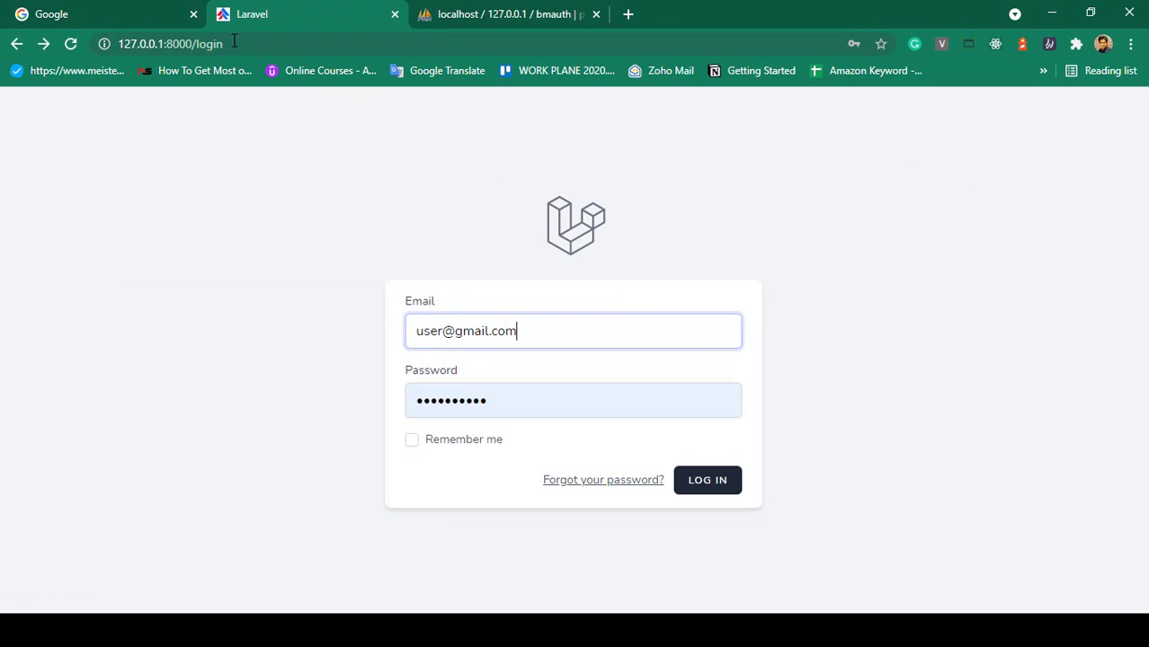
- Remove 'login' from the URL to load the site's root welcome page
{"action": "left_click", "coordinate": [277, 174]}
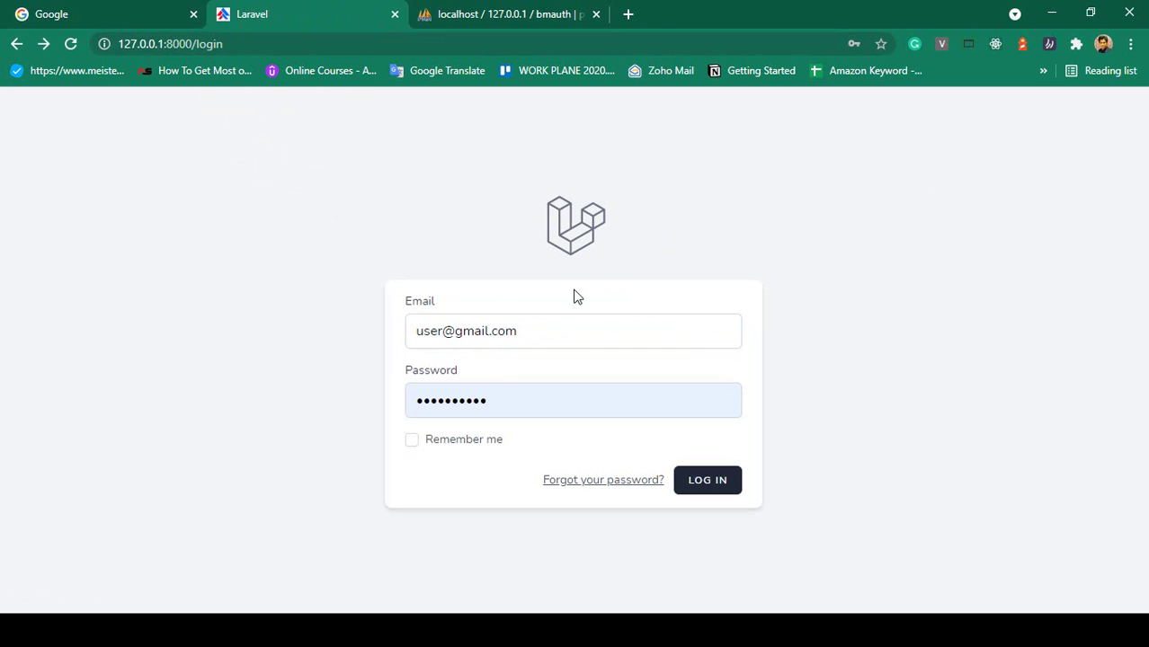
{"action": "left_click_drag", "start_coordinate": [222, 43], "coordinate": [196, 43]}
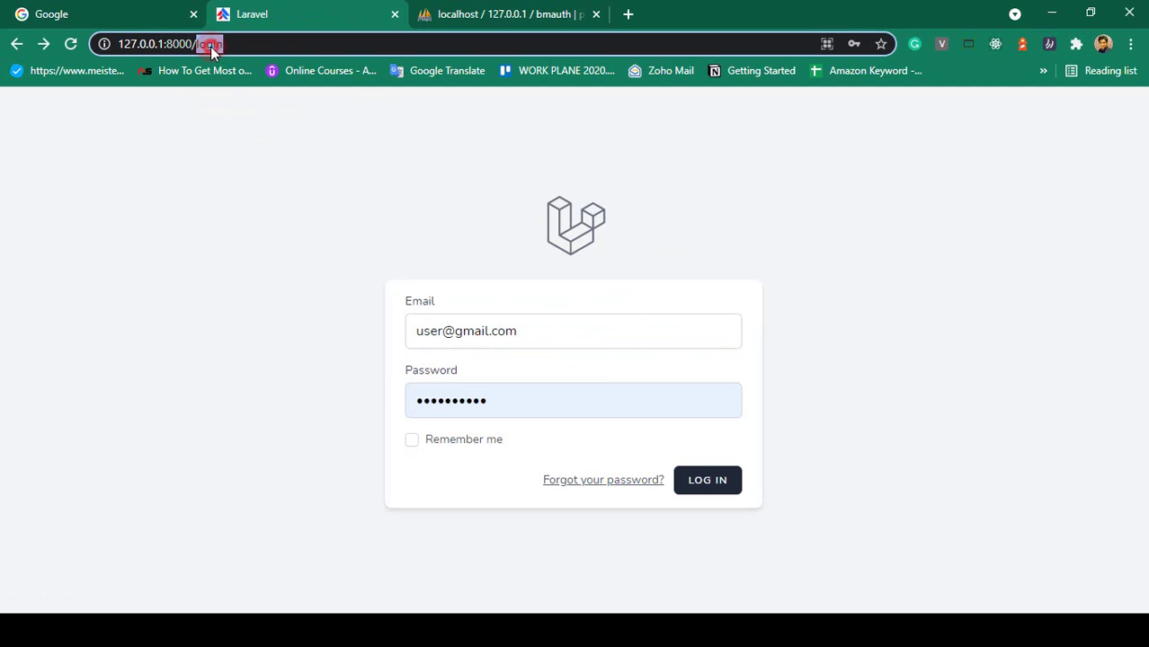
{"action": "key", "text": "BackSpace"}
{"action": "key", "text": "Return"}
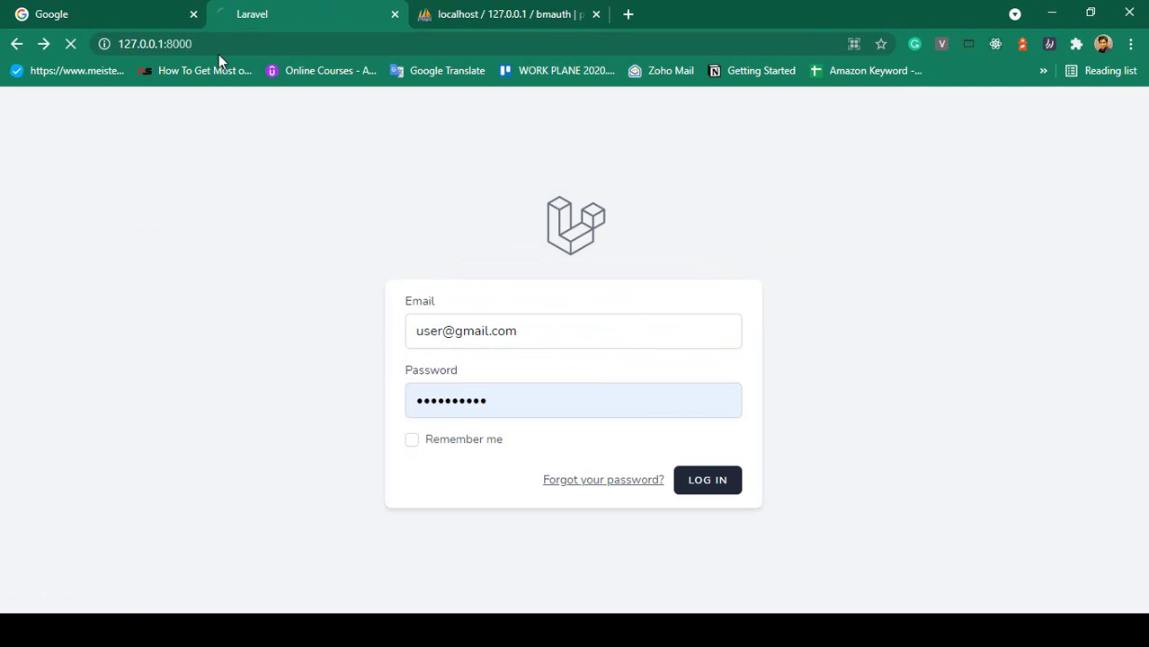
- Open Register and fill in name 'User 1', an e-mail address and both password fields
{"action": "left_click", "coordinate": [1105, 111]}
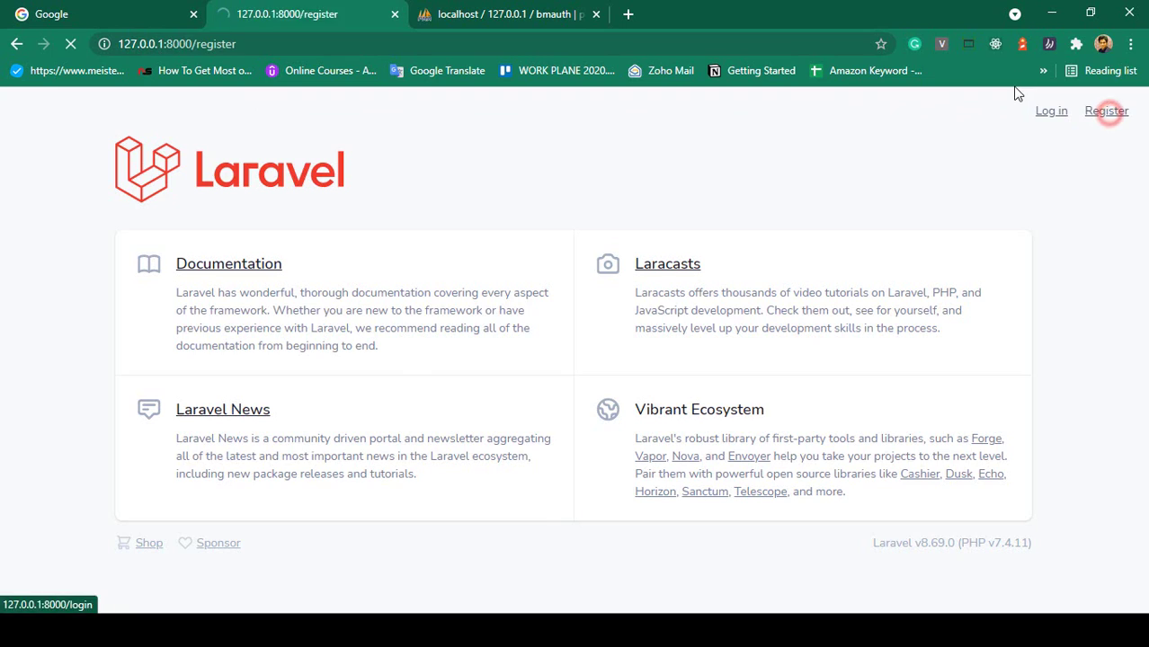
{"action": "left_click", "coordinate": [431, 284]}
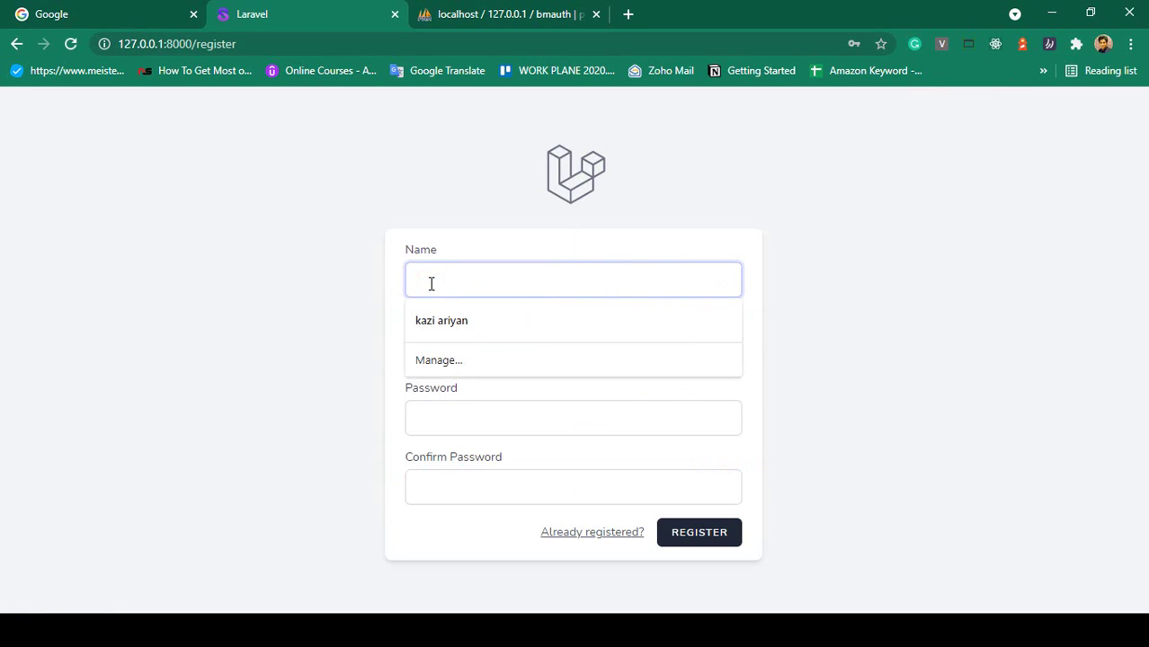
{"action": "type", "text": "Use"}
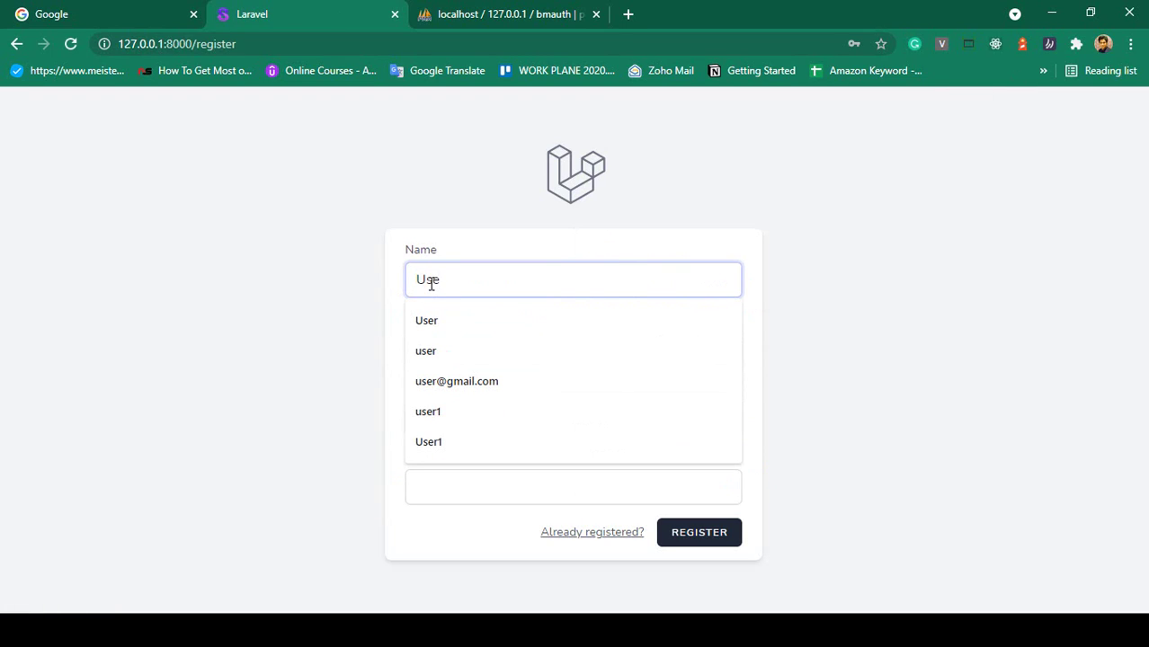
{"action": "type", "text": "r 1"}
{"action": "left_click", "coordinate": [445, 348]}
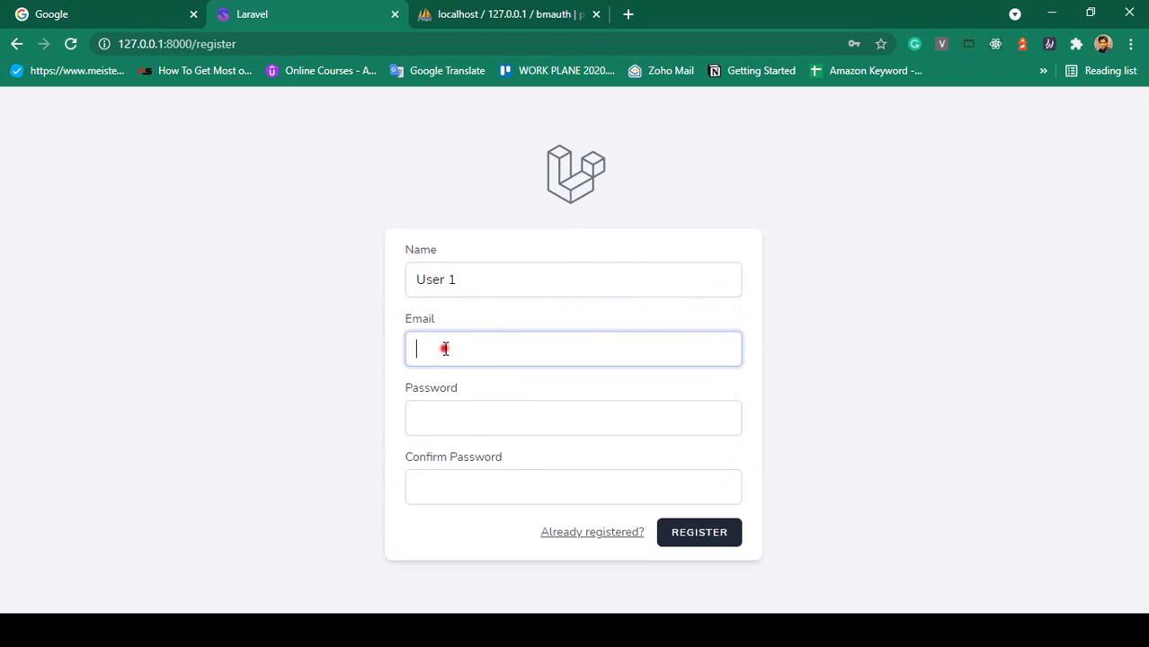
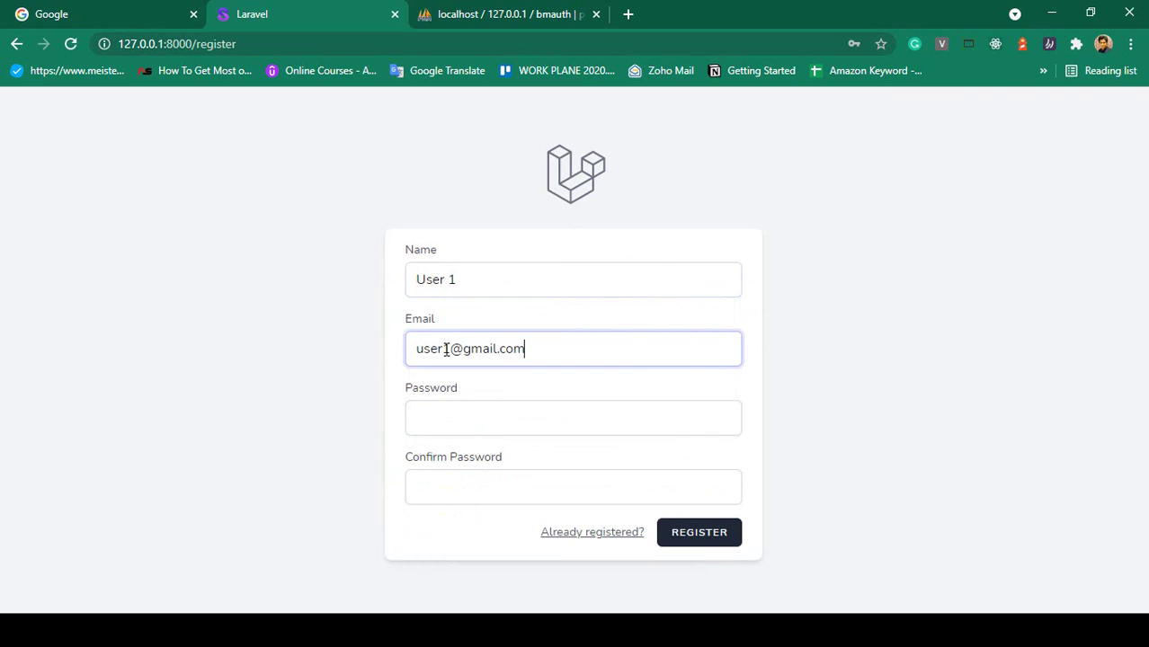
{"action": "left_click", "coordinate": [425, 427]}
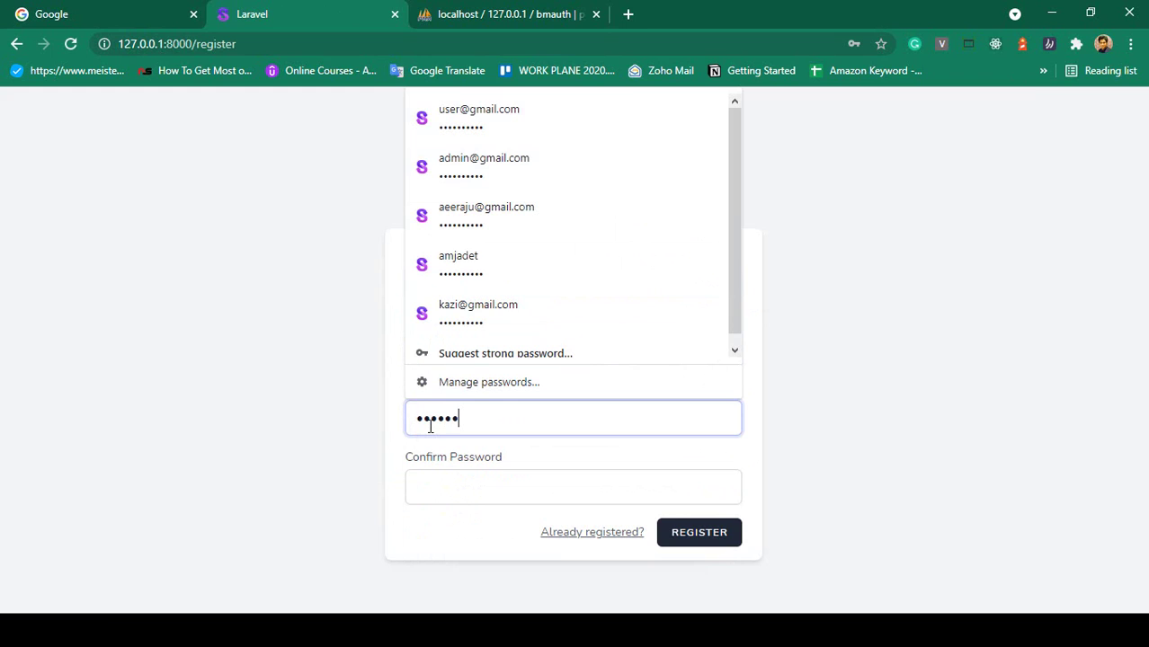
{"action": "key", "text": "Tab"}
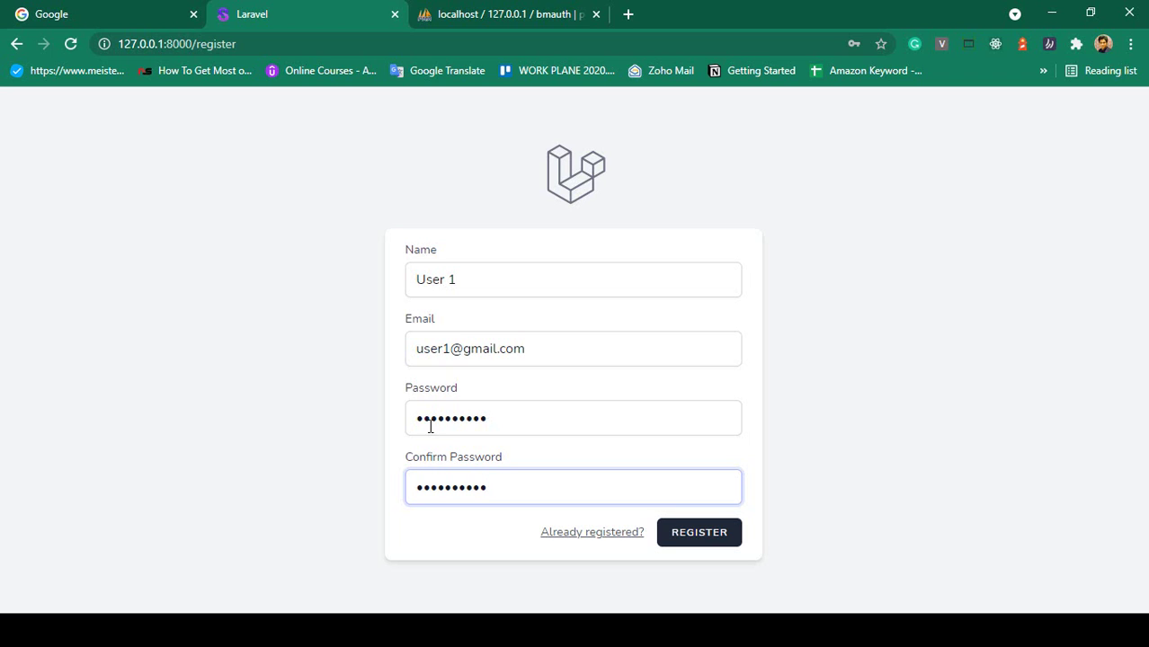
- Submit the User 1 registration, dismiss Chrome's save-password prompt, and log out
{"action": "left_click", "coordinate": [706, 539]}
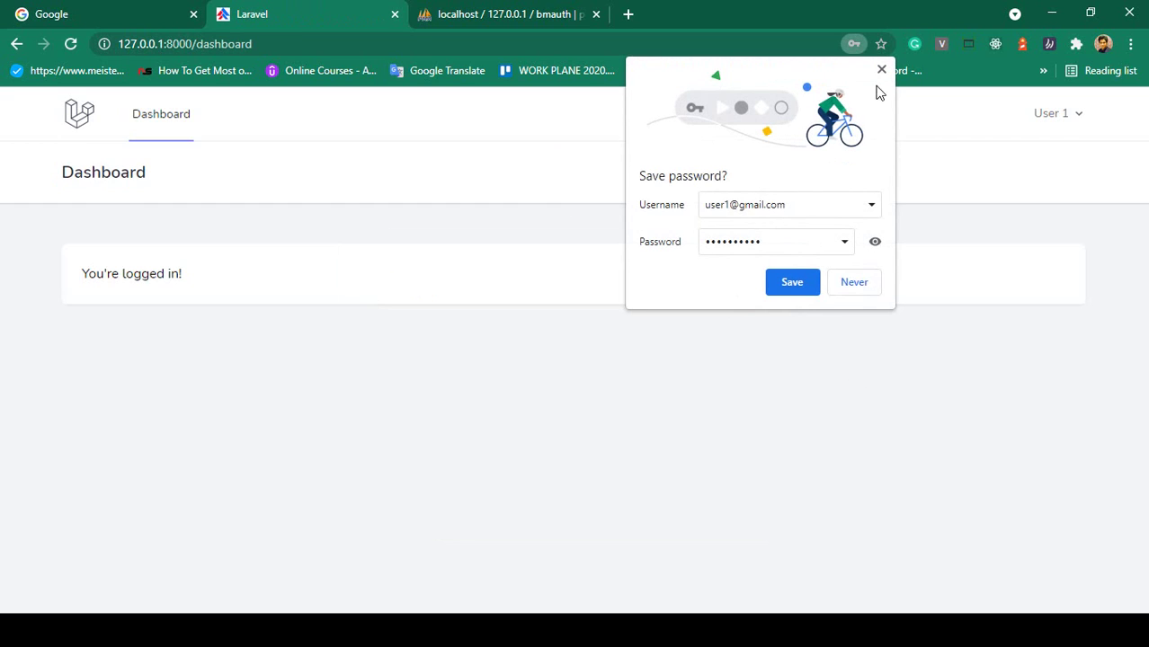
{"action": "left_click", "coordinate": [881, 69]}
{"action": "left_click", "coordinate": [1060, 115]}
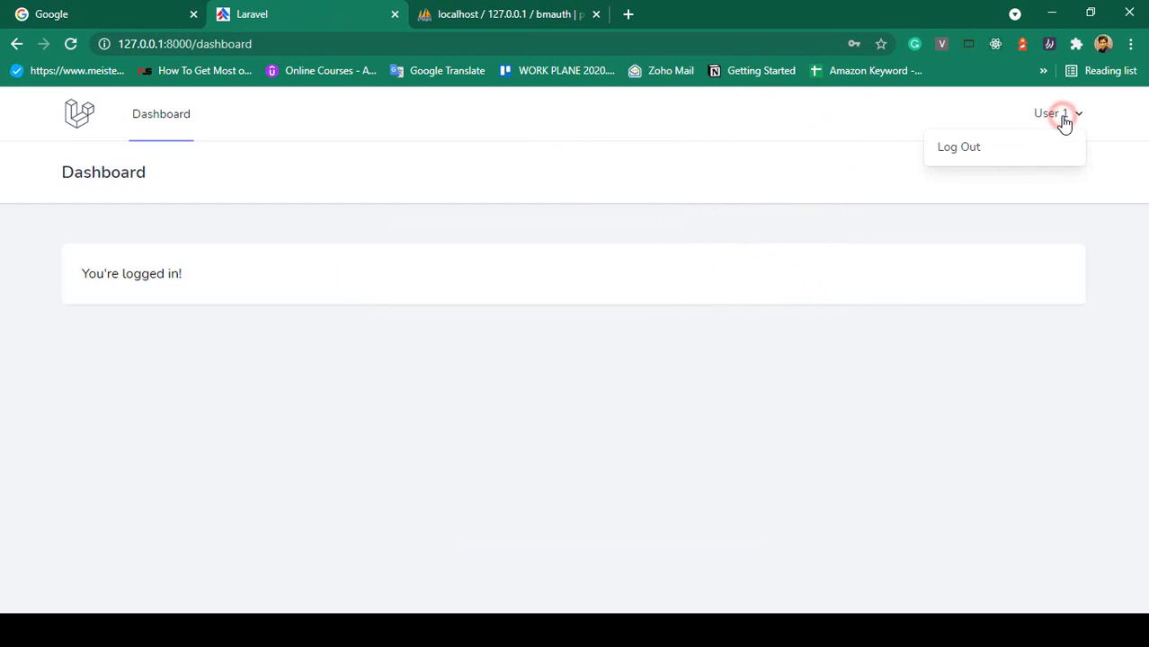
{"action": "left_click", "coordinate": [406, 197]}
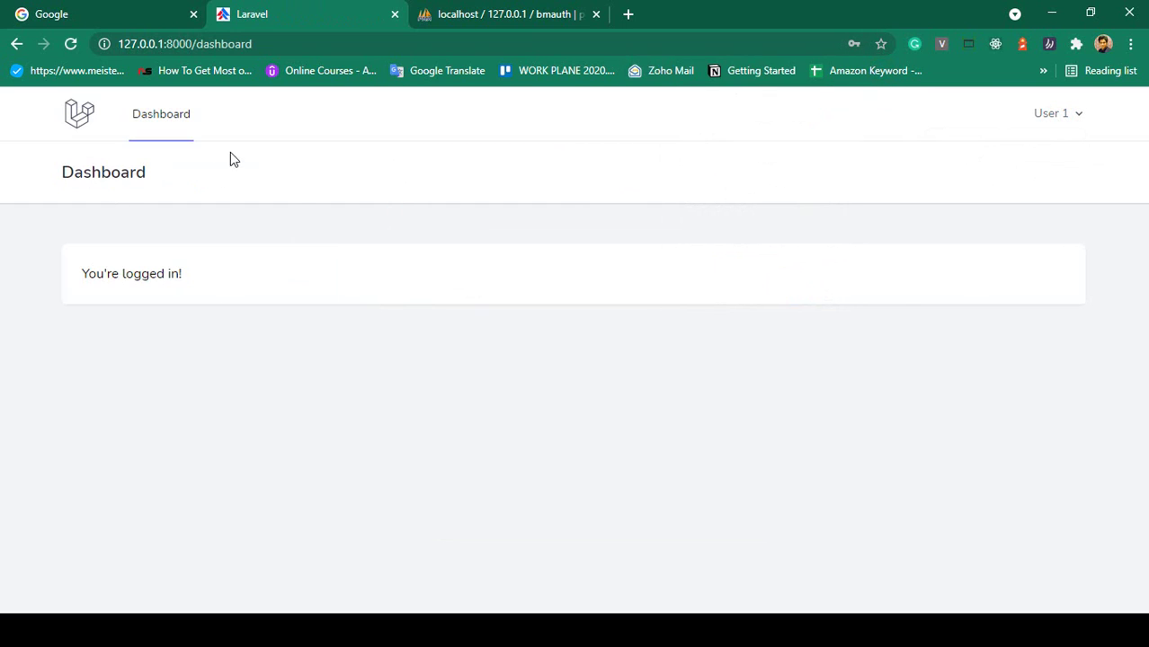
{"action": "left_click", "coordinate": [1041, 115]}
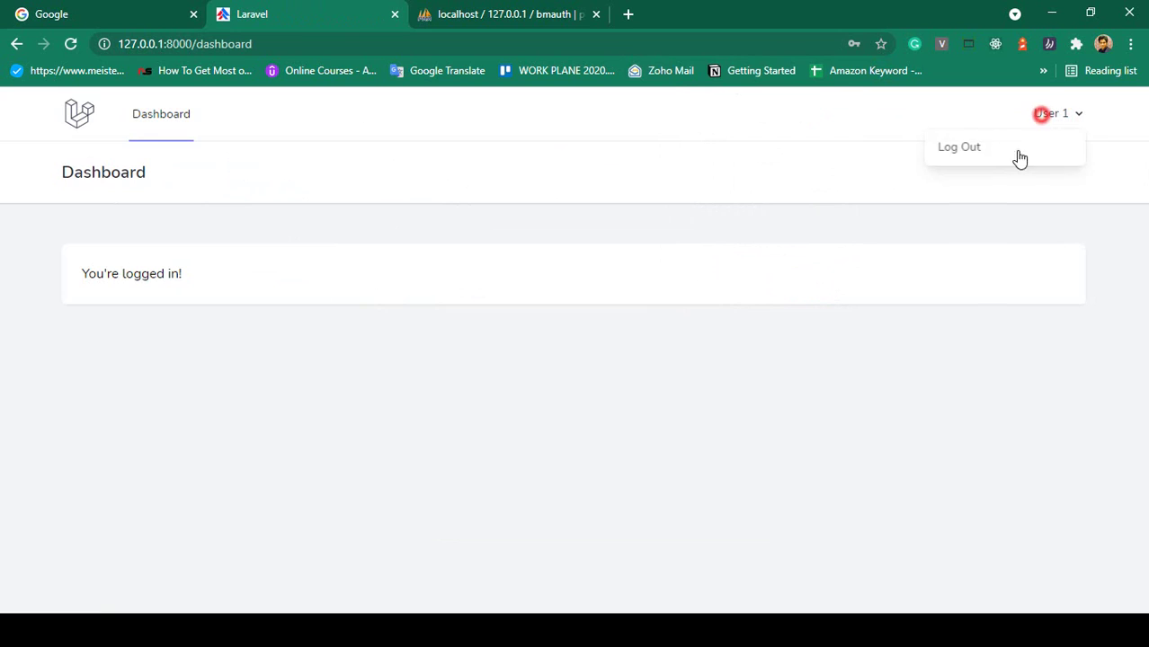
{"action": "left_click", "coordinate": [965, 157]}
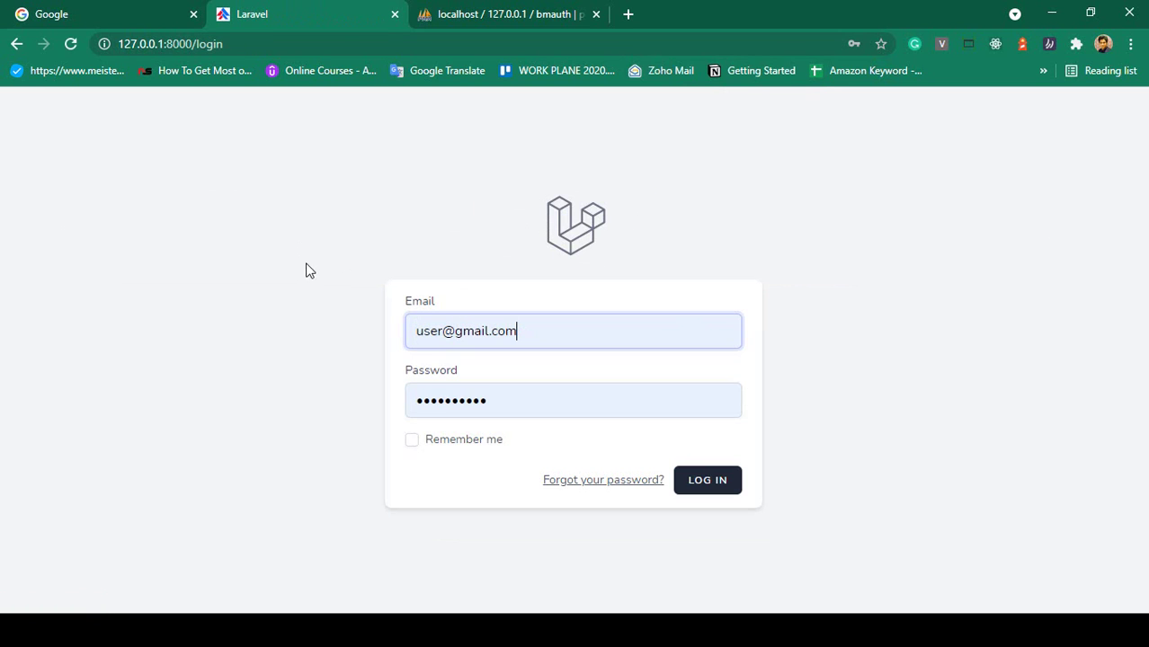
- Change the URL ending to 'admin/login' to reach the easy Learning admin login
{"action": "double_click", "coordinate": [210, 44]}
{"action": "type", "text": "adm"}
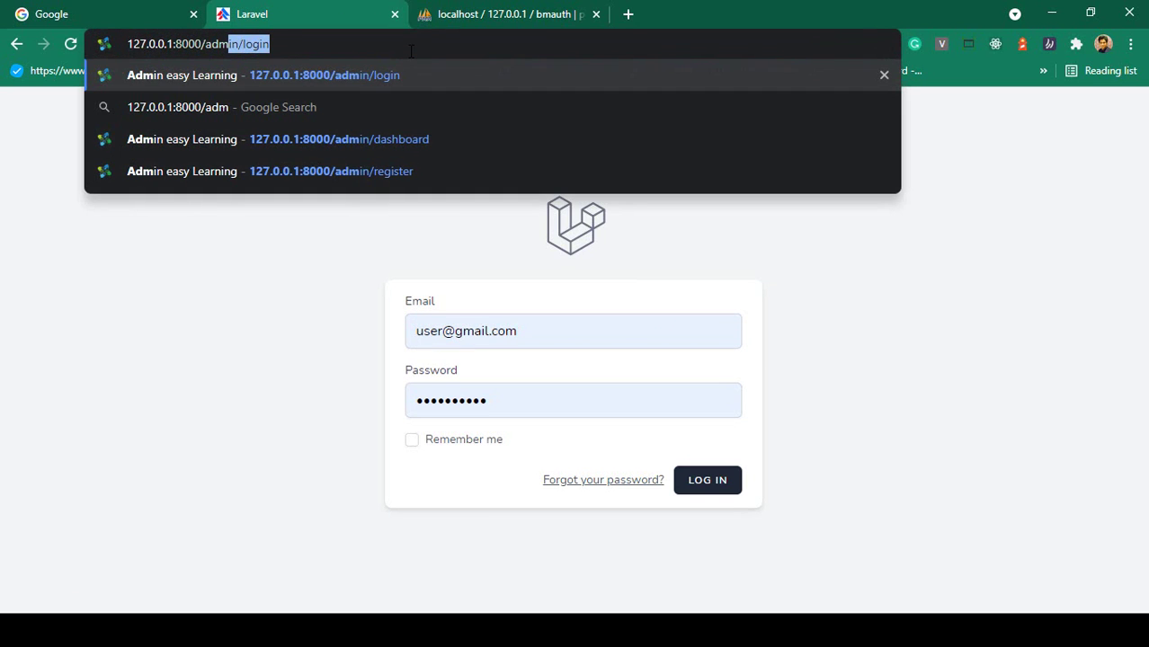
{"action": "key", "text": "Return"}
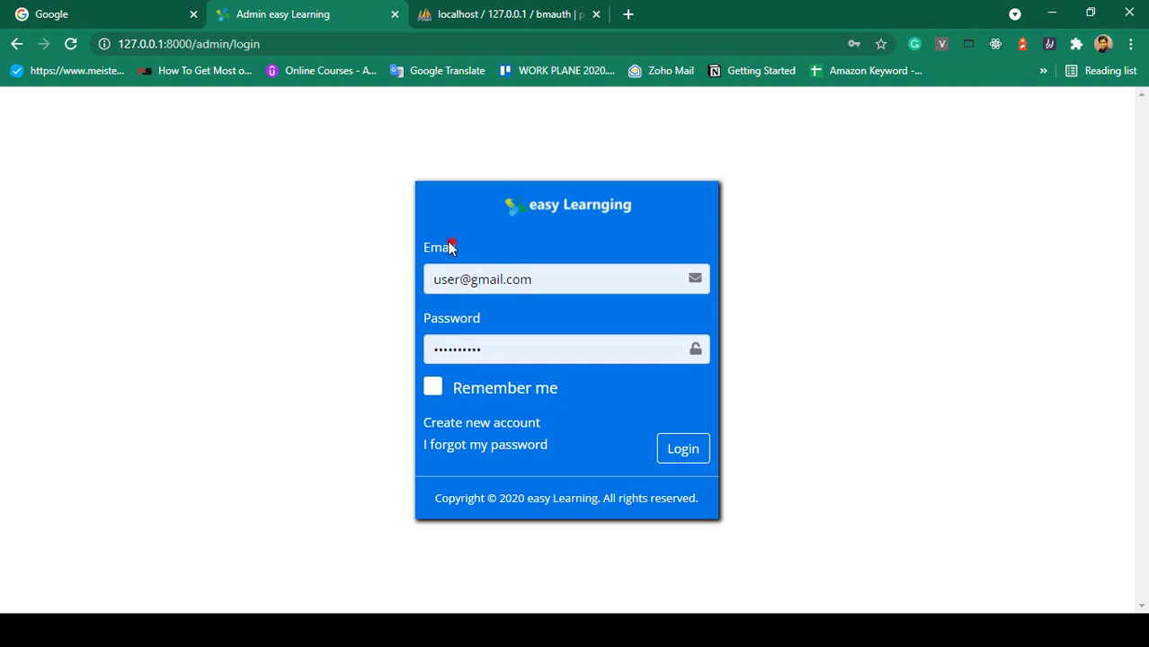
- Attempt admin login with the user credentials, getting 'Invaild Email Or Password'
{"action": "left_click", "coordinate": [680, 450]}
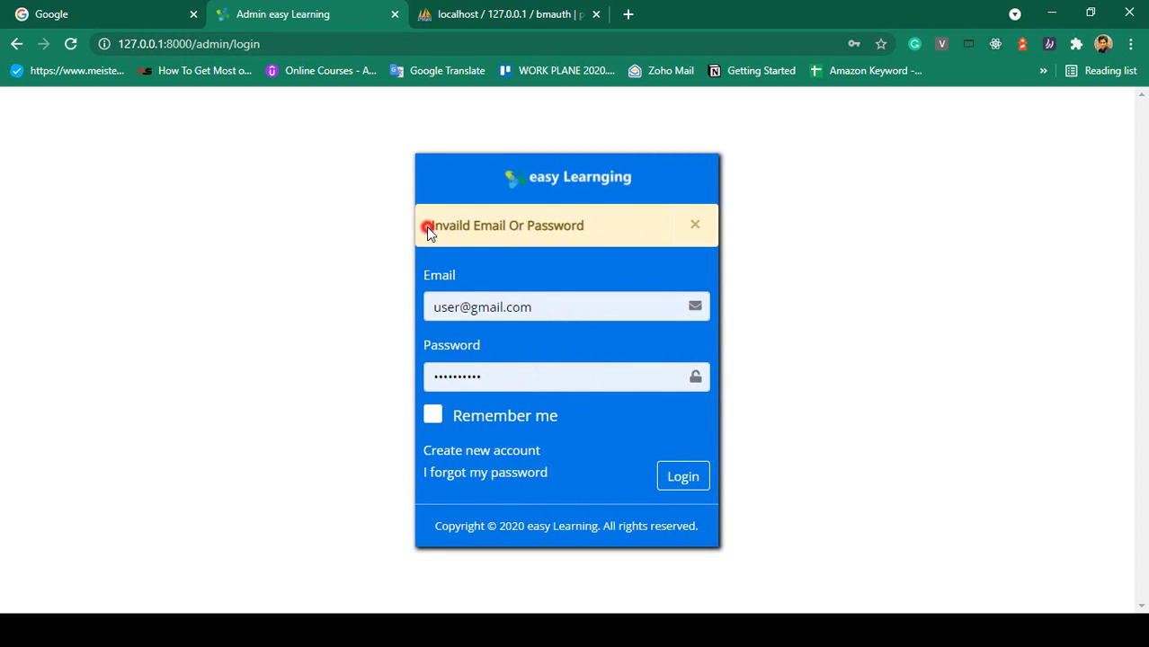
{"action": "left_click_drag", "start_coordinate": [430, 226], "coordinate": [597, 232]}
{"action": "left_click", "coordinate": [598, 229]}
- Copy the admin e-mail from phpMyAdmin's admins table into the Email field
{"action": "double_click", "coordinate": [447, 309]}
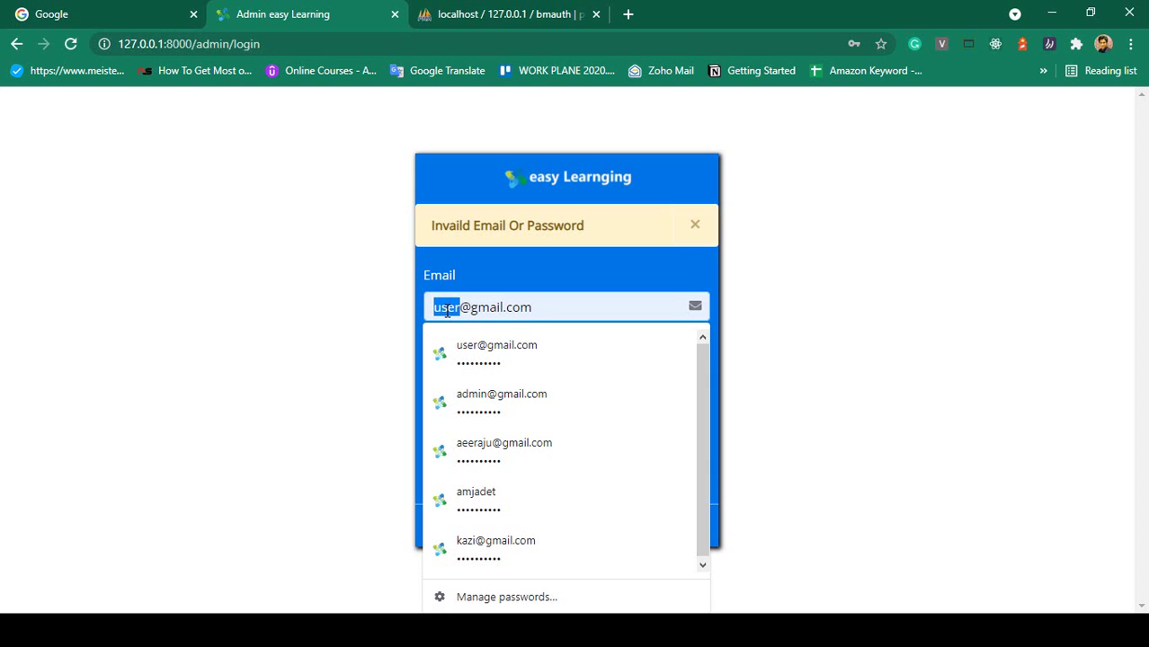
{"action": "left_click", "coordinate": [525, 12]}
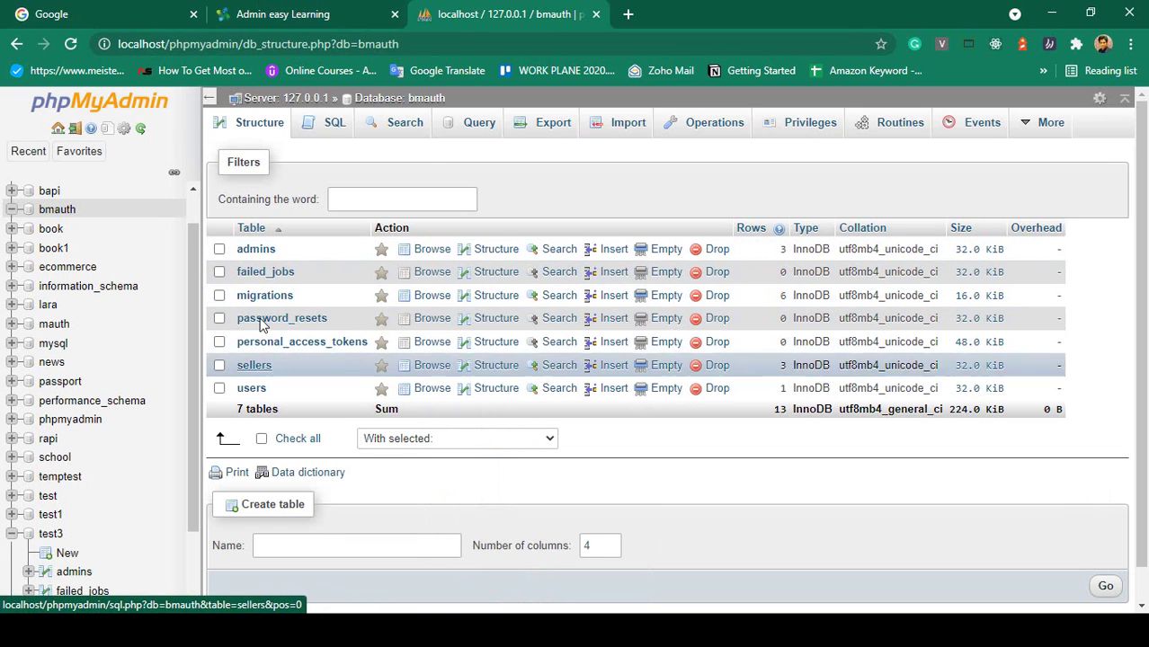
{"action": "left_click", "coordinate": [256, 251]}
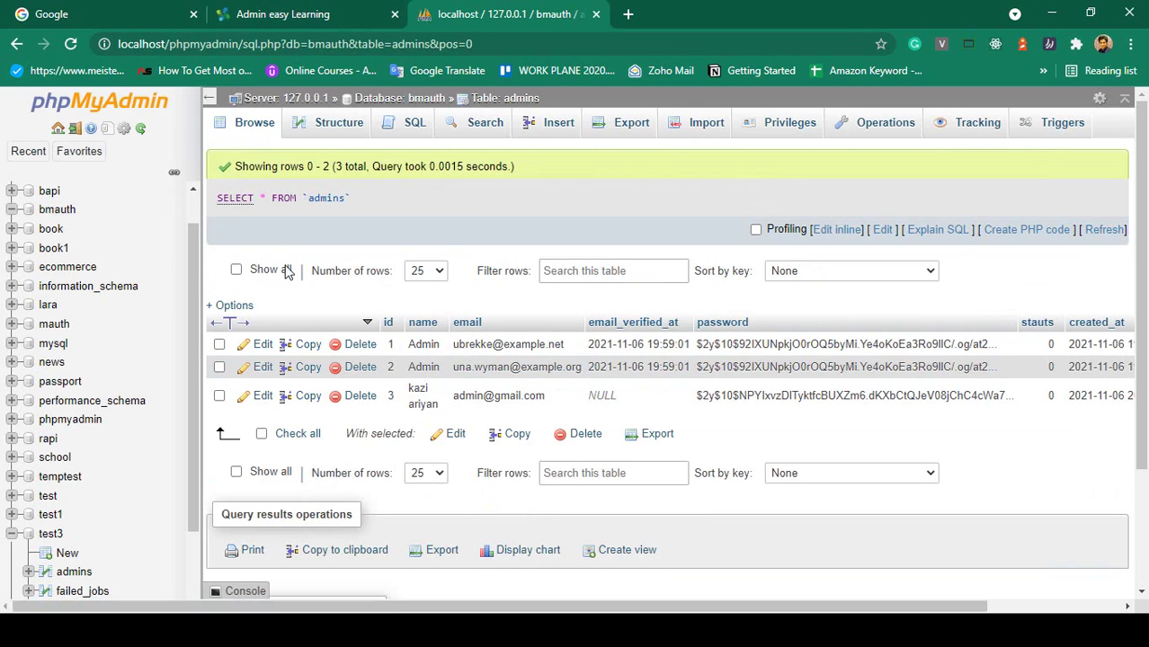
{"action": "double_click", "coordinate": [502, 402]}
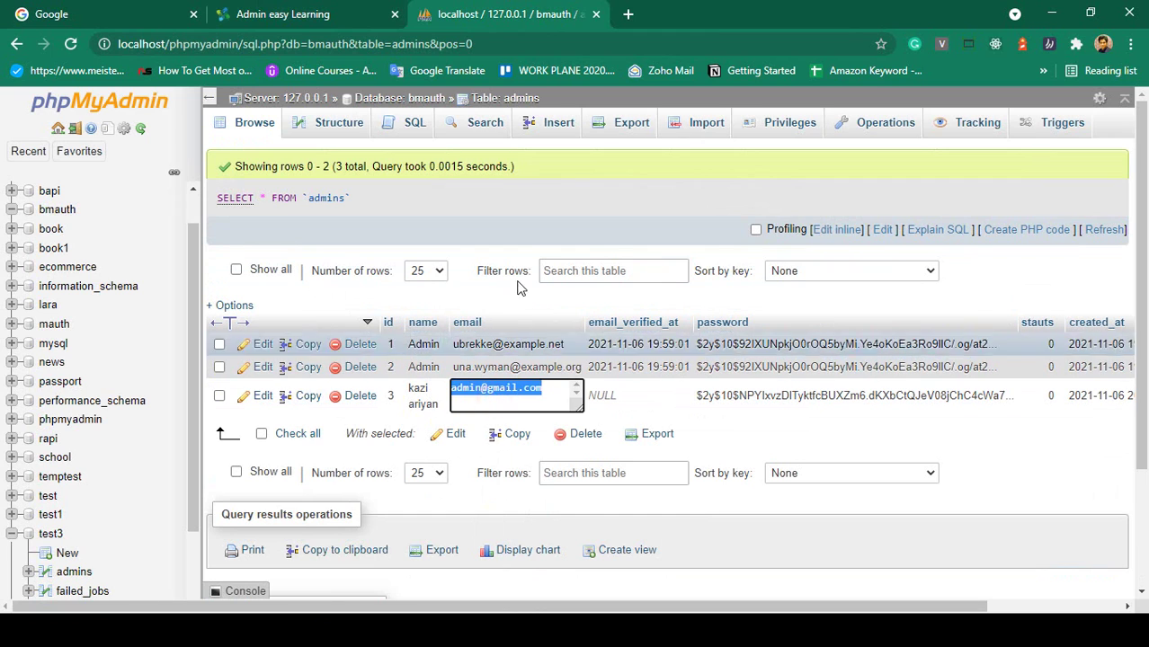
{"action": "left_click", "coordinate": [510, 186]}
{"action": "key", "text": "ctrl+shift+Tab"}
{"action": "key", "text": "ctrl+a"}
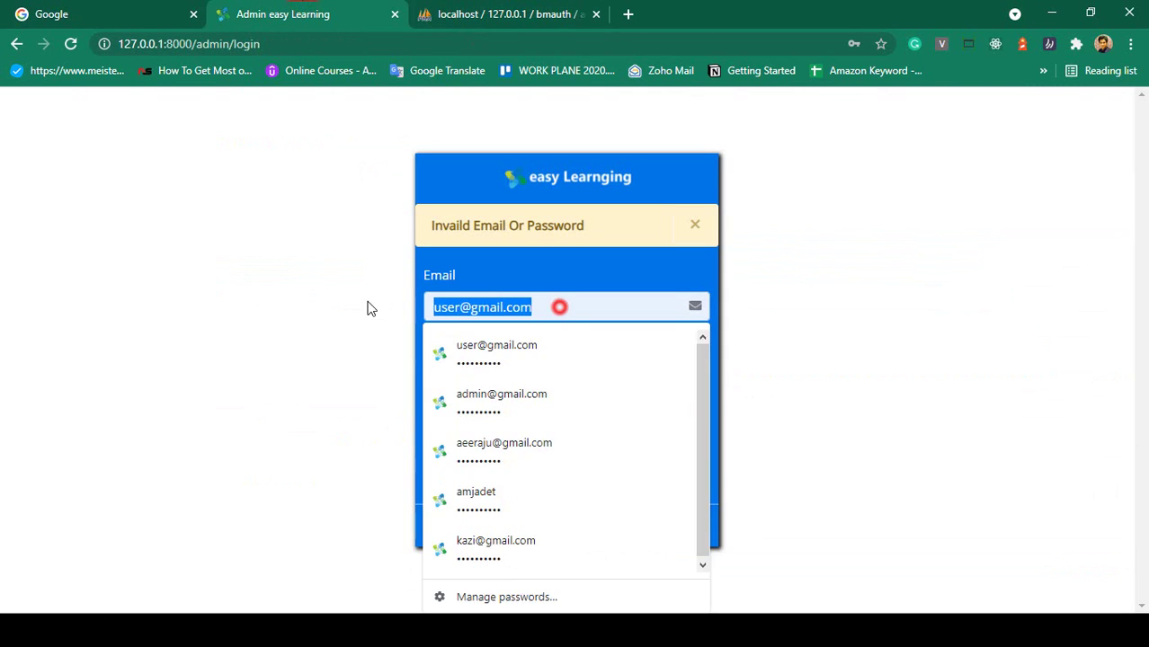
{"action": "key", "text": "ctrl+v"}
- Replace the password with the admin password and log in to the easy Learning dashboard
{"action": "left_click", "coordinate": [362, 296]}
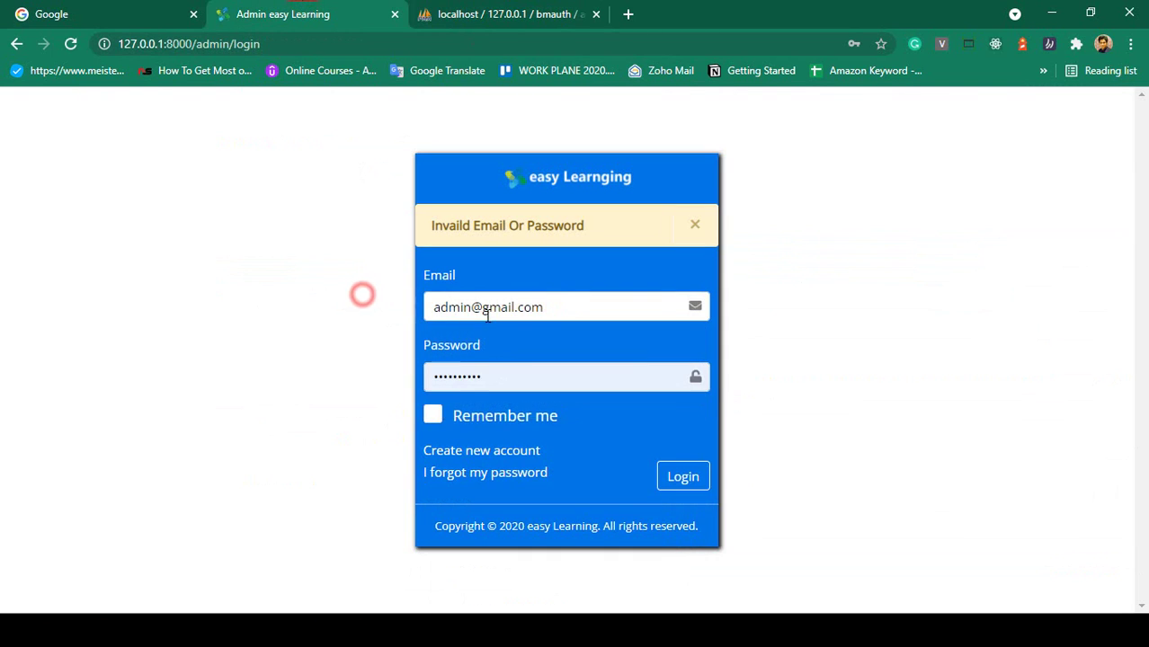
{"action": "left_click", "coordinate": [487, 375]}
{"action": "key", "text": "ctrl+a"}
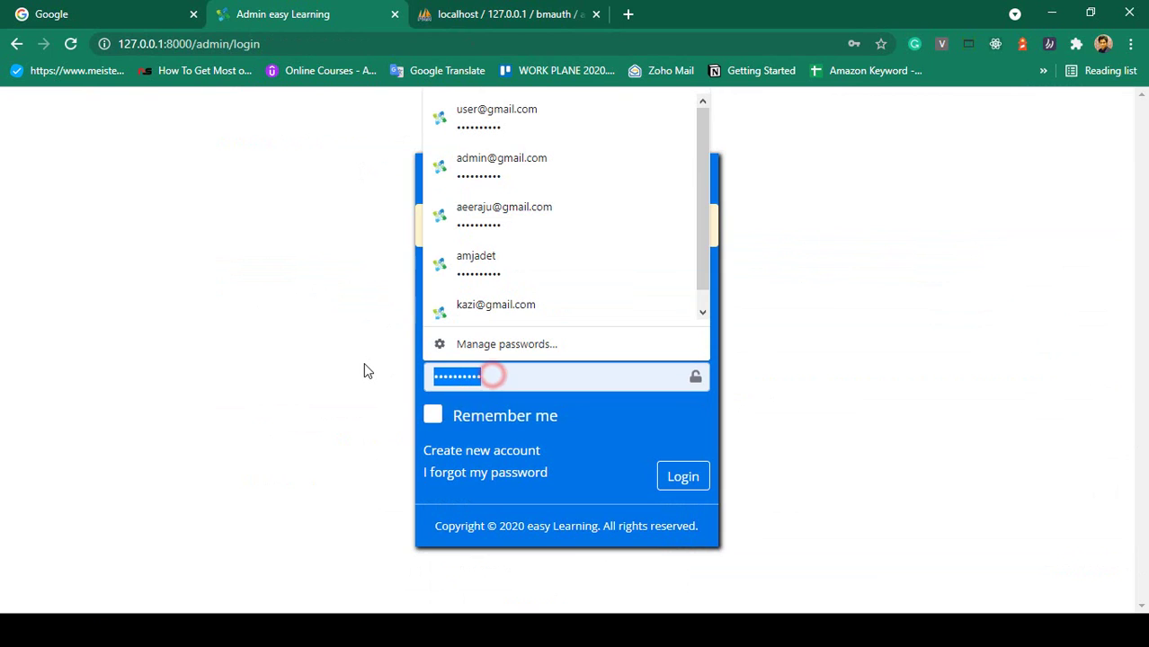
{"action": "type", "text": "12345678"}
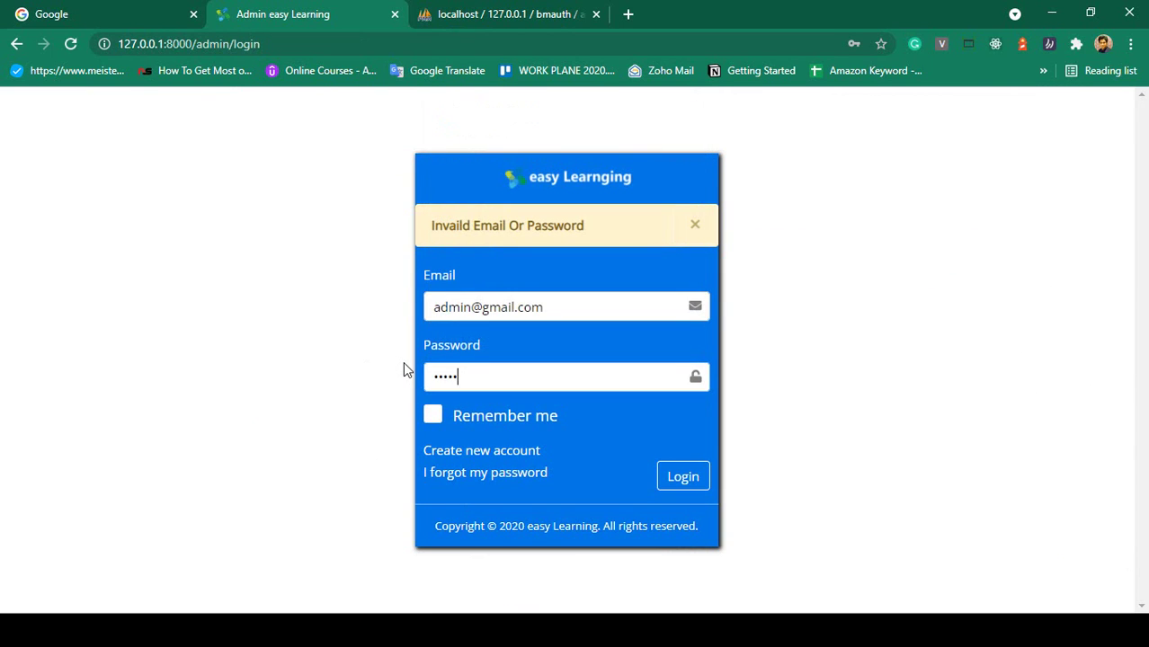
{"action": "type", "text": "90"}
{"action": "left_click", "coordinate": [676, 479]}
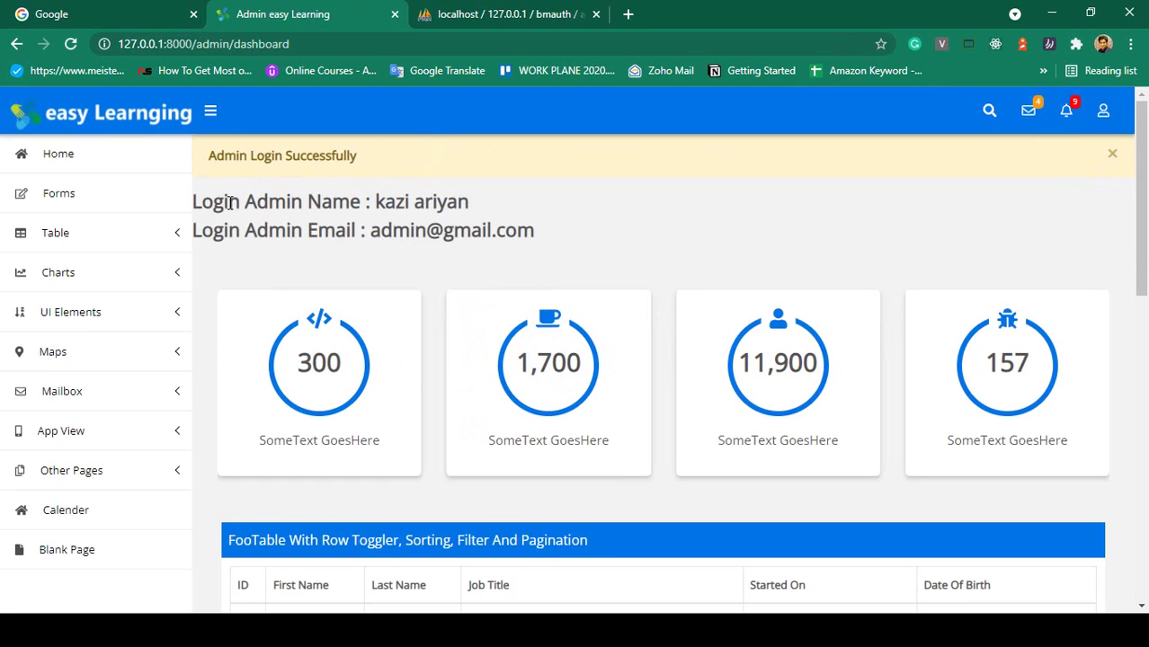
{"action": "left_click_drag", "start_coordinate": [228, 202], "coordinate": [484, 210]}
{"action": "left_click", "coordinate": [418, 220]}
{"action": "left_click_drag", "start_coordinate": [378, 230], "coordinate": [564, 237]}
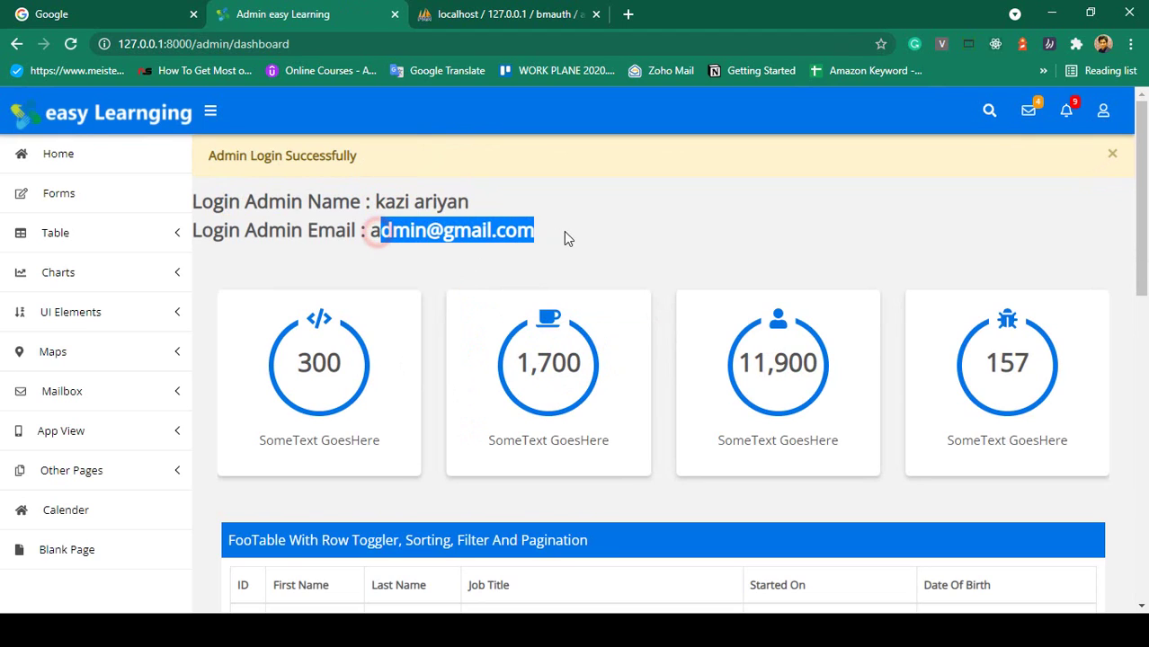
{"action": "left_click", "coordinate": [333, 230]}
{"action": "left_click_drag", "start_coordinate": [367, 231], "coordinate": [564, 233]}
{"action": "left_click", "coordinate": [563, 231]}
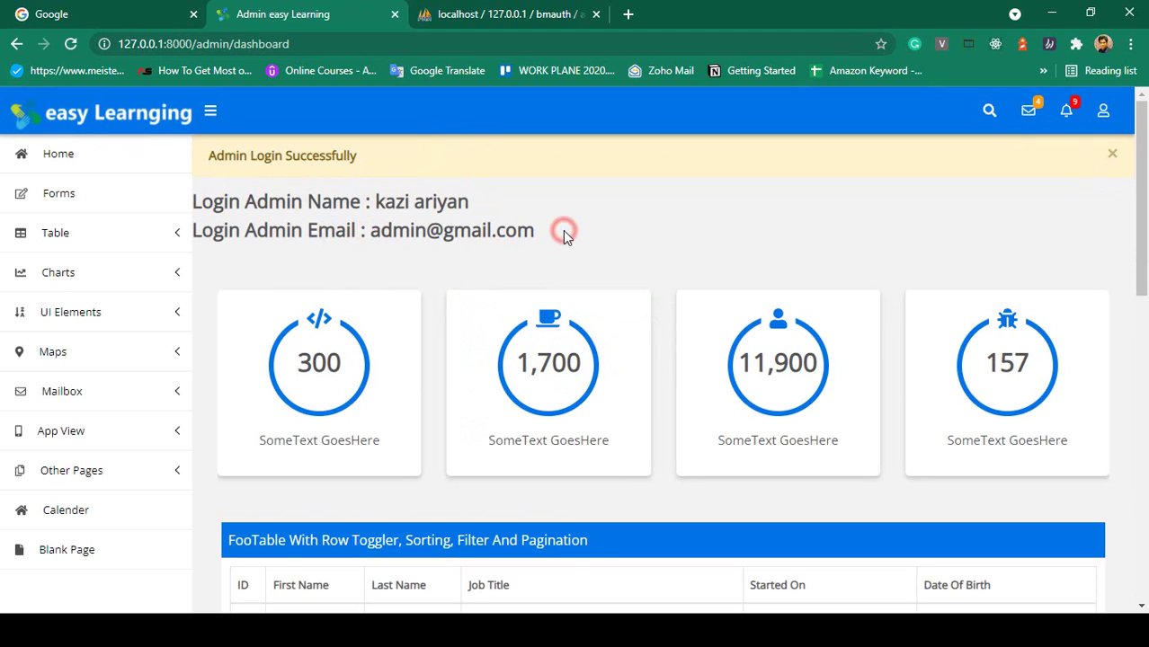
{"action": "scroll", "coordinate": [159, 195], "scroll_direction": "down", "scroll_amount": 1}
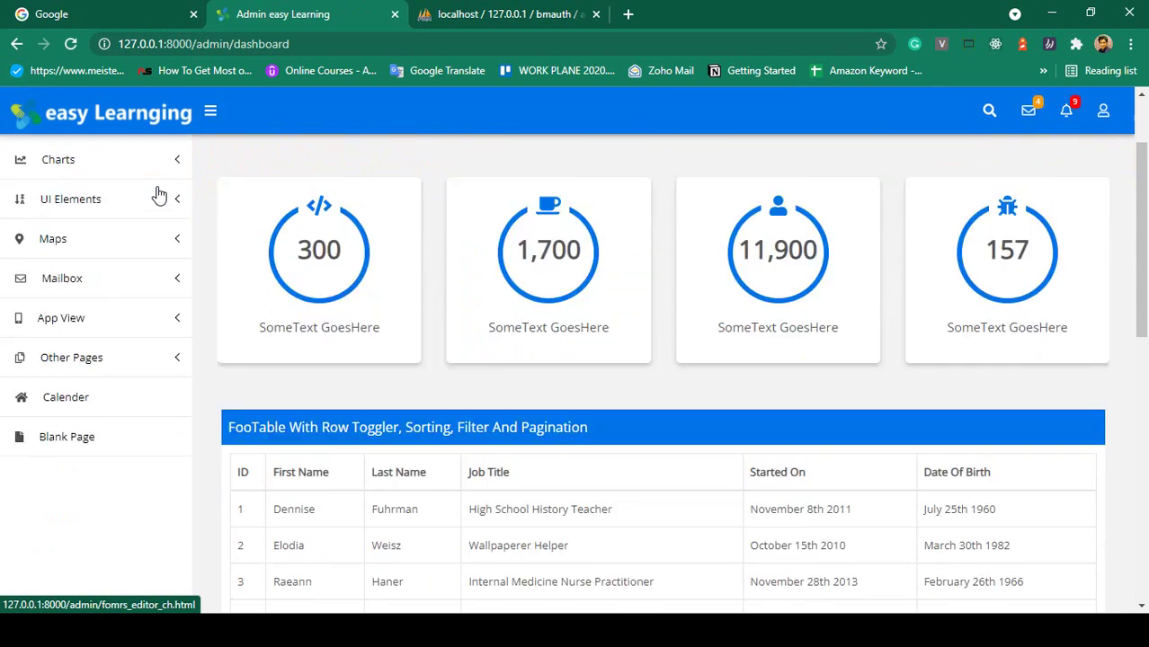
{"action": "scroll", "coordinate": [159, 195], "scroll_direction": "up", "scroll_amount": 1}
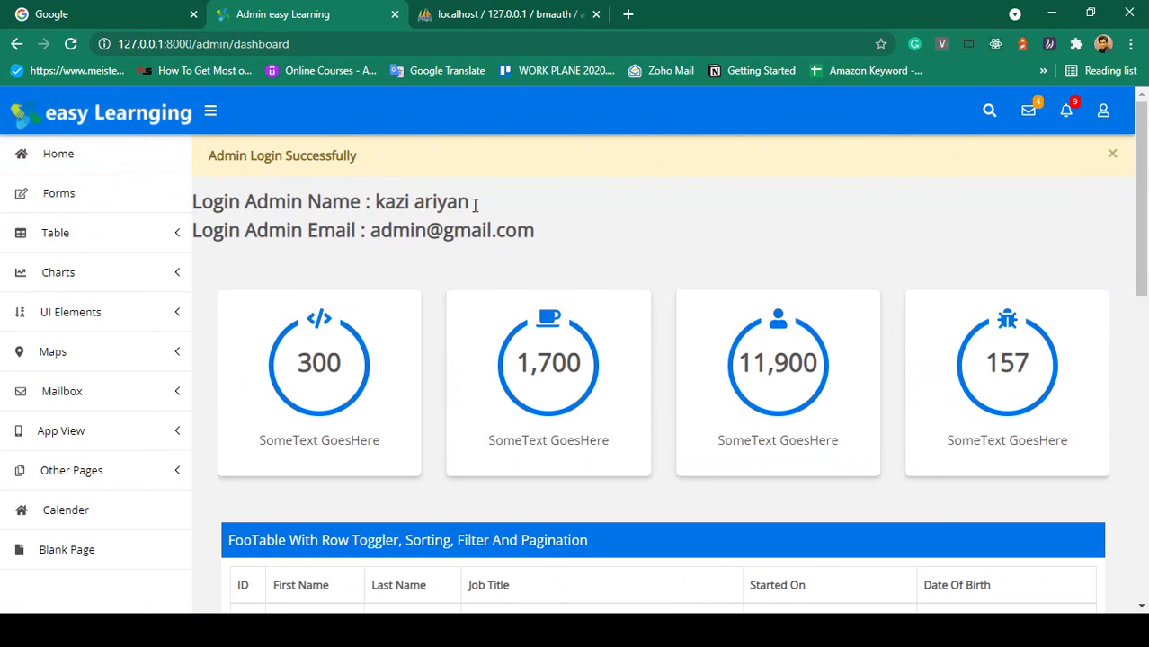
{"action": "left_click", "coordinate": [1103, 109]}
- Log the admin out and select 'admin/login' in the address bar
{"action": "left_click", "coordinate": [1023, 239]}
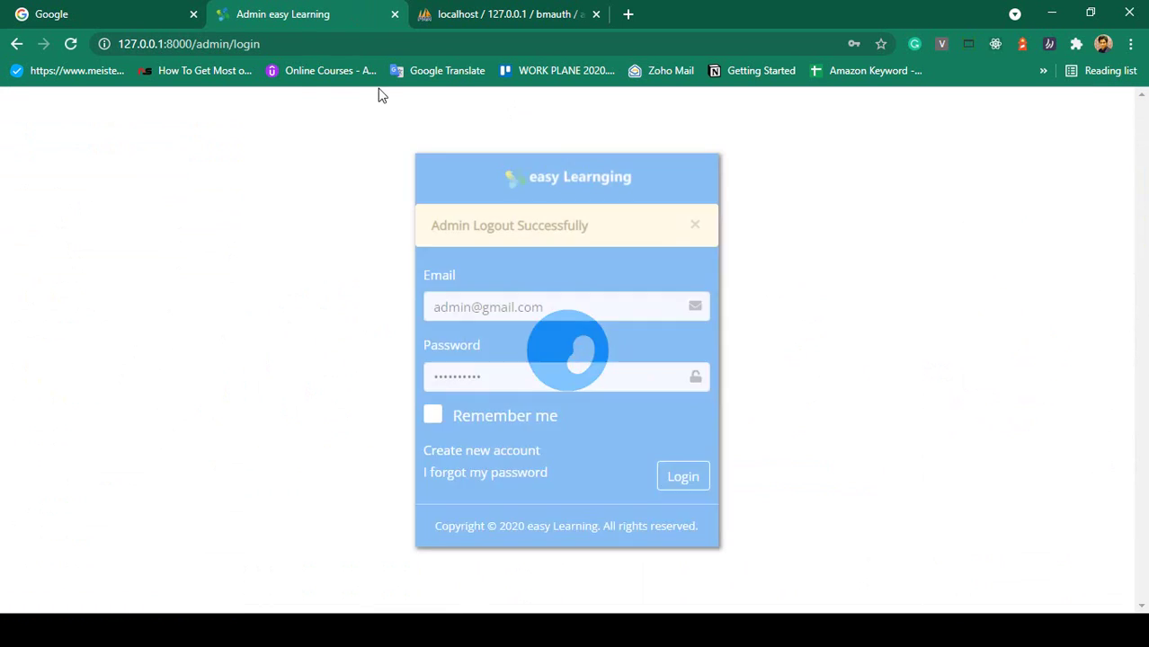
{"action": "left_click_drag", "start_coordinate": [196, 43], "coordinate": [261, 43]}
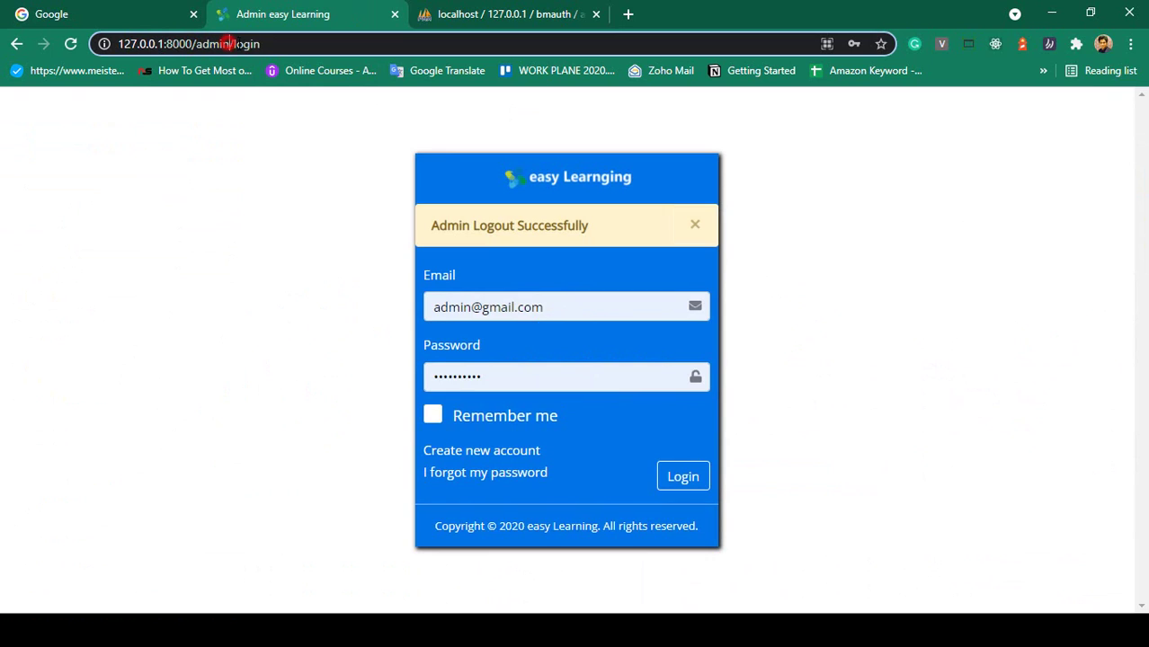
{"action": "left_click_drag", "start_coordinate": [197, 43], "coordinate": [259, 43]}
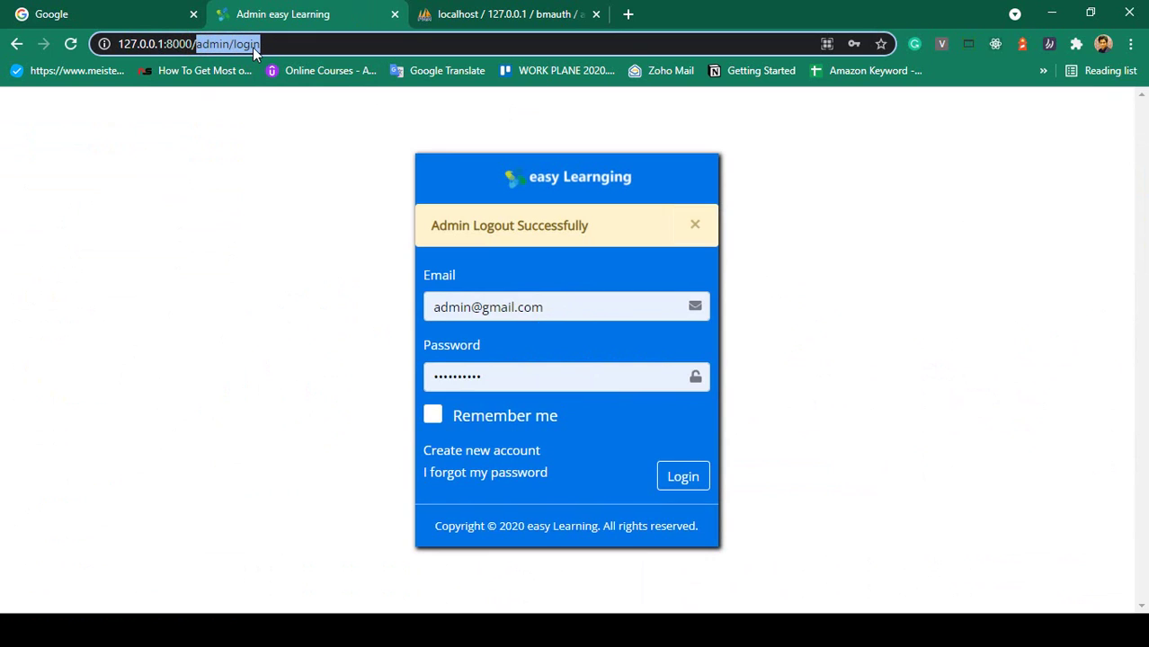
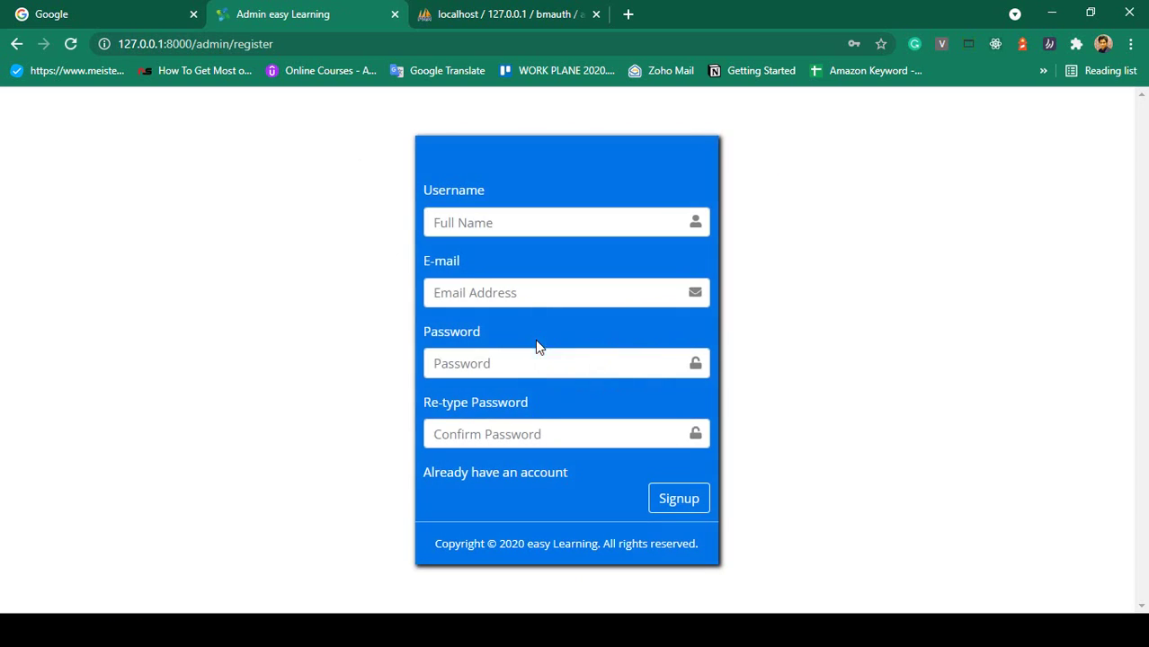
- Put the cursor in the username field of the empty admin signup form
{"action": "left_click", "coordinate": [493, 220]}
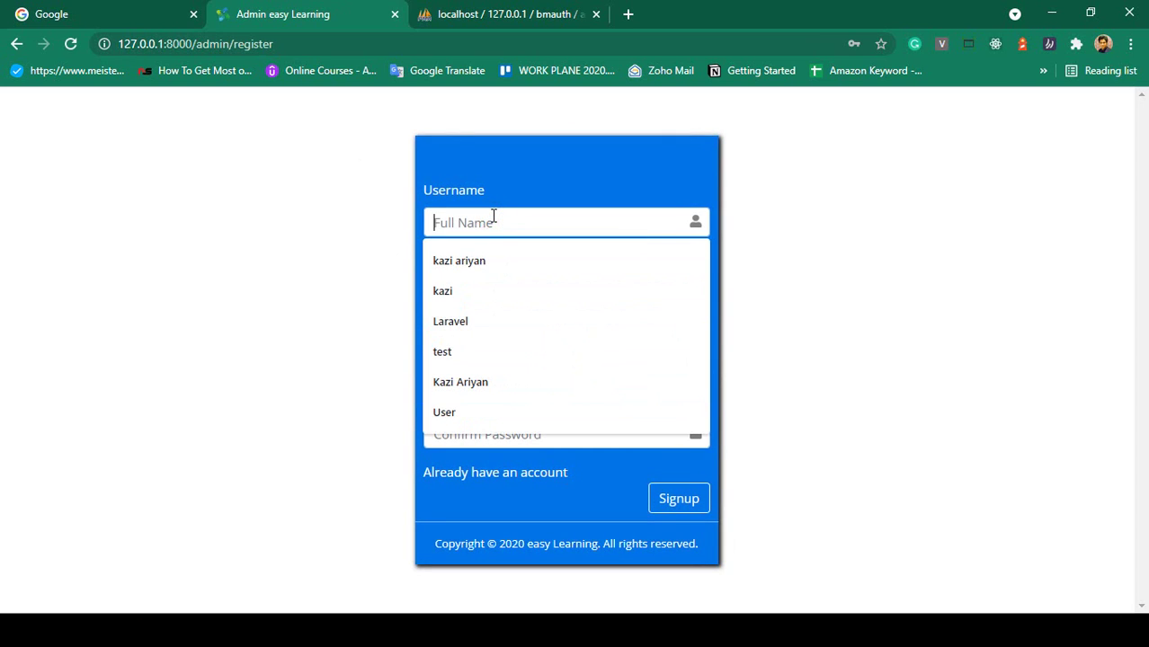
- Register admin 'Admin 1' with its e-mail and matching password, and submit the signup
{"action": "type", "text": "Admin 1"}
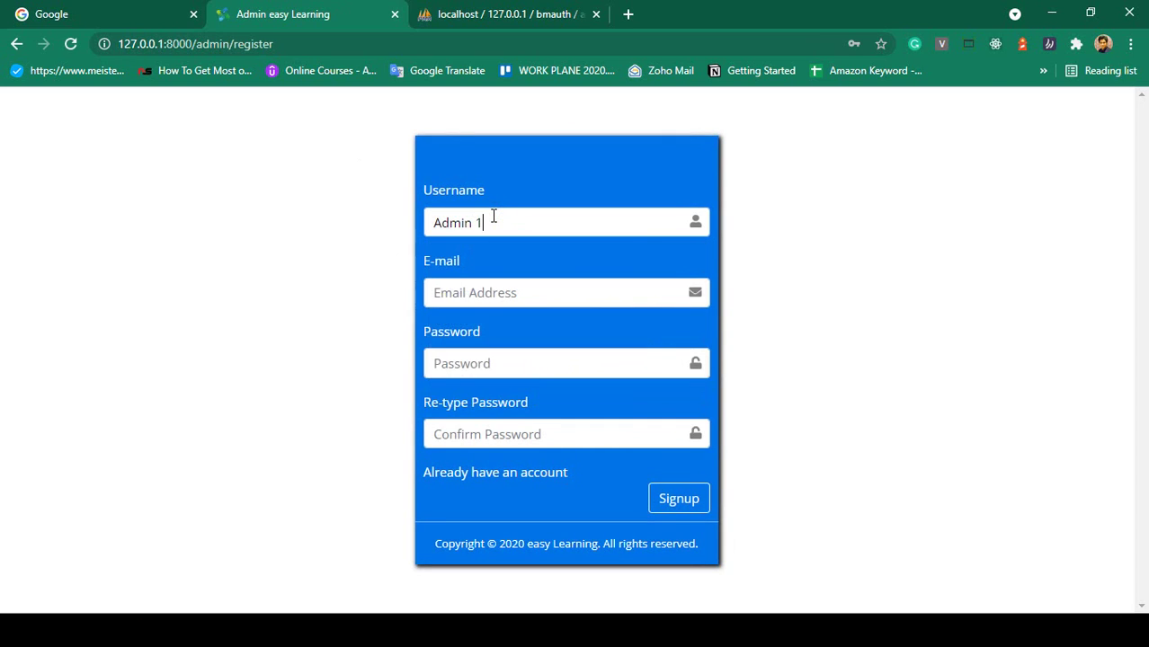
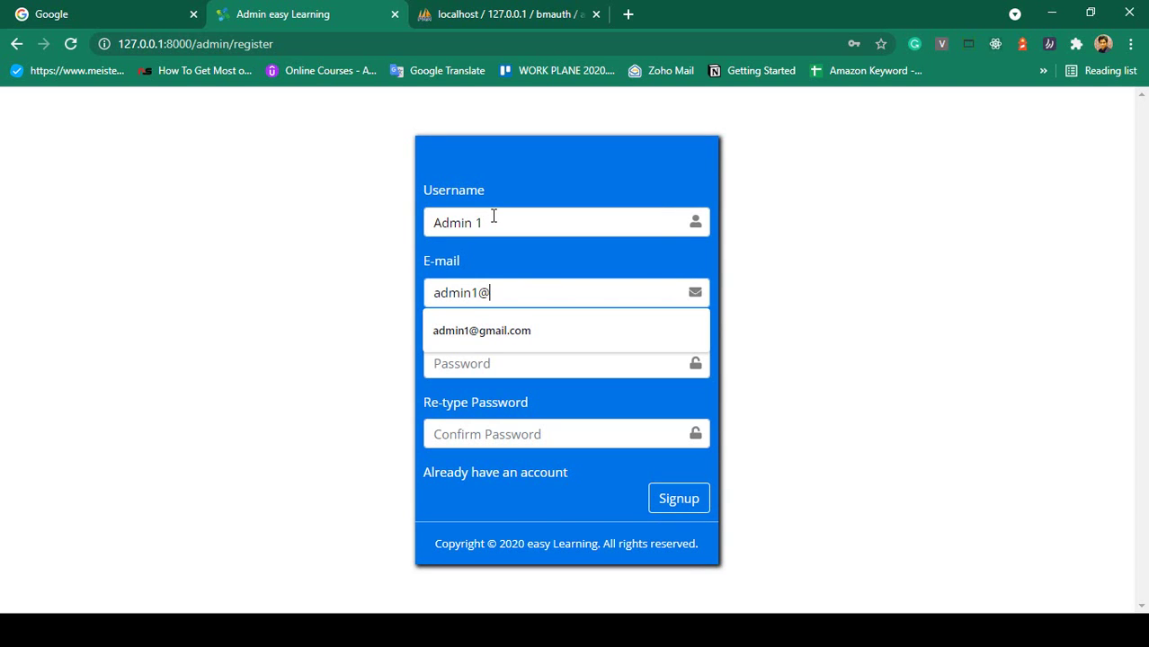
{"action": "key", "text": "Tab"}
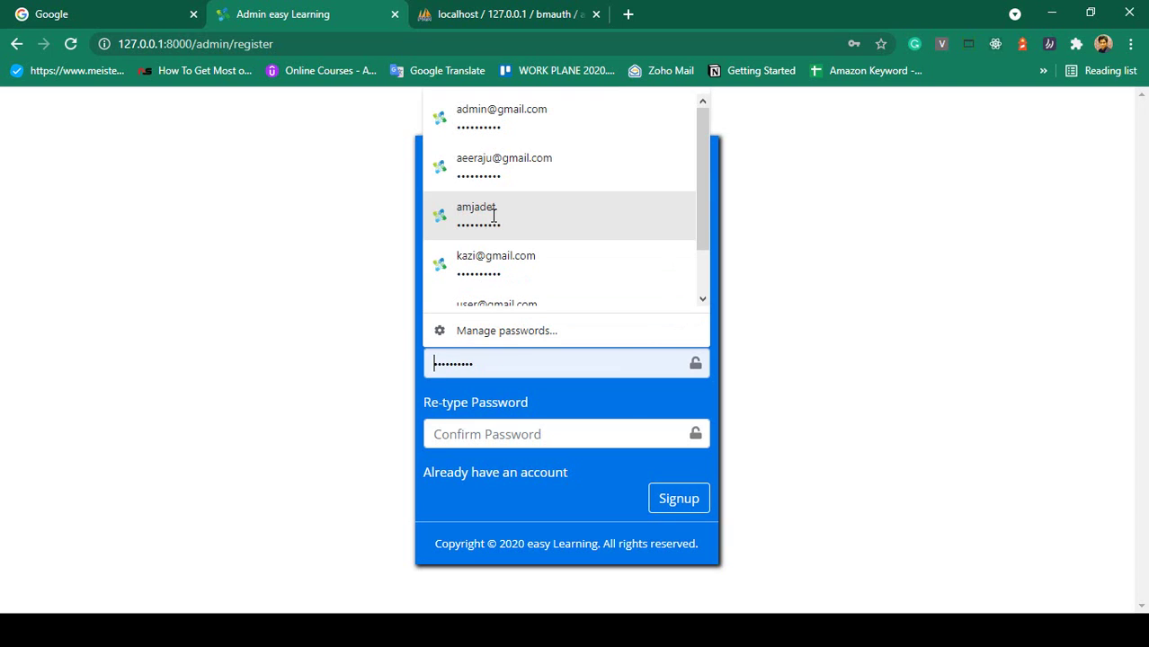
{"action": "type", "text": "12345"}
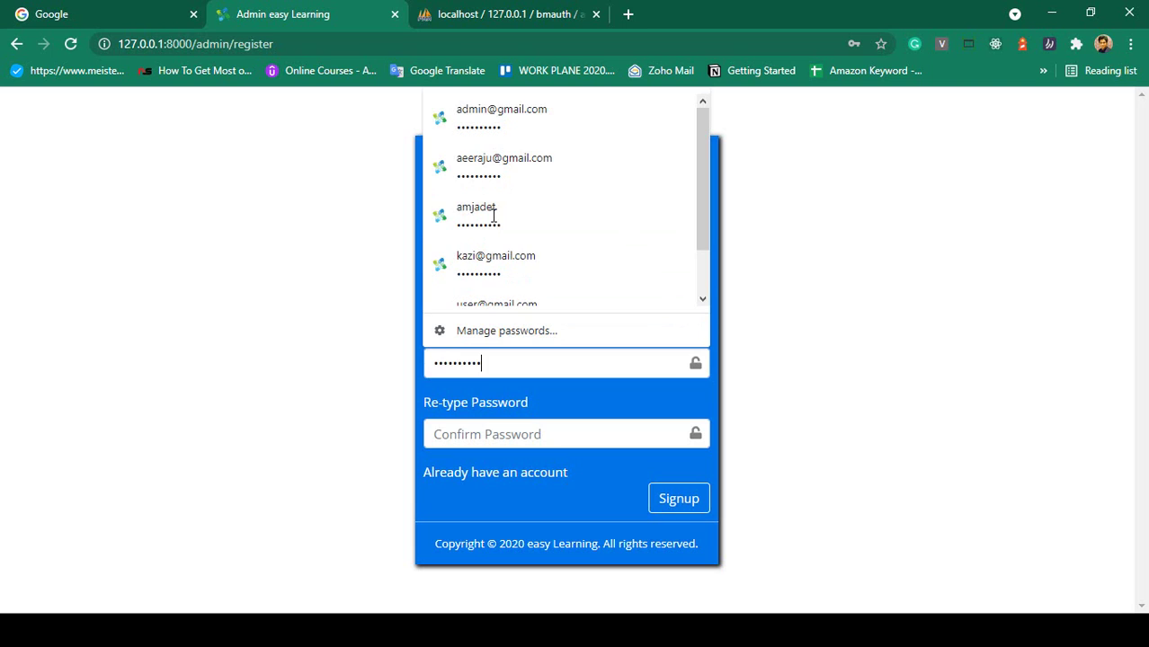
{"action": "key", "text": "Tab"}
{"action": "type", "text": "1234"}
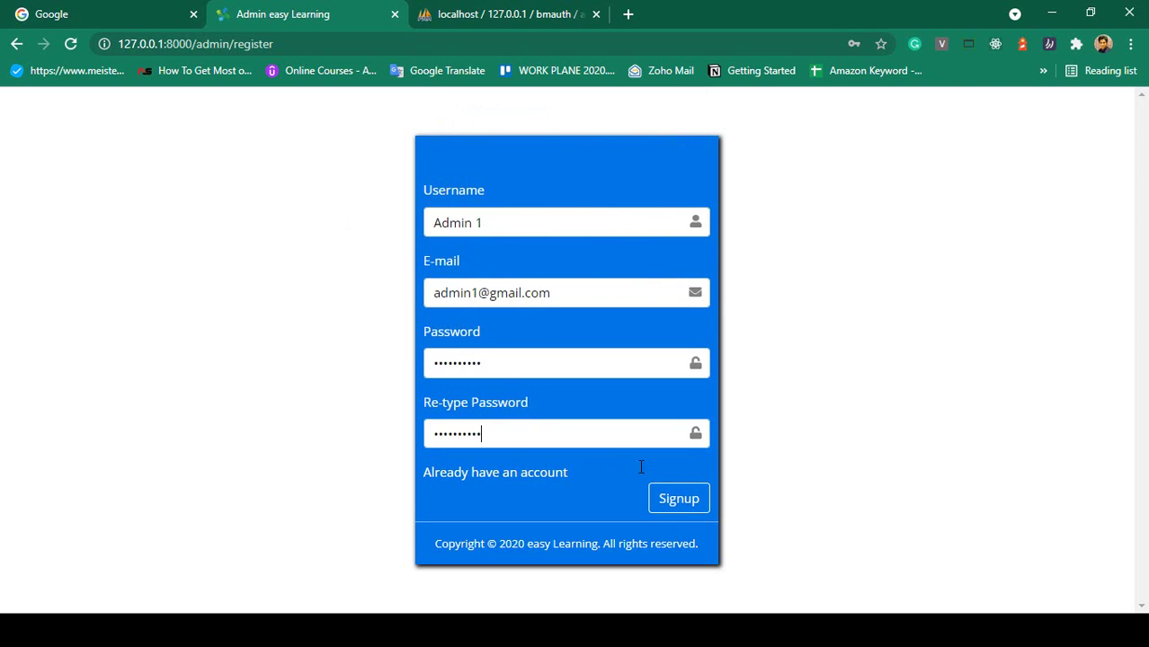
{"action": "left_click", "coordinate": [675, 501]}
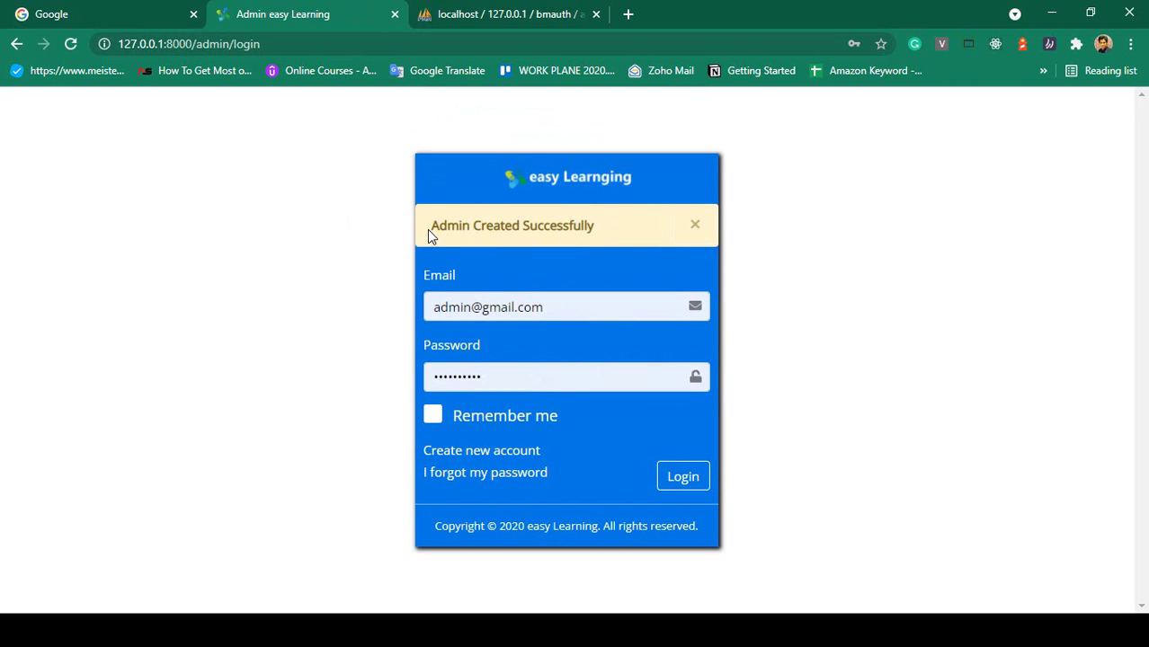
- Correct the login email to the new admin's address, then view phpMyAdmin's admins table
{"action": "left_click_drag", "start_coordinate": [428, 233], "coordinate": [609, 234]}
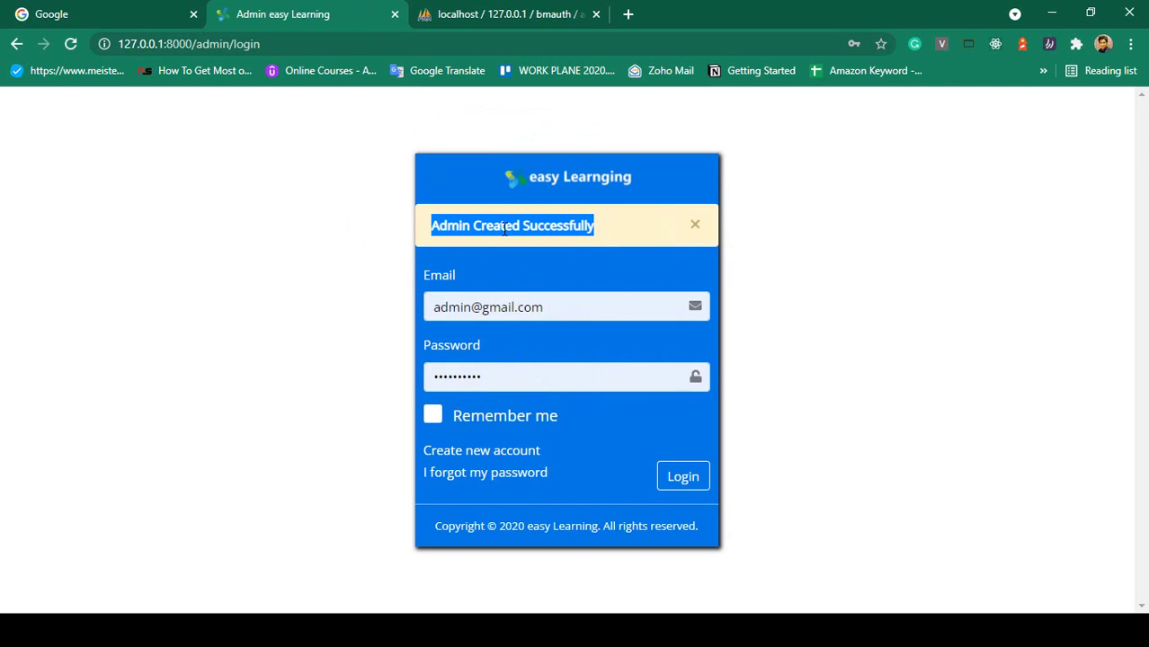
{"action": "left_click", "coordinate": [469, 305]}
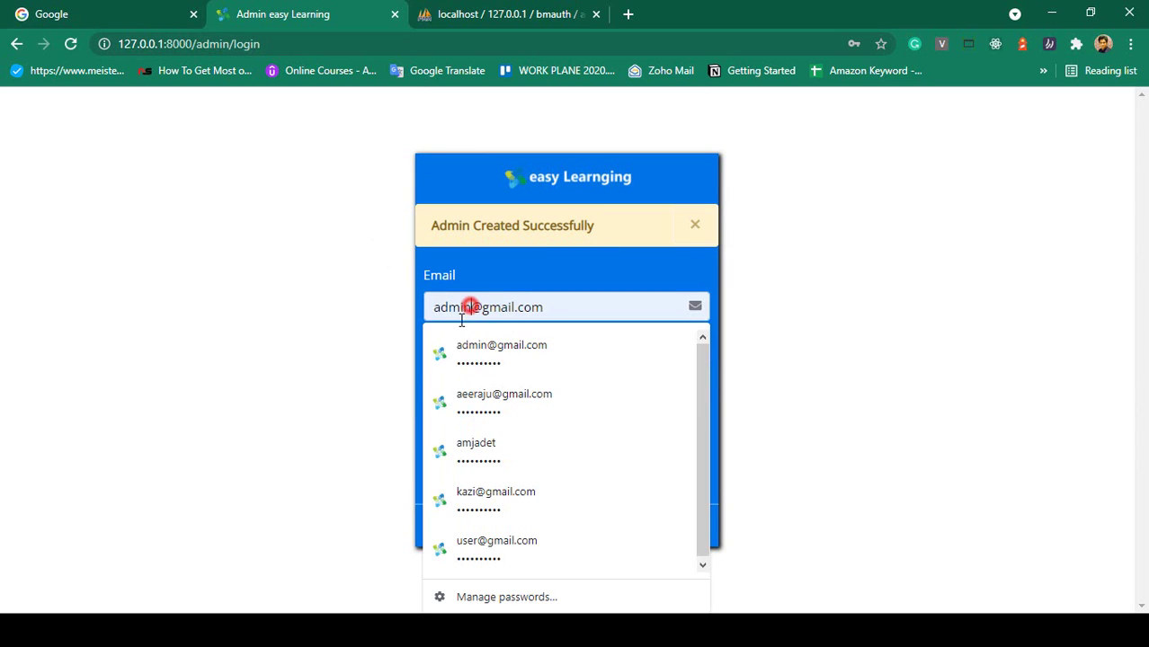
{"action": "left_click", "coordinate": [461, 340]}
{"action": "type", "text": "1"}
{"action": "left_click", "coordinate": [467, 306]}
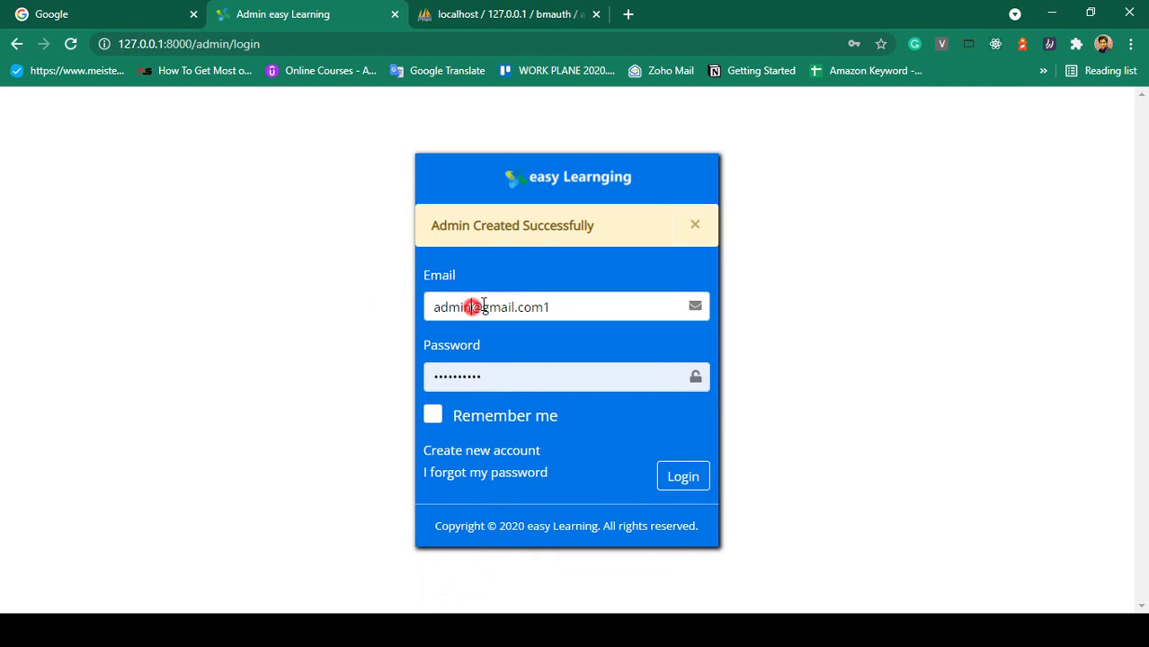
{"action": "type", "text": "1"}
{"action": "left_click", "coordinate": [575, 308]}
{"action": "key", "text": "BackSpace"}
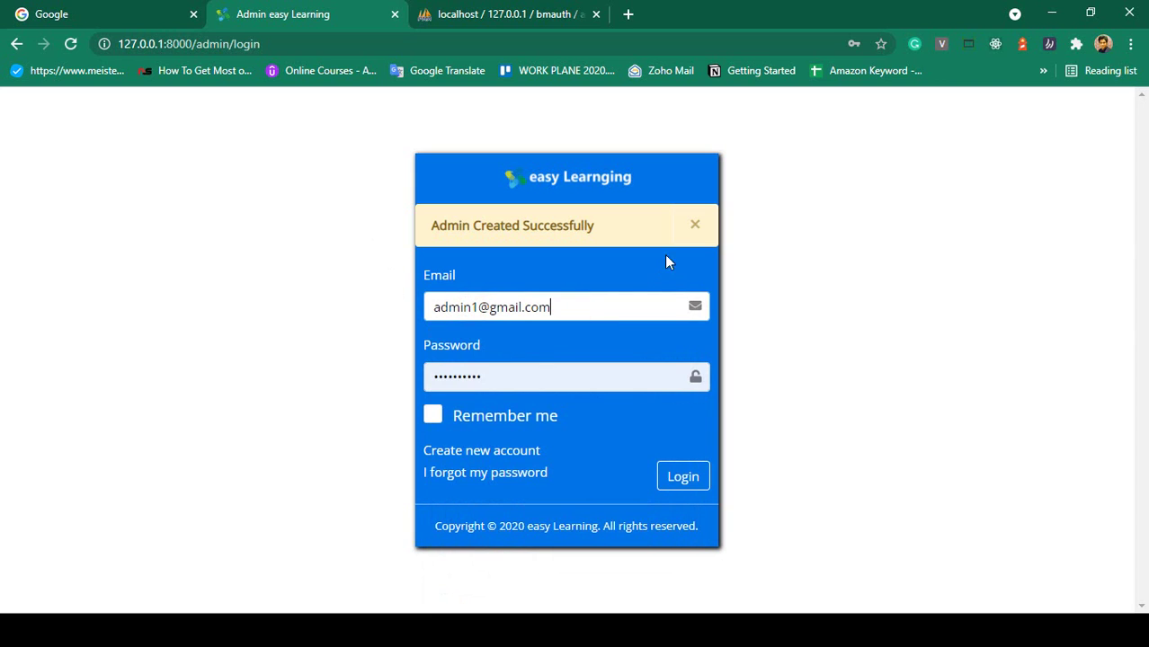
{"action": "left_click", "coordinate": [529, 12]}
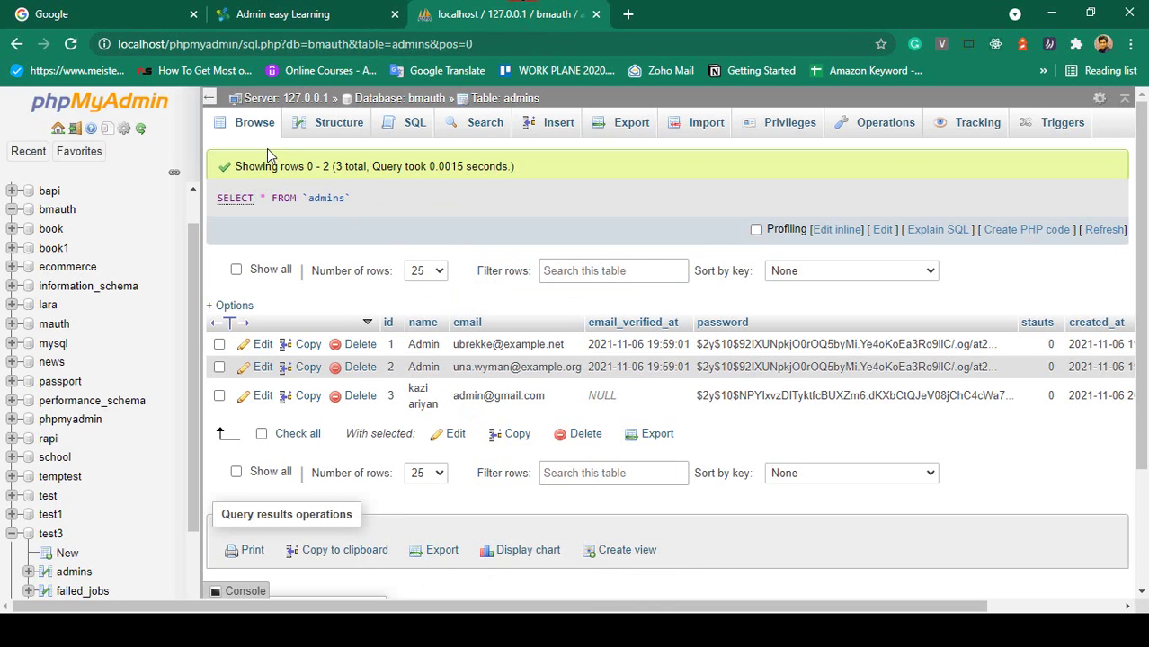
- Reload the admins table to confirm the Admin 1 row, then return to the login page
{"action": "left_click", "coordinate": [247, 124]}
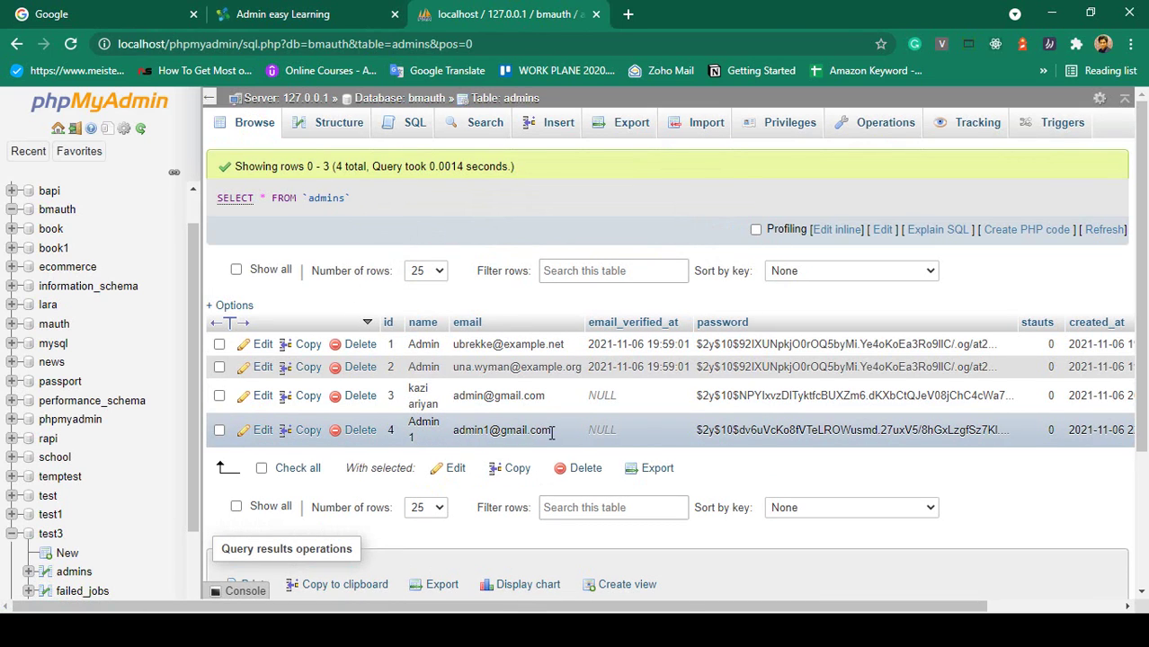
{"action": "left_click", "coordinate": [269, 14]}
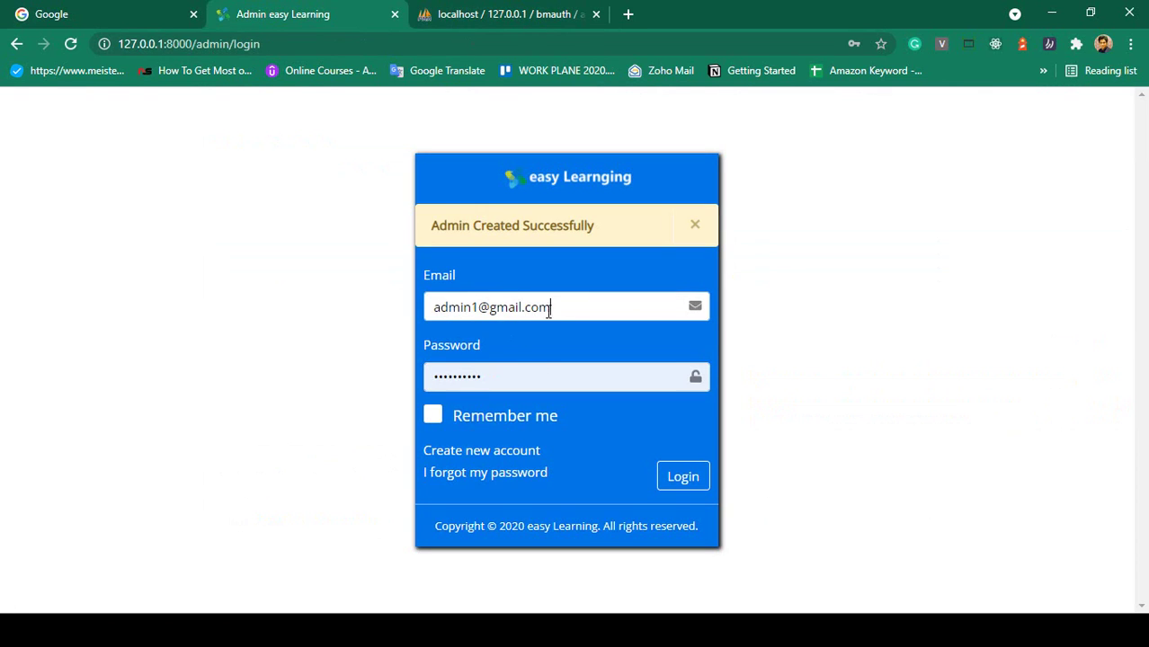
- Log in as Admin 1 with its password and dismiss the save-password offer
{"action": "double_click", "coordinate": [517, 368]}
{"action": "type", "text": "12345"}
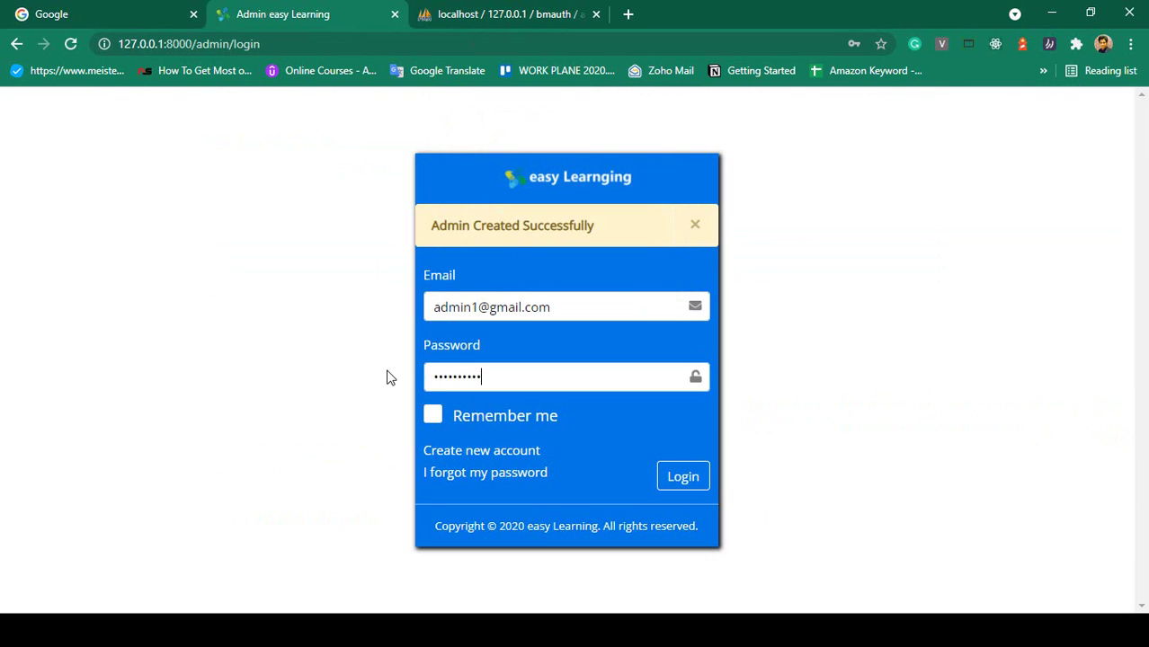
{"action": "left_click", "coordinate": [676, 478]}
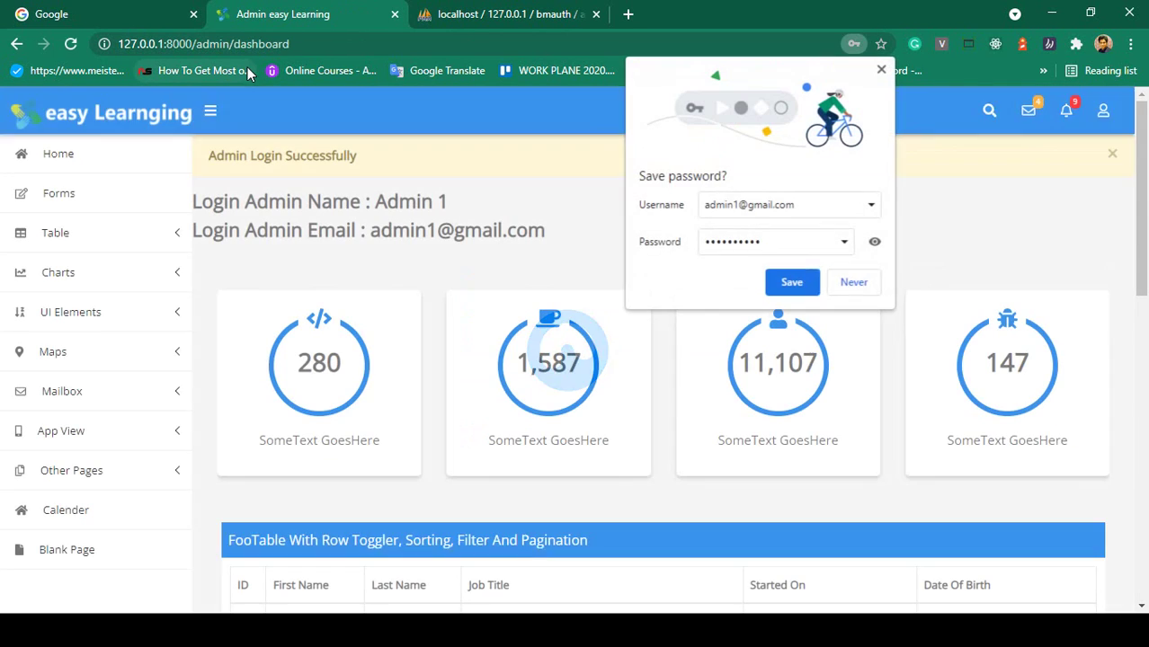
{"action": "left_click_drag", "start_coordinate": [193, 43], "coordinate": [323, 43]}
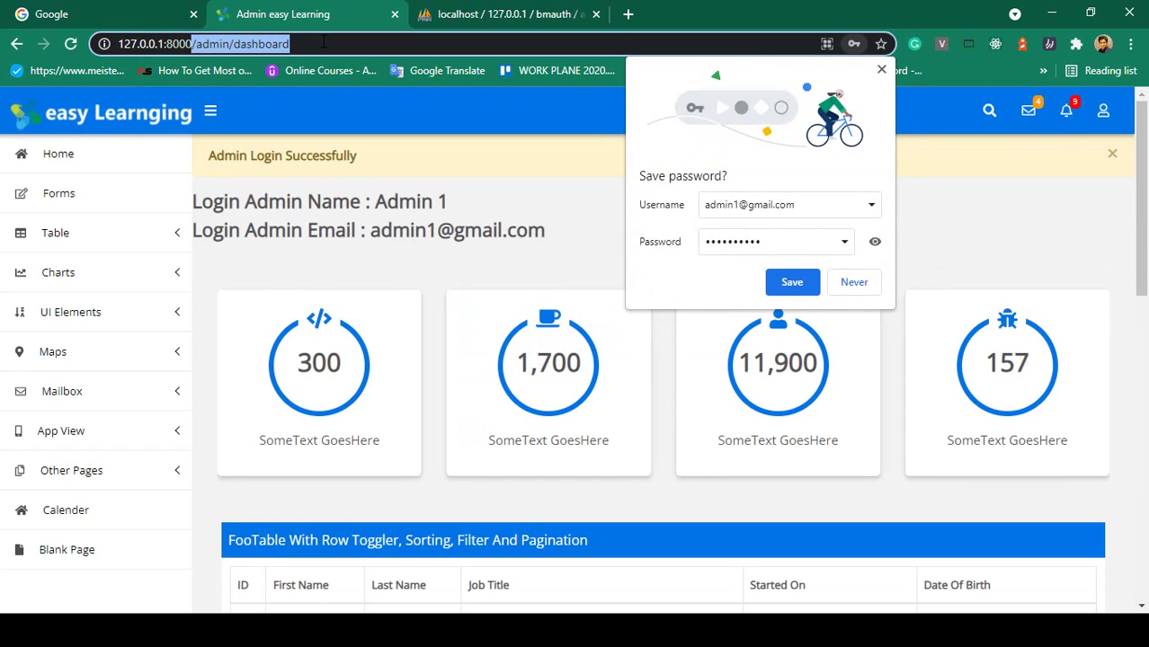
{"action": "left_click", "coordinate": [883, 73]}
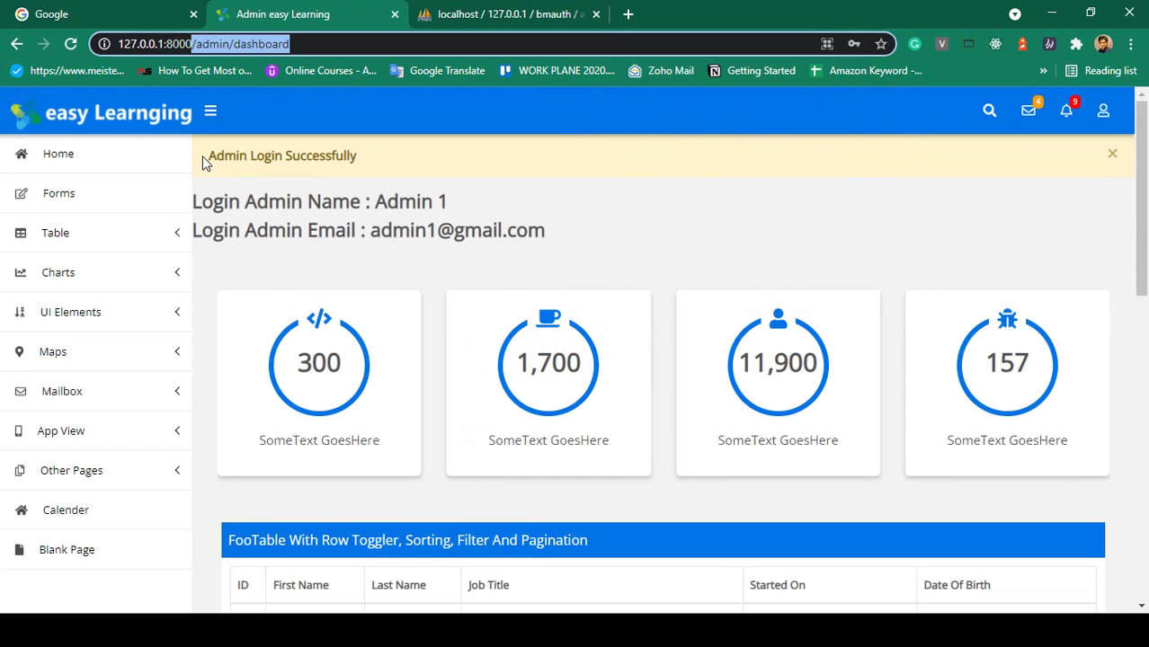
- Check the 'Admin Login Successfully' message and Admin 1 name, then log out
{"action": "left_click_drag", "start_coordinate": [203, 162], "coordinate": [385, 162]}
{"action": "left_click", "coordinate": [416, 209]}
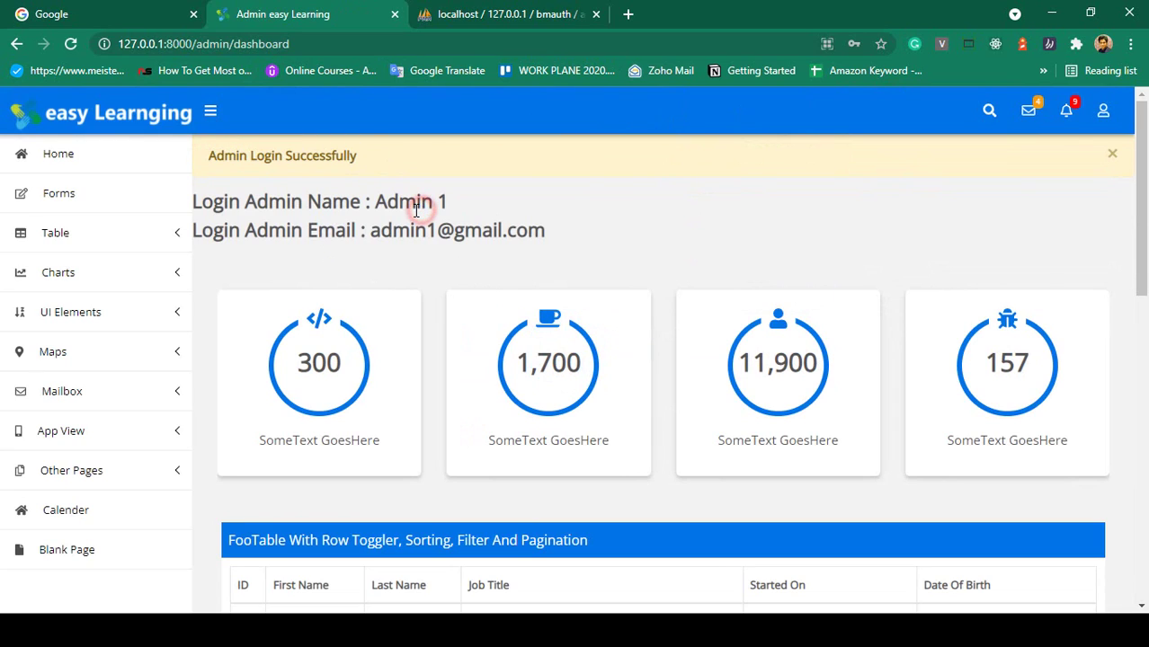
{"action": "left_click_drag", "start_coordinate": [375, 201], "coordinate": [450, 204]}
{"action": "left_click", "coordinate": [505, 210]}
{"action": "left_click", "coordinate": [1102, 110]}
{"action": "left_click", "coordinate": [1026, 238]}
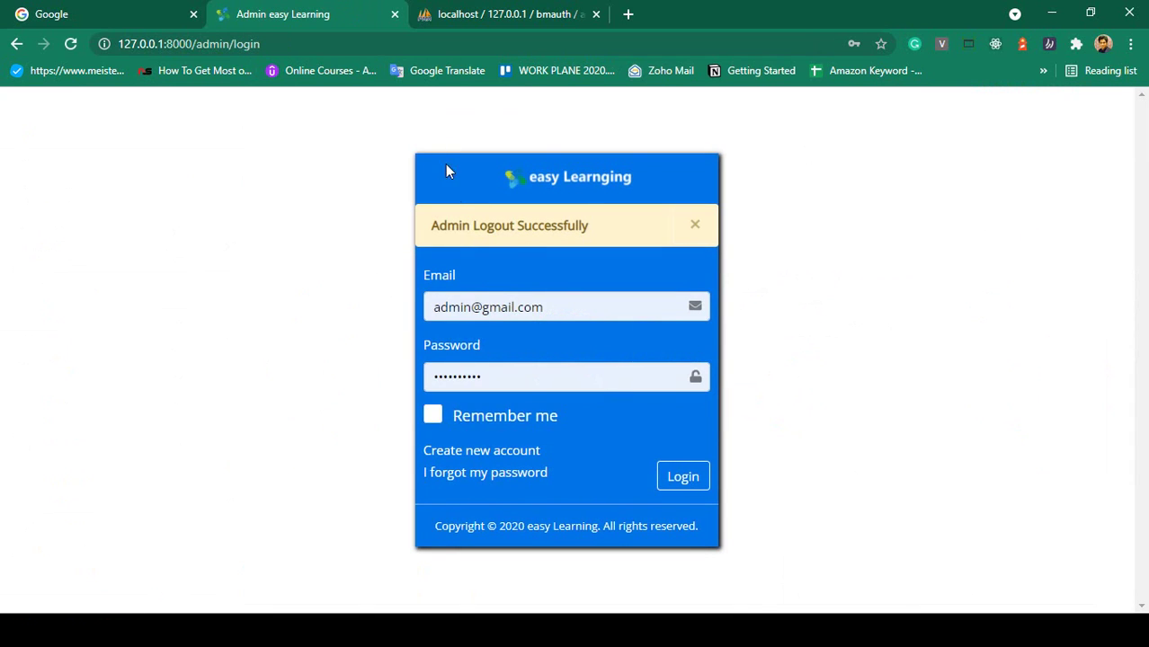
- Change 'admin' to 'seller' in the URL to load 127.0.0.1:8000/seller/login
{"action": "left_click_drag", "start_coordinate": [435, 225], "coordinate": [612, 229]}
{"action": "left_click", "coordinate": [609, 232]}
{"action": "left_click", "coordinate": [210, 47]}
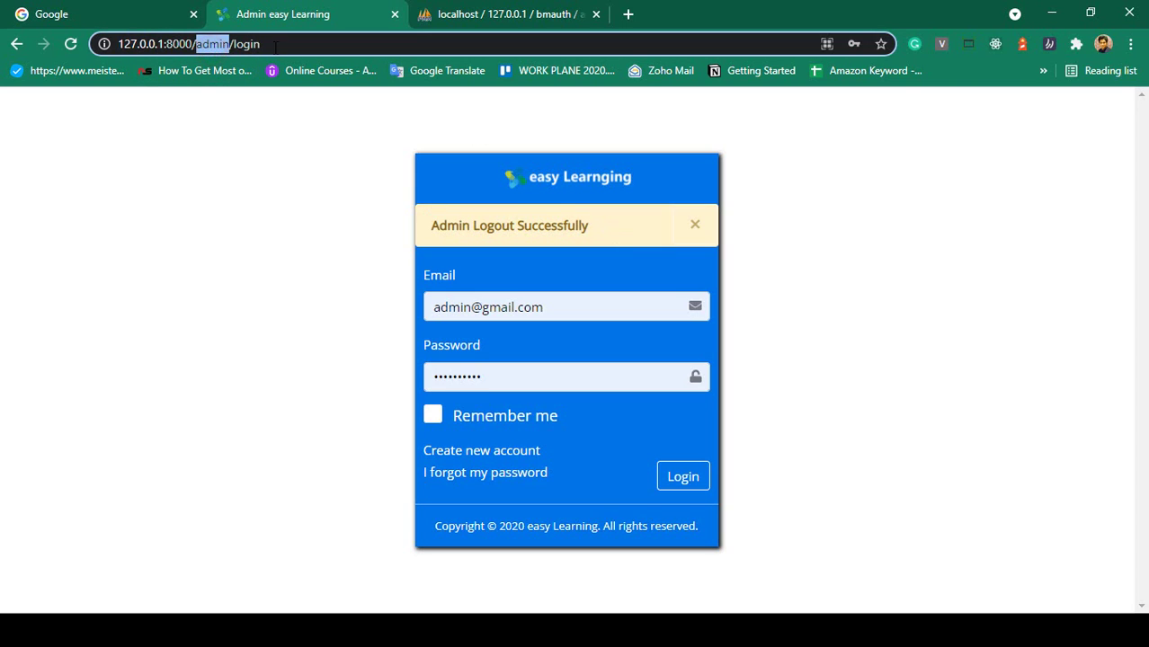
{"action": "type", "text": "seller"}
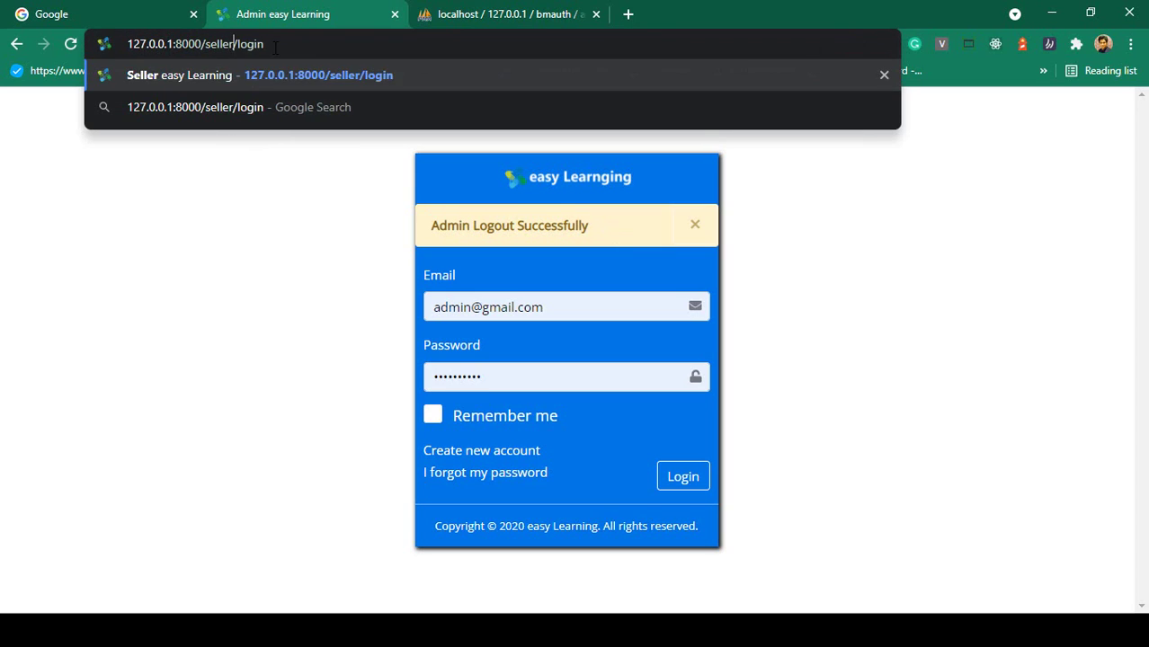
{"action": "key", "text": "Return"}
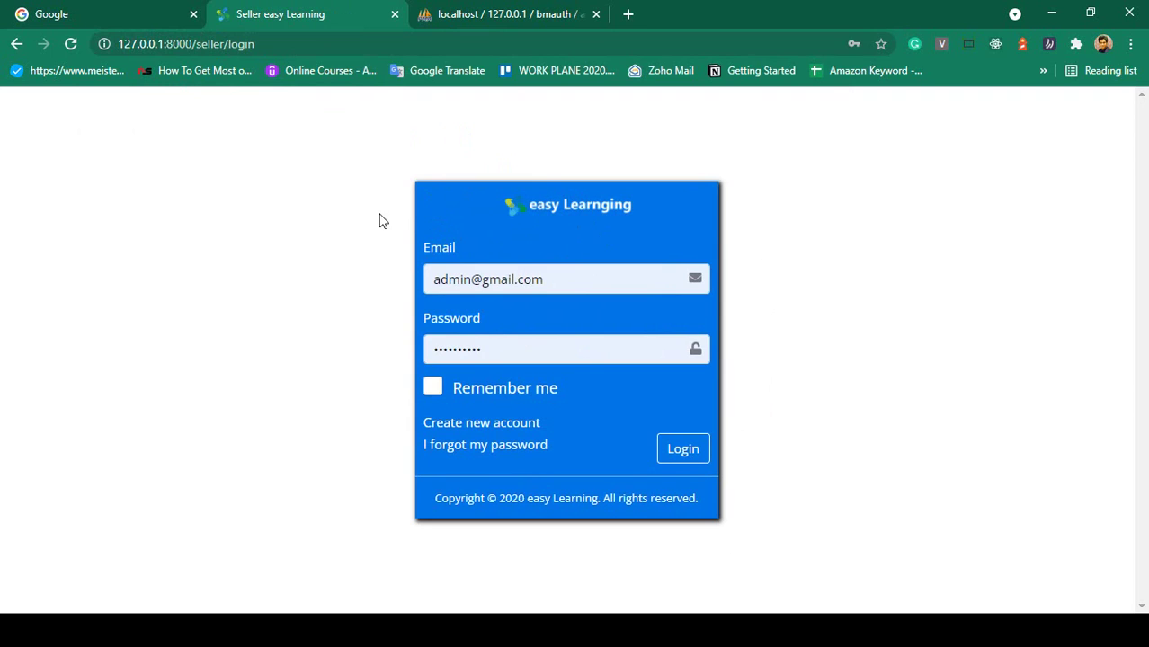
- Attempt seller login with the admin credentials and confirm the 'Invaild Email Or Password' error
{"action": "left_click", "coordinate": [486, 282]}
{"action": "left_click", "coordinate": [440, 211]}
{"action": "left_click", "coordinate": [689, 447]}
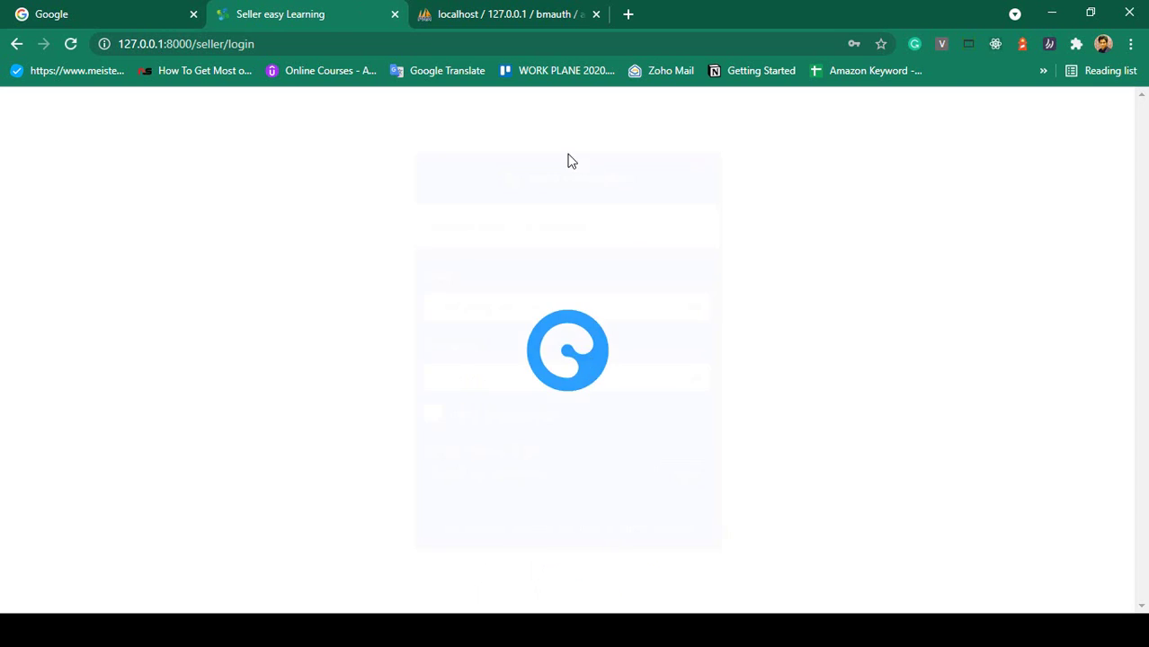
{"action": "left_click_drag", "start_coordinate": [429, 228], "coordinate": [590, 226]}
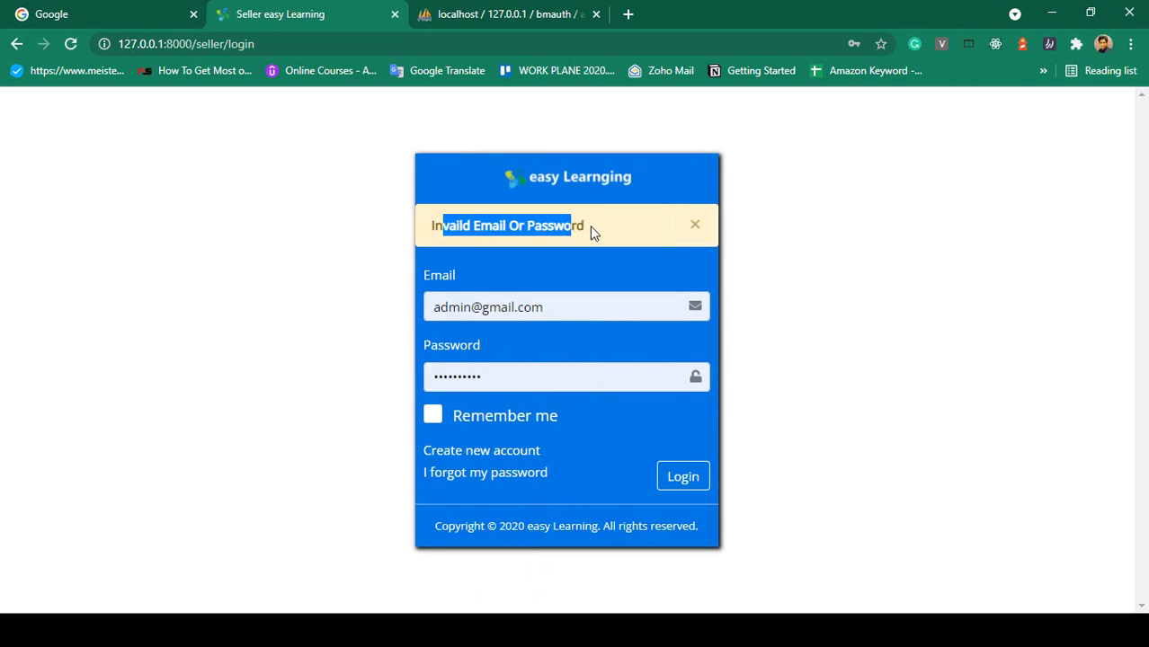
{"action": "left_click", "coordinate": [603, 228]}
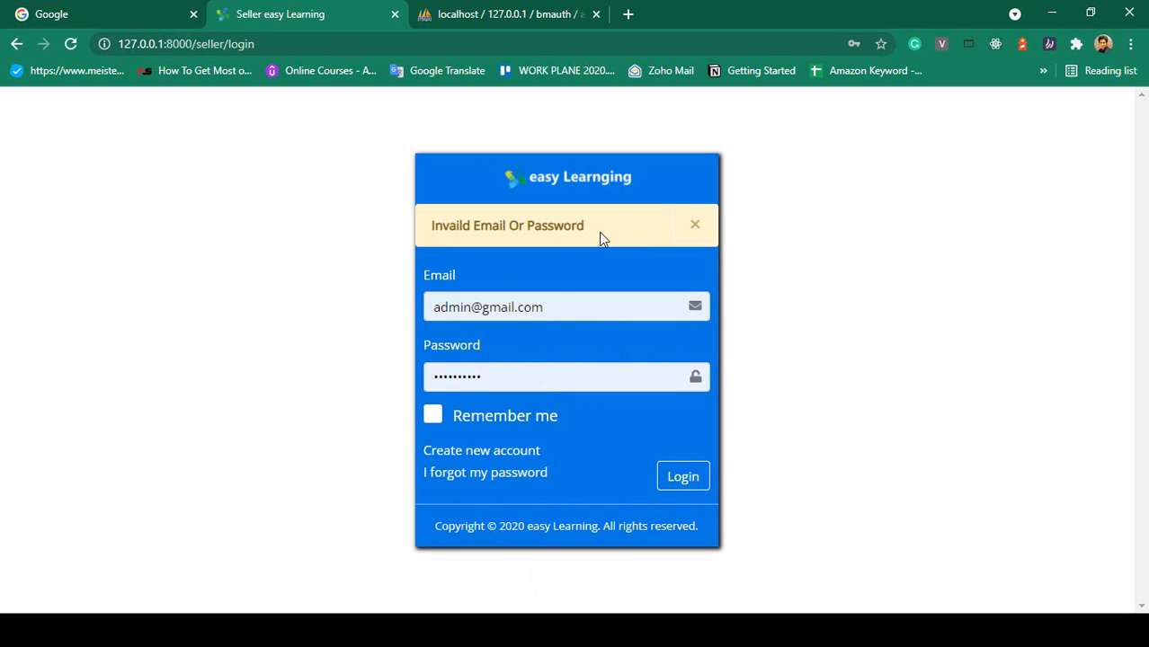
{"action": "double_click", "coordinate": [449, 307]}
{"action": "left_click", "coordinate": [484, 14]}
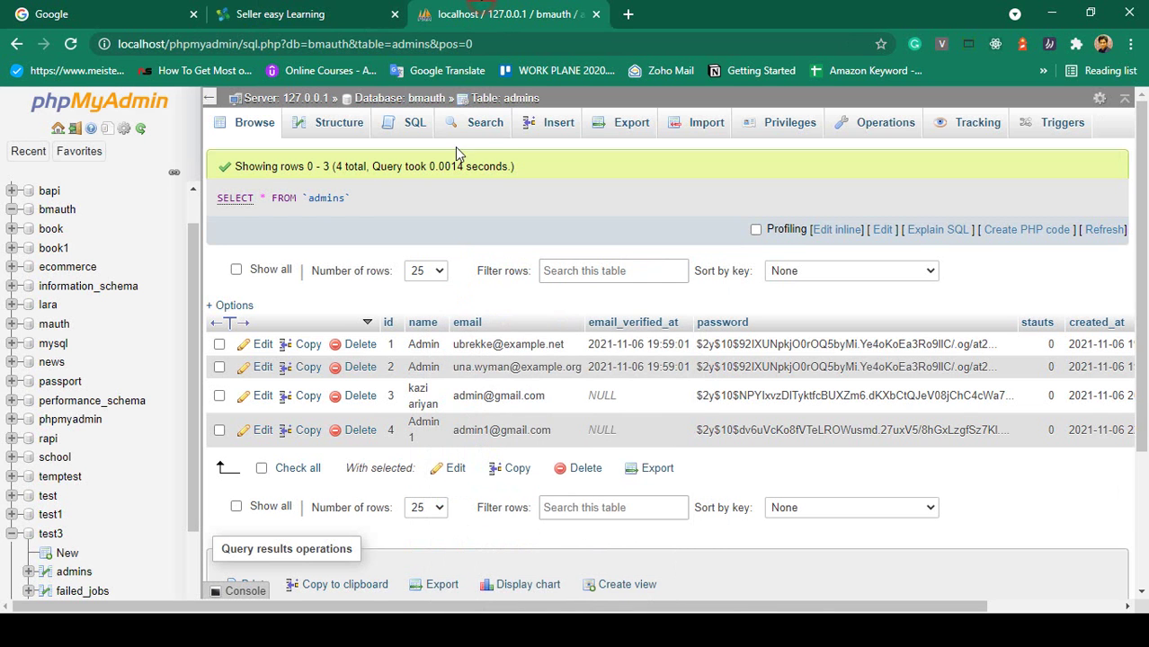
- Browse the bmauth sellers table and inspect the new seller's stored email in row 3
{"action": "left_click", "coordinate": [393, 99]}
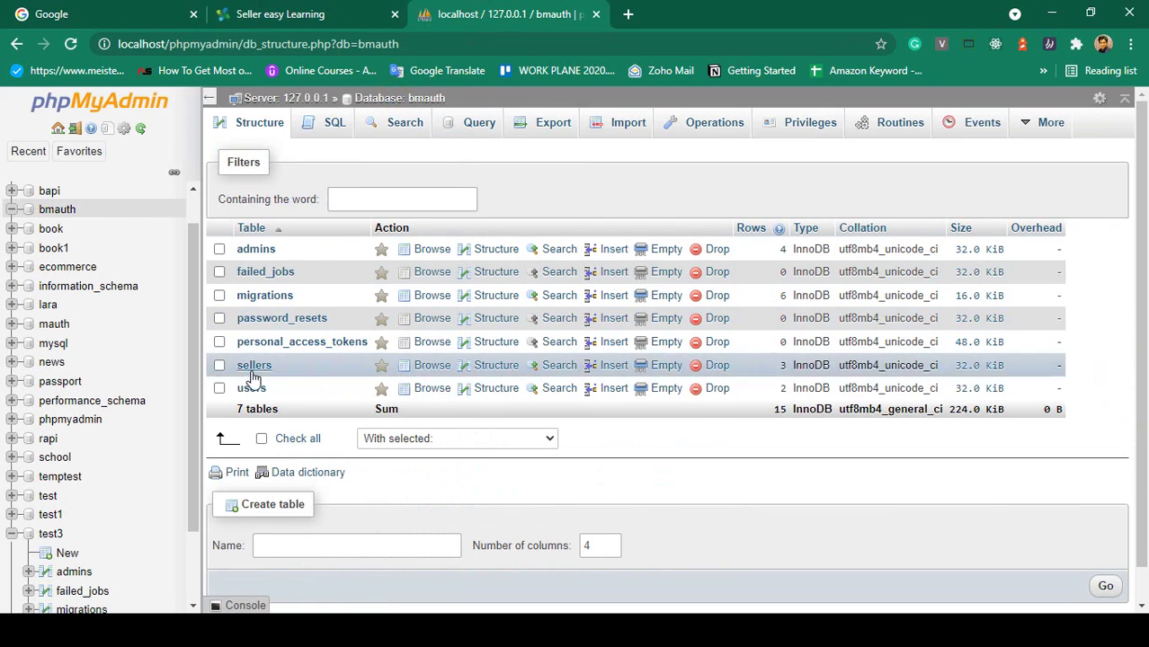
{"action": "left_click", "coordinate": [252, 369]}
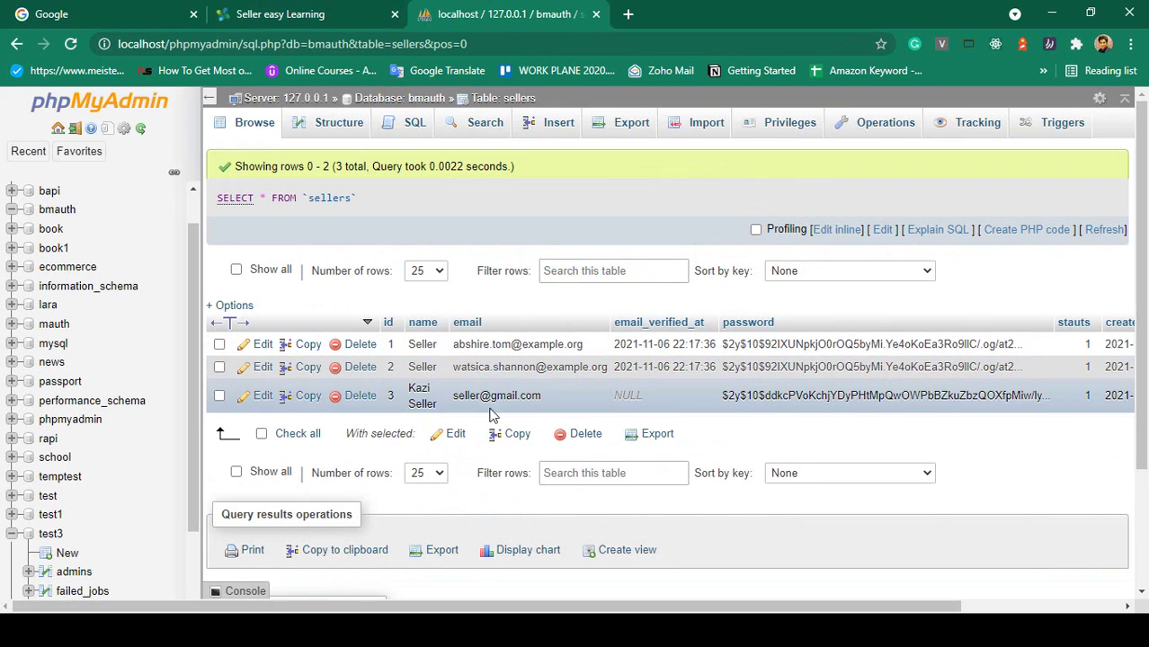
{"action": "double_click", "coordinate": [489, 401]}
{"action": "triple_click", "coordinate": [489, 402]}
{"action": "key", "text": "ctrl+c"}
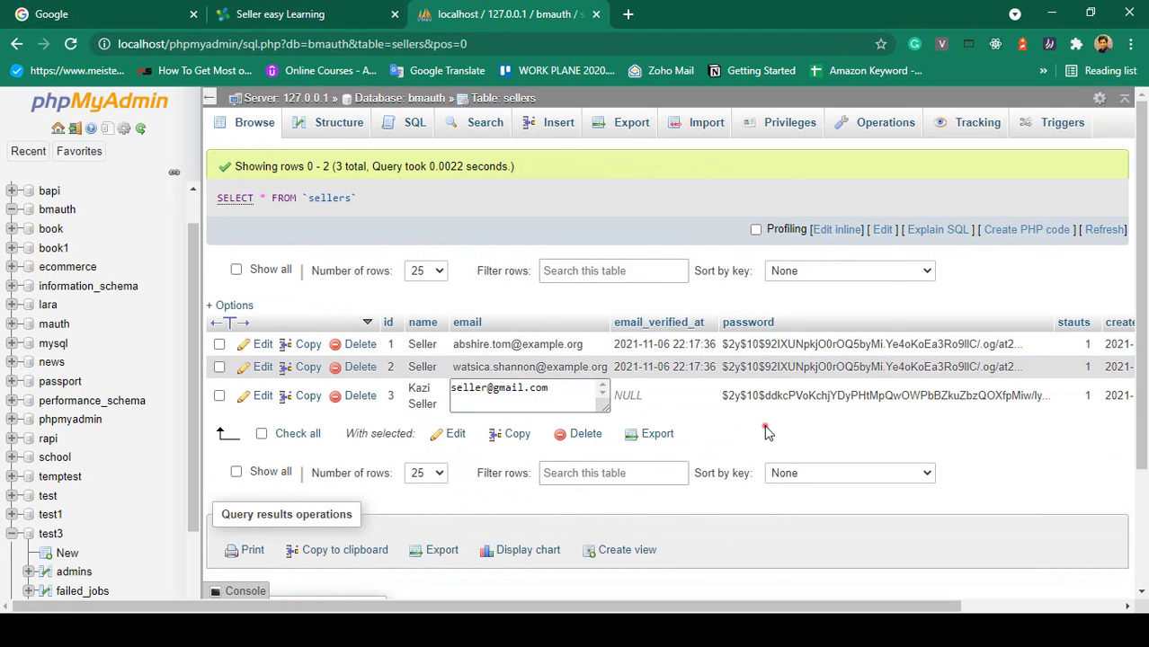
{"action": "left_click", "coordinate": [761, 428]}
{"action": "left_click", "coordinate": [275, 14]}
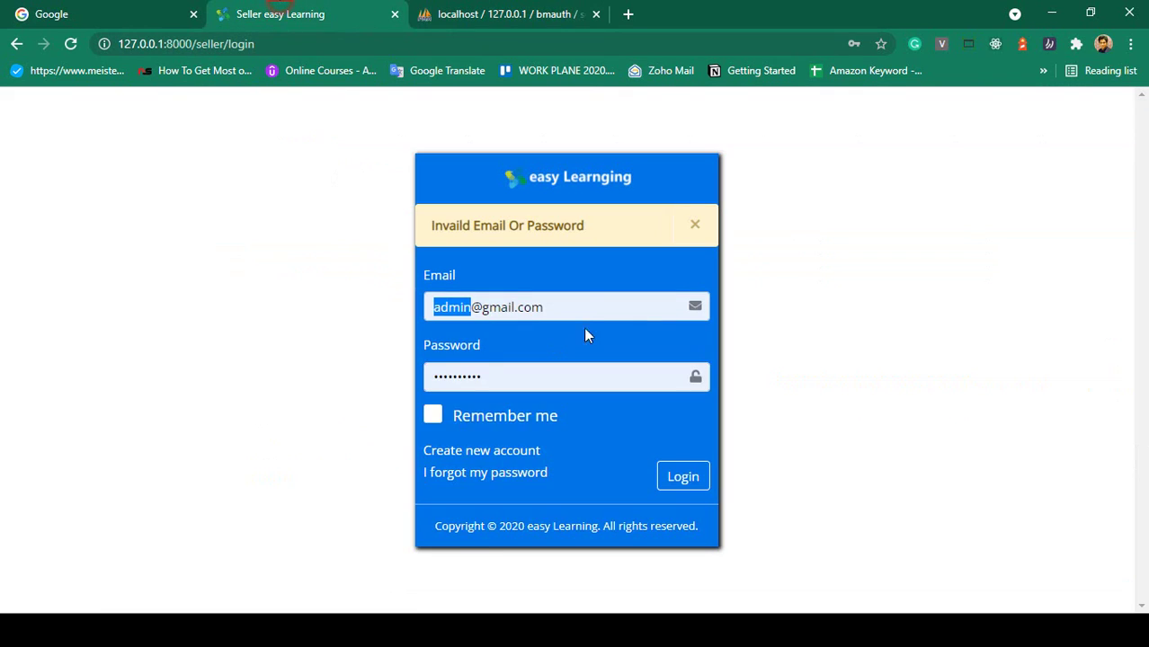
- Log in on the seller page with the new seller's pasted e-mail and password
{"action": "triple_click", "coordinate": [580, 308]}
{"action": "key", "text": "ctrl+v"}
{"action": "triple_click", "coordinate": [508, 375]}
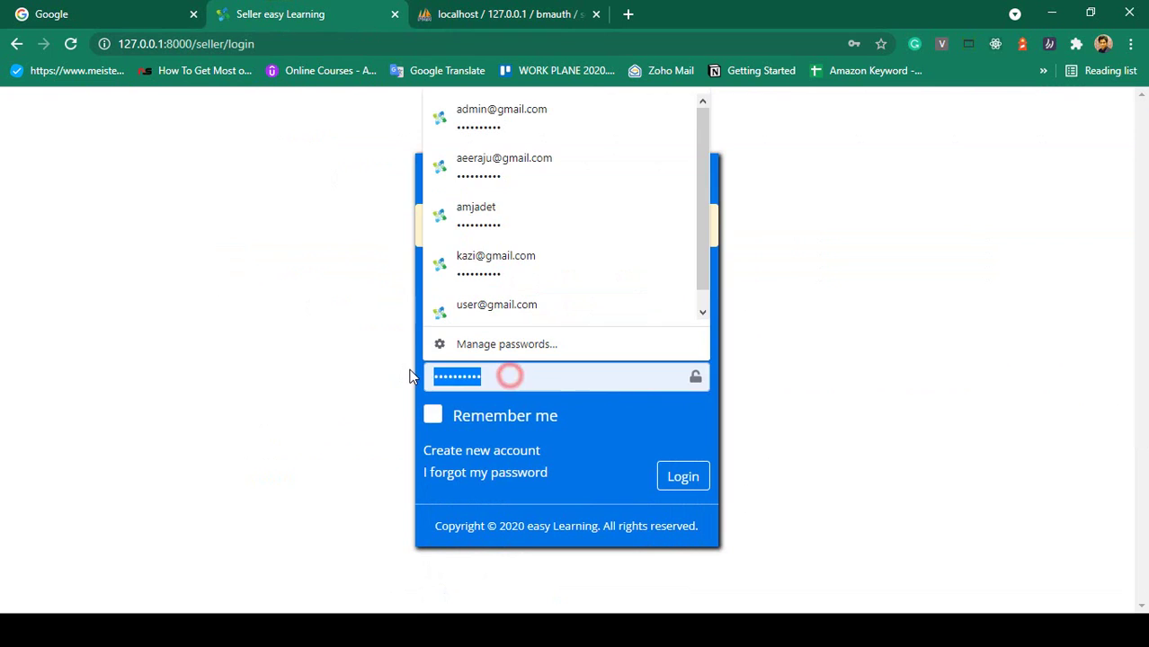
{"action": "type", "text": "12345"}
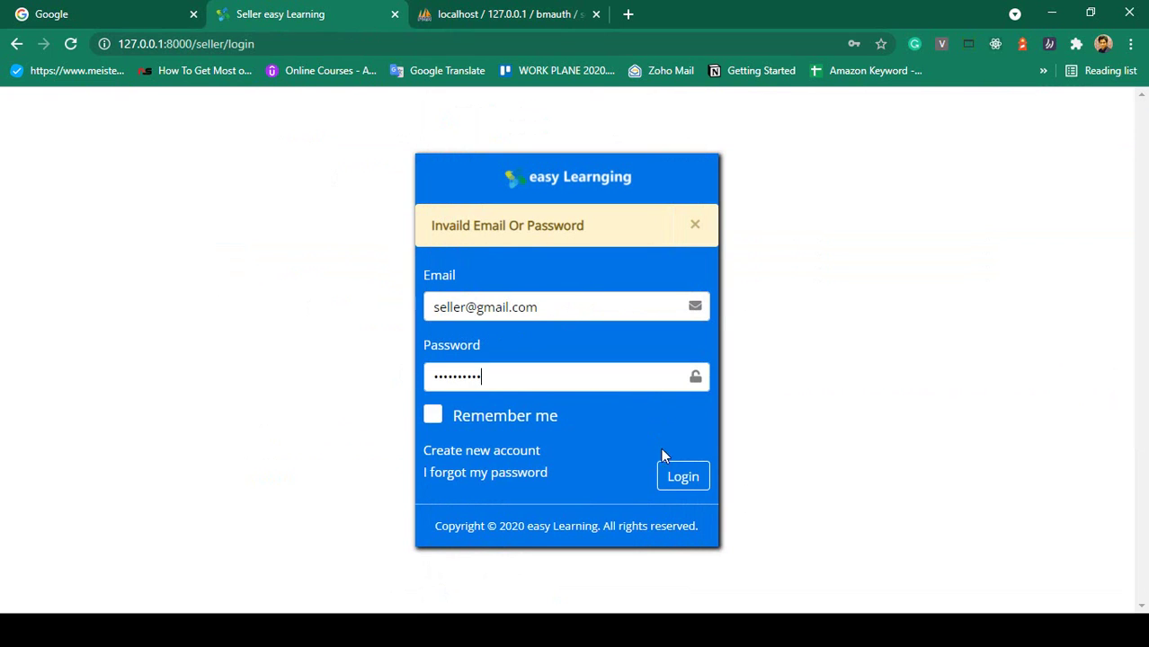
{"action": "left_click", "coordinate": [667, 481]}
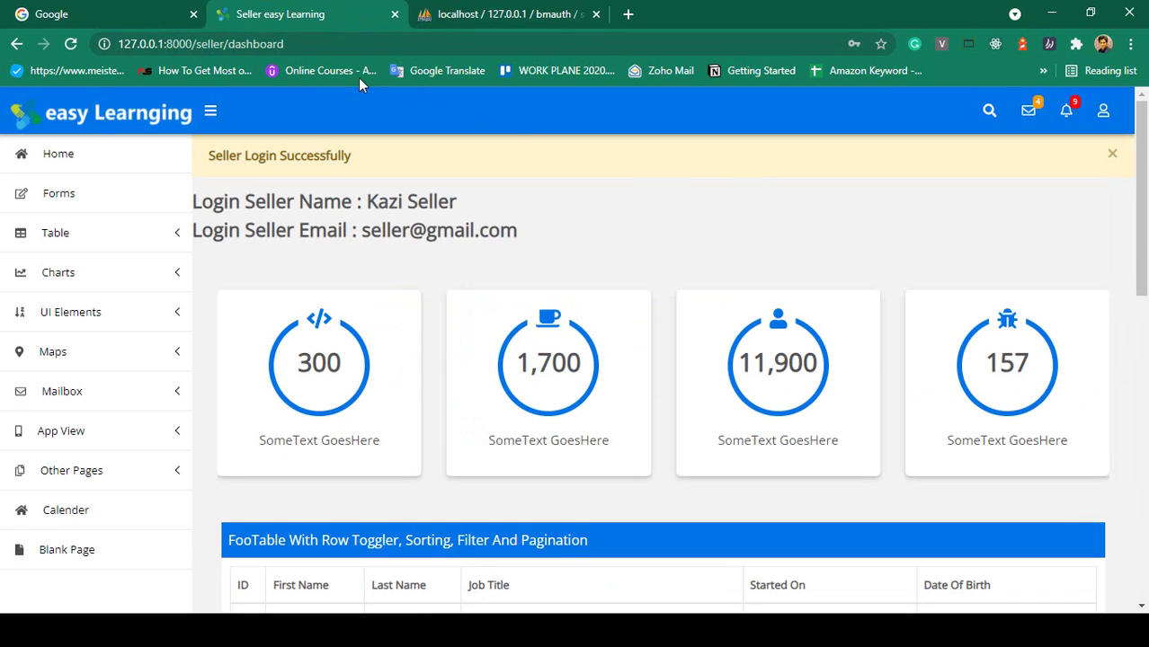
- Check the seller/dashboard route, 'Seller Login Successfully' message, and the seller's name and email
{"action": "left_click_drag", "start_coordinate": [195, 43], "coordinate": [284, 43]}
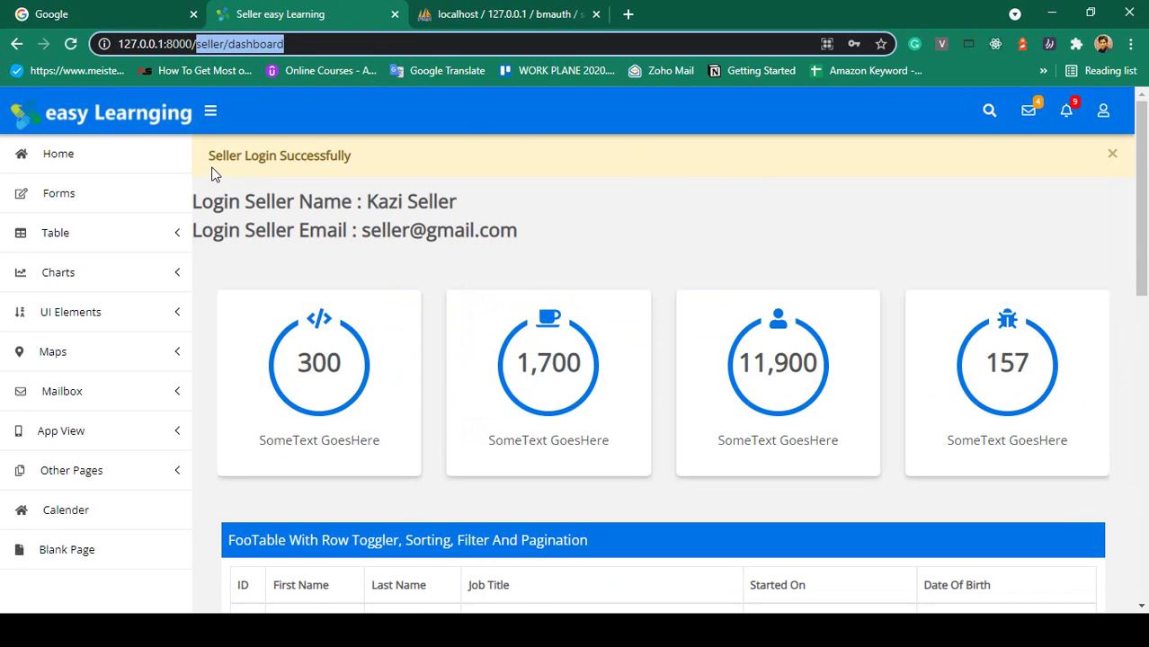
{"action": "left_click_drag", "start_coordinate": [208, 154], "coordinate": [415, 164]}
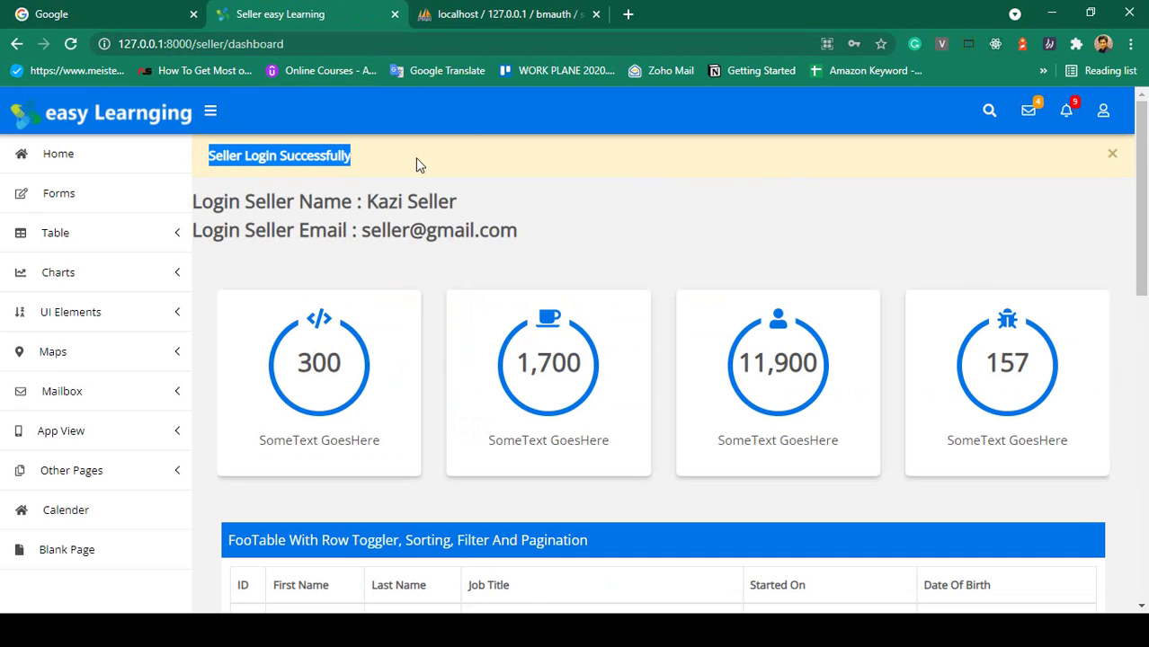
{"action": "left_click_drag", "start_coordinate": [194, 203], "coordinate": [469, 209]}
{"action": "left_click", "coordinate": [403, 221]}
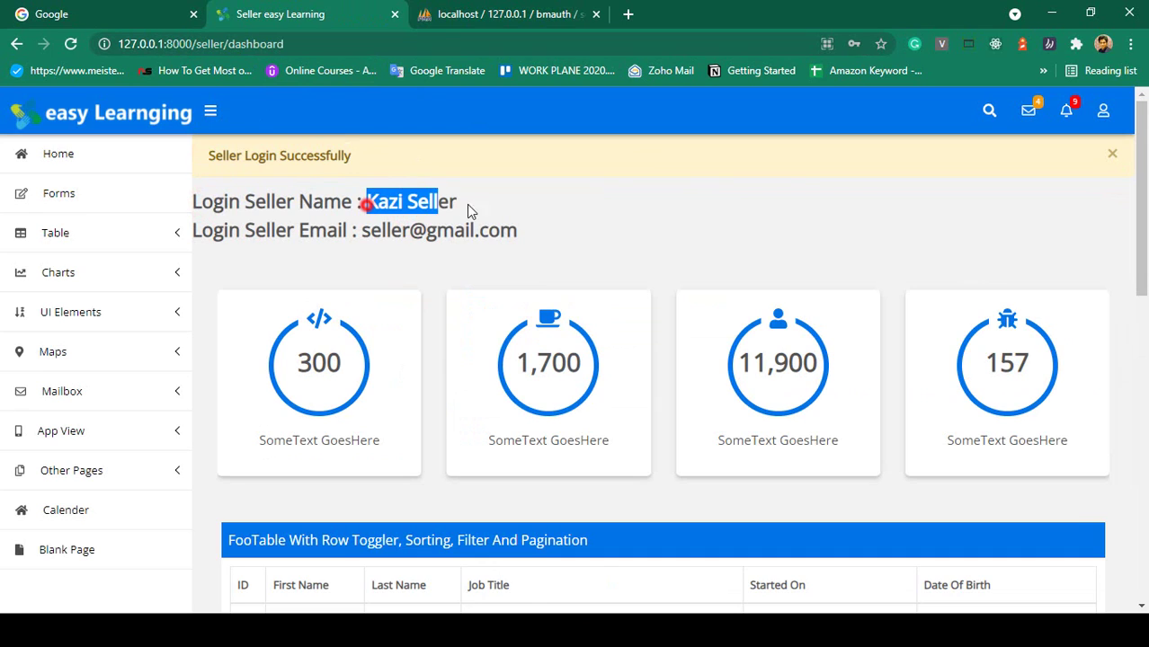
{"action": "left_click", "coordinate": [192, 231]}
{"action": "left_click_drag", "start_coordinate": [362, 230], "coordinate": [544, 235]}
{"action": "left_click", "coordinate": [541, 231]}
- Log the seller out from the account menu
{"action": "scroll", "coordinate": [555, 296], "scroll_direction": "down", "scroll_amount": 1}
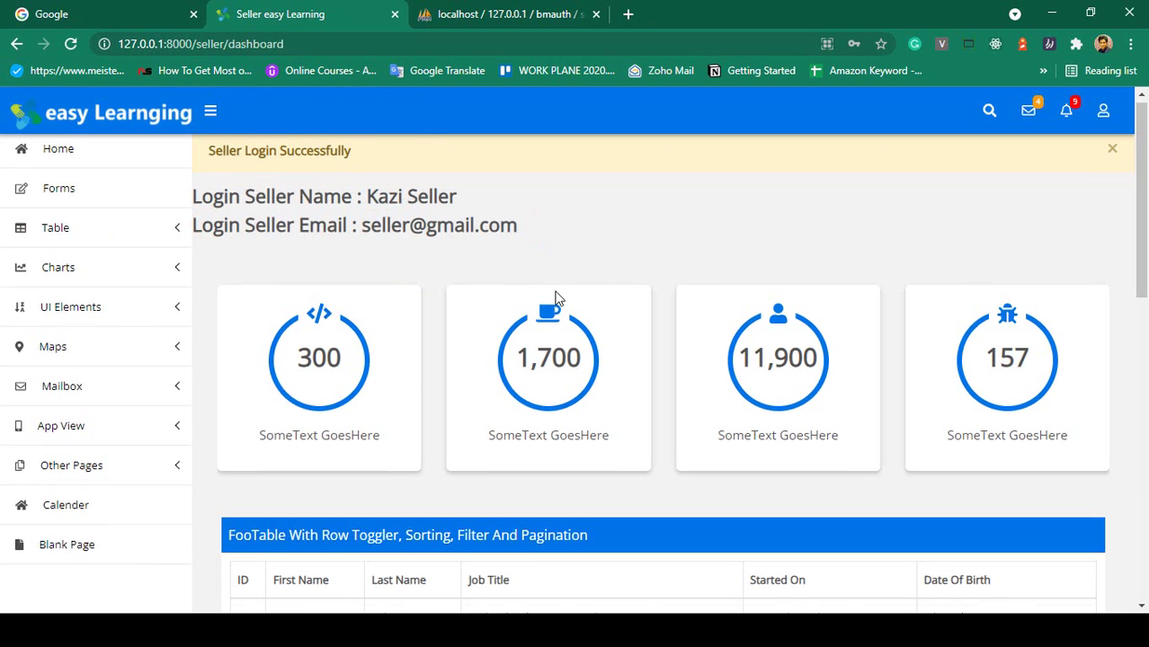
{"action": "scroll", "coordinate": [555, 297], "scroll_direction": "up", "scroll_amount": 1}
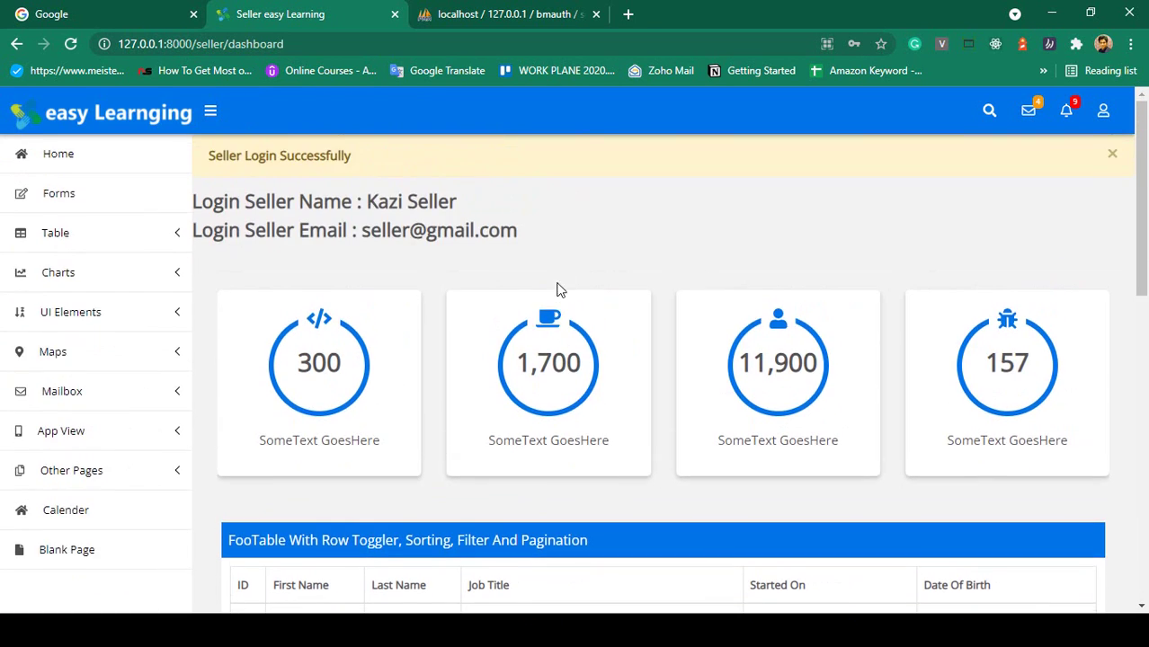
{"action": "left_click", "coordinate": [1103, 118]}
{"action": "left_click", "coordinate": [1016, 237]}
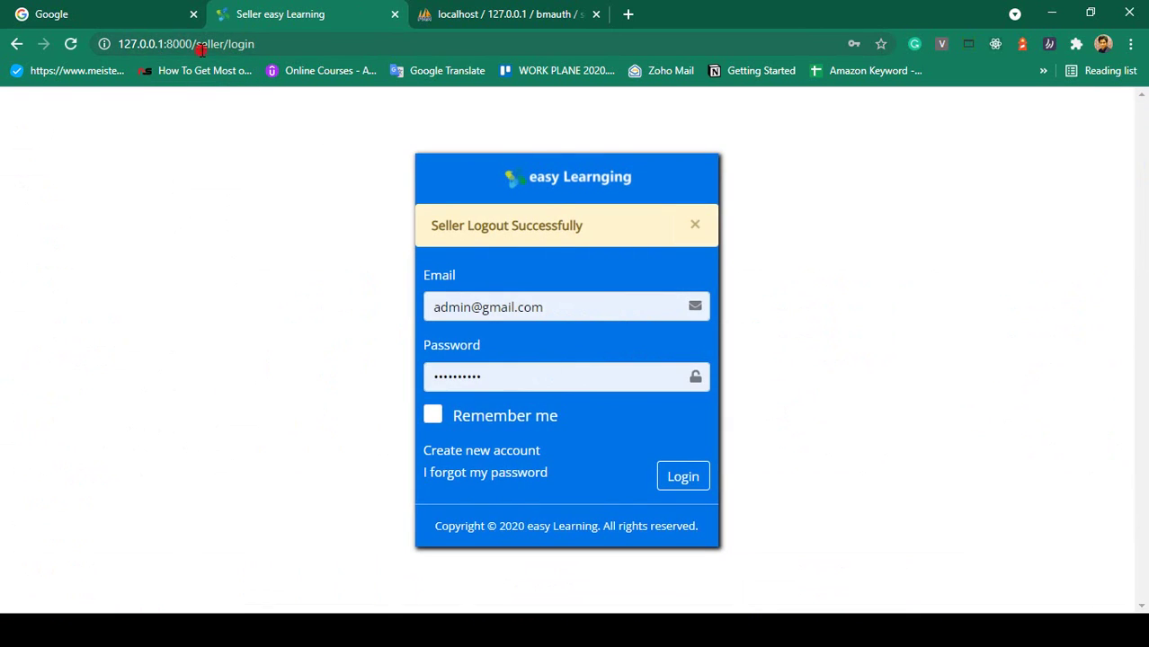
- Request /seller/dashboard while logged out and see the 'Plz Login First' redirect
{"action": "left_click_drag", "start_coordinate": [200, 44], "coordinate": [262, 44]}
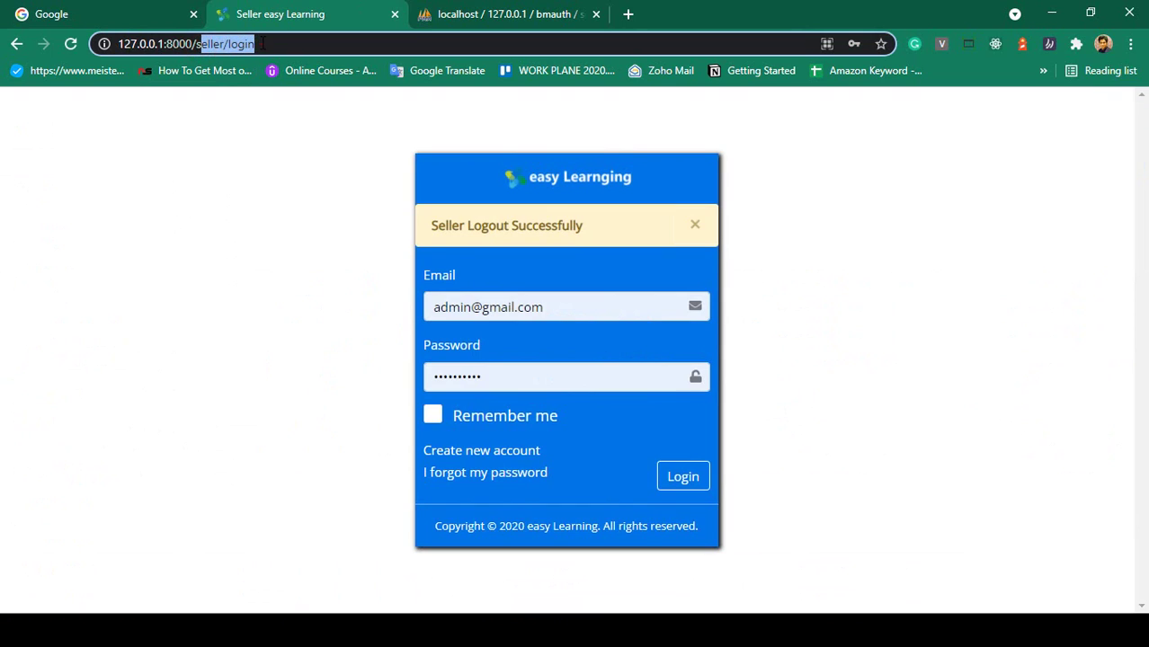
{"action": "left_click", "coordinate": [261, 44]}
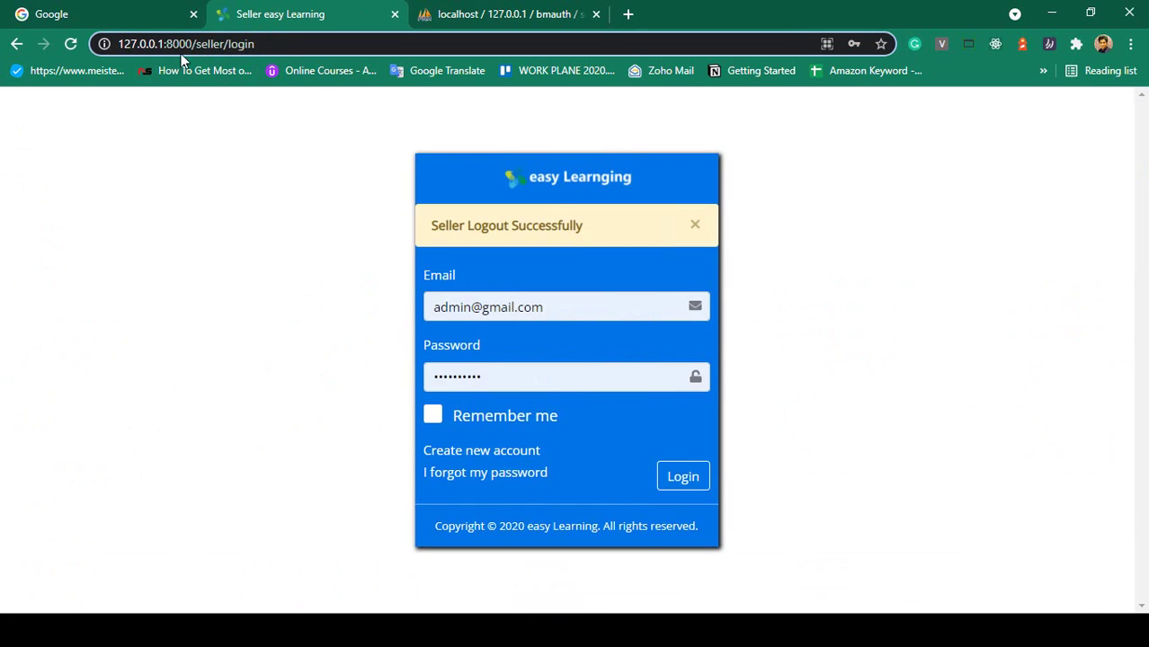
{"action": "double_click", "coordinate": [241, 44]}
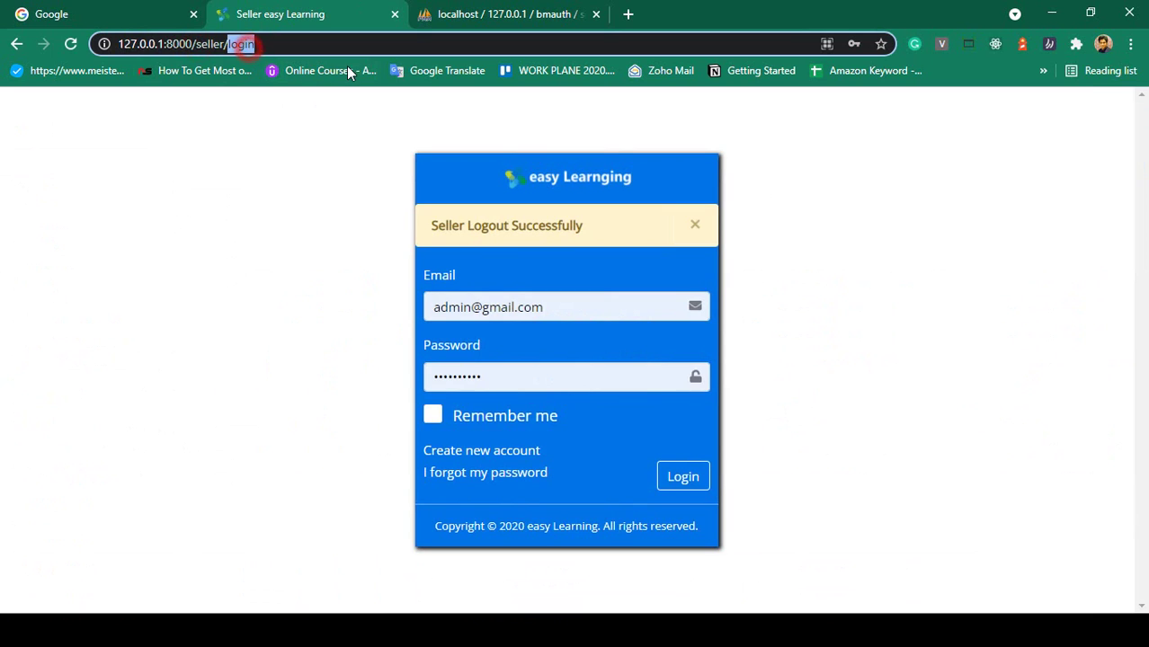
{"action": "type", "text": "d"}
{"action": "key", "text": "Return"}
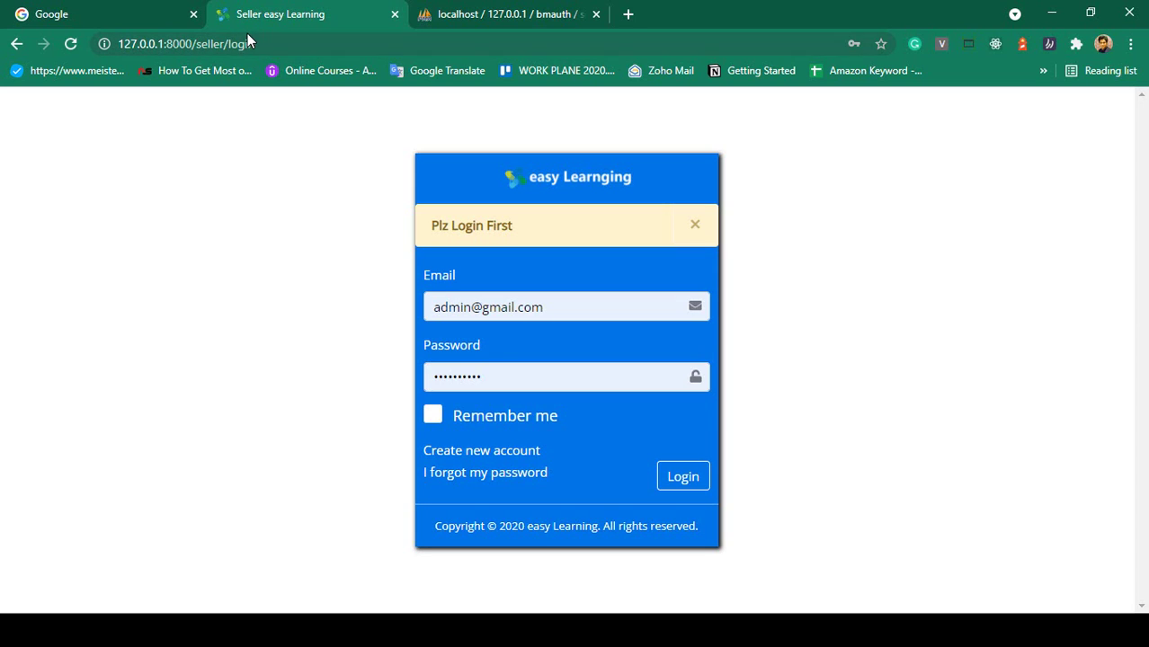
{"action": "left_click_drag", "start_coordinate": [426, 227], "coordinate": [535, 229]}
{"action": "left_click", "coordinate": [534, 229]}
- Repeat the logged-out dashboard request and confirm the 'Plz Login First' warning again
{"action": "double_click", "coordinate": [386, 57]}
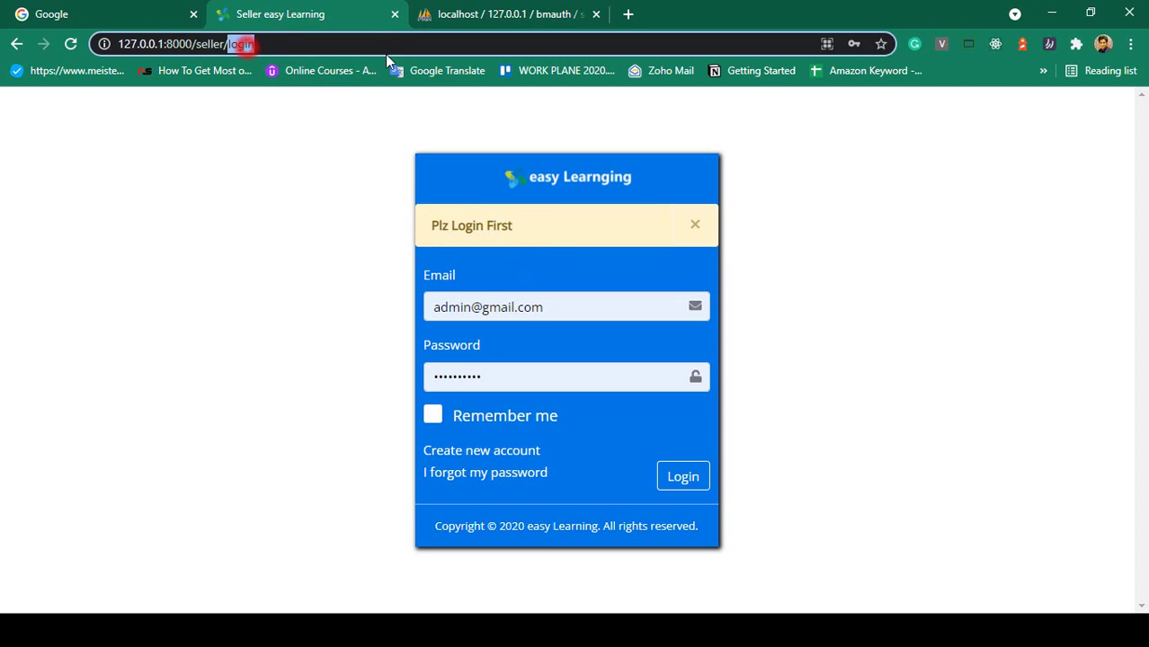
{"action": "type", "text": "d"}
{"action": "key", "text": "Return"}
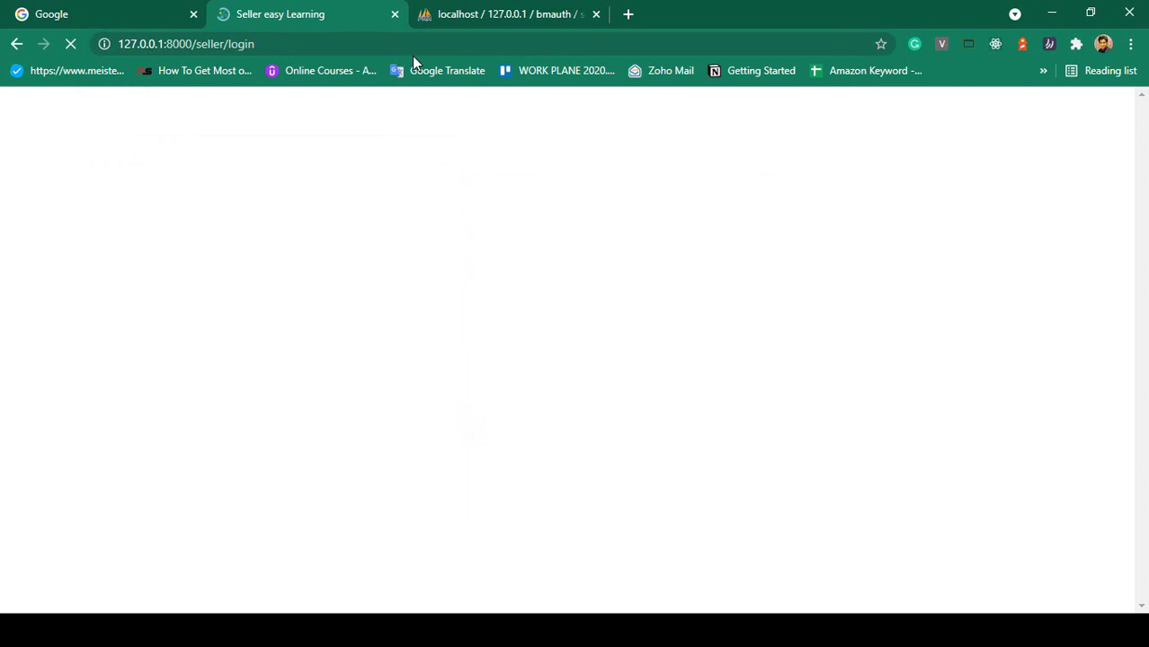
{"action": "left_click_drag", "start_coordinate": [426, 231], "coordinate": [545, 231]}
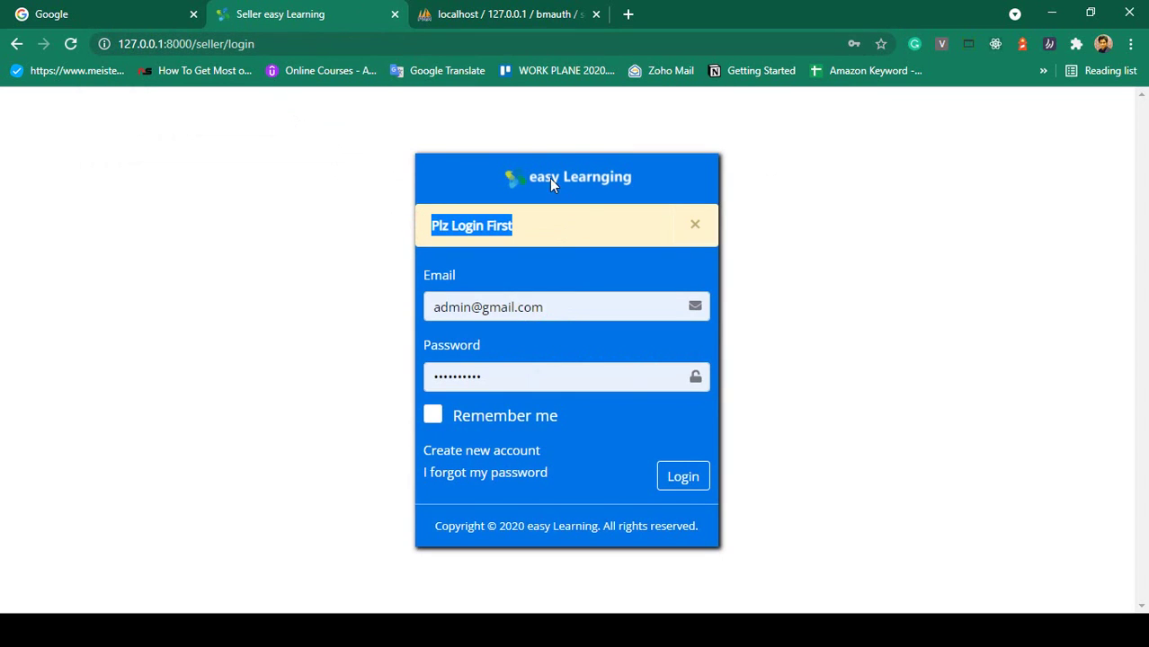
{"action": "left_click", "coordinate": [411, 166]}
{"action": "left_click_drag", "start_coordinate": [426, 225], "coordinate": [557, 236]}
{"action": "left_click", "coordinate": [557, 236]}
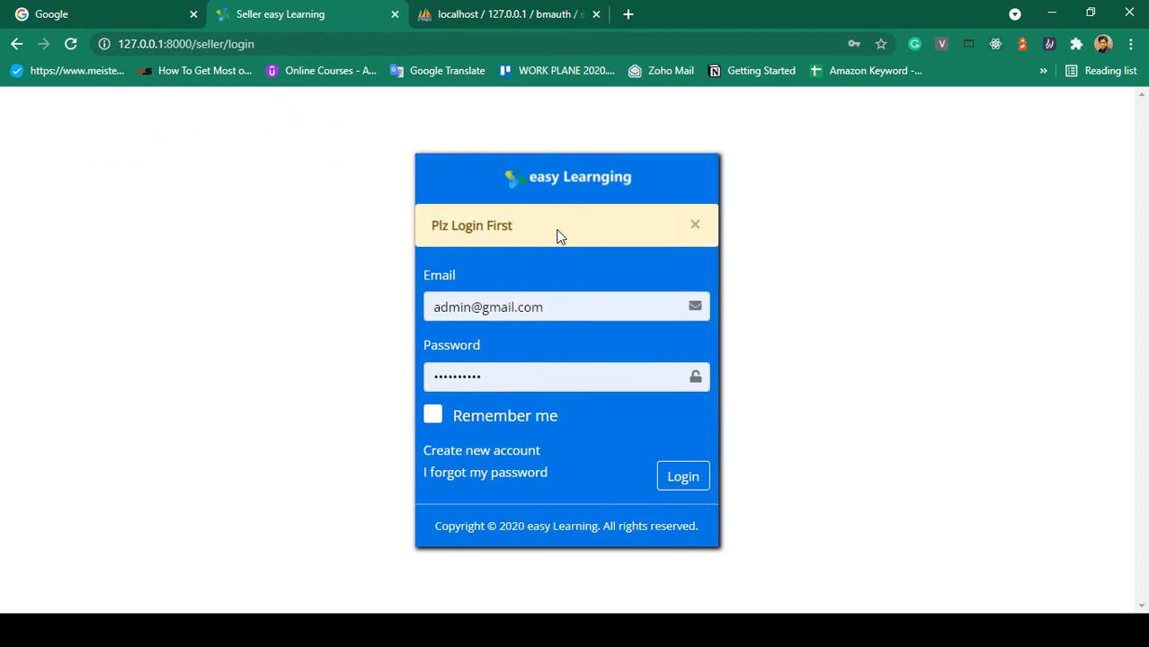
- Fill the seller registration form with the new seller's name, e-mail, password and confirmation
{"action": "left_click", "coordinate": [461, 451]}
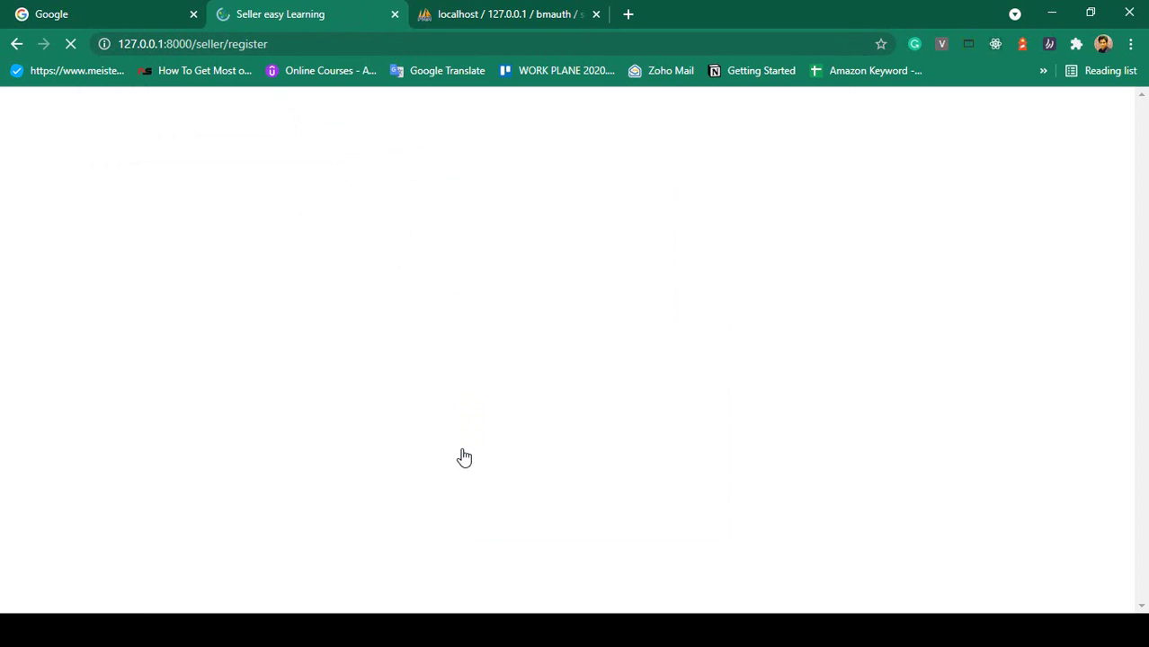
{"action": "left_click_drag", "start_coordinate": [193, 43], "coordinate": [269, 43]}
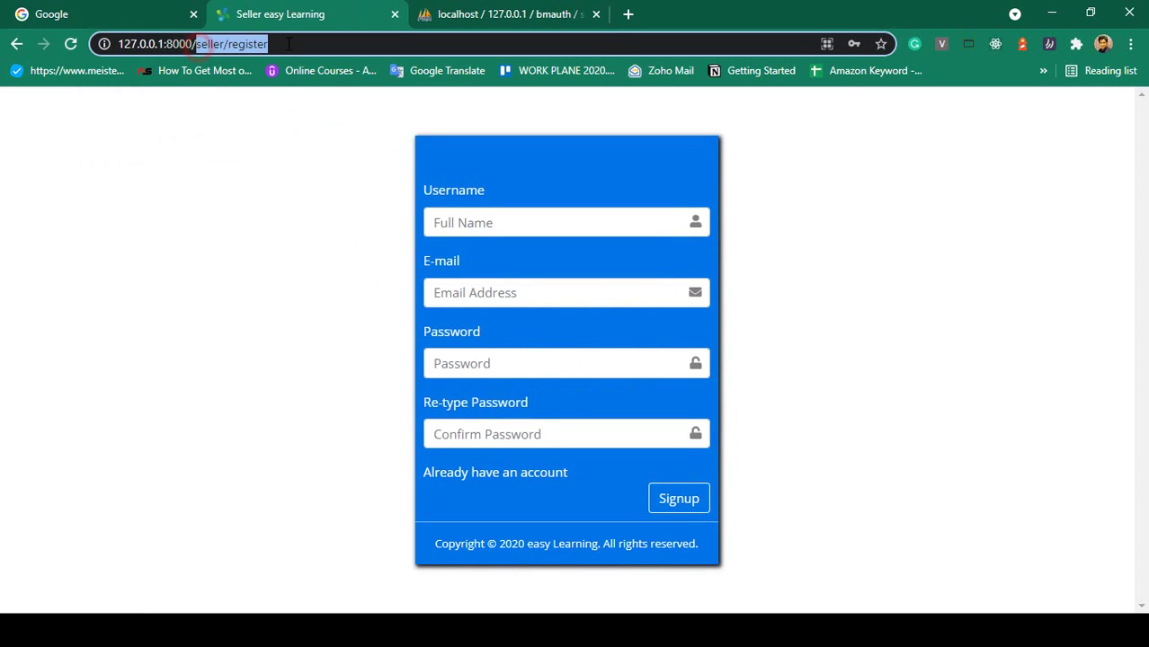
{"action": "left_click", "coordinate": [407, 241]}
{"action": "left_click", "coordinate": [465, 223]}
{"action": "type", "text": "S"}
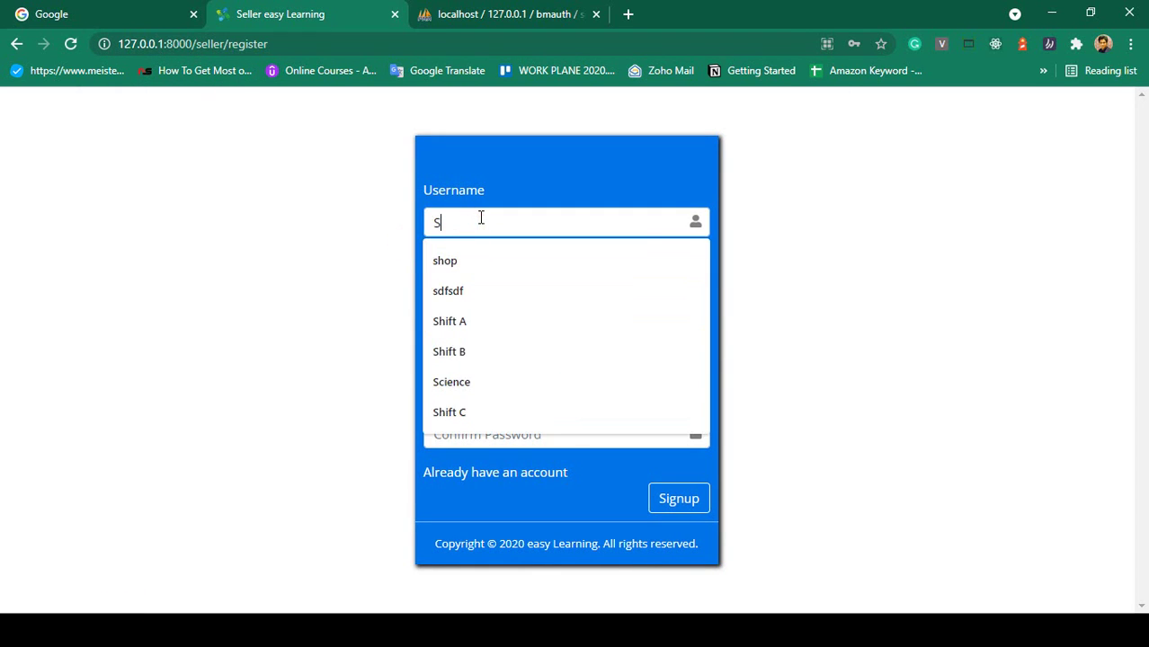
{"action": "type", "text": "eller 1"}
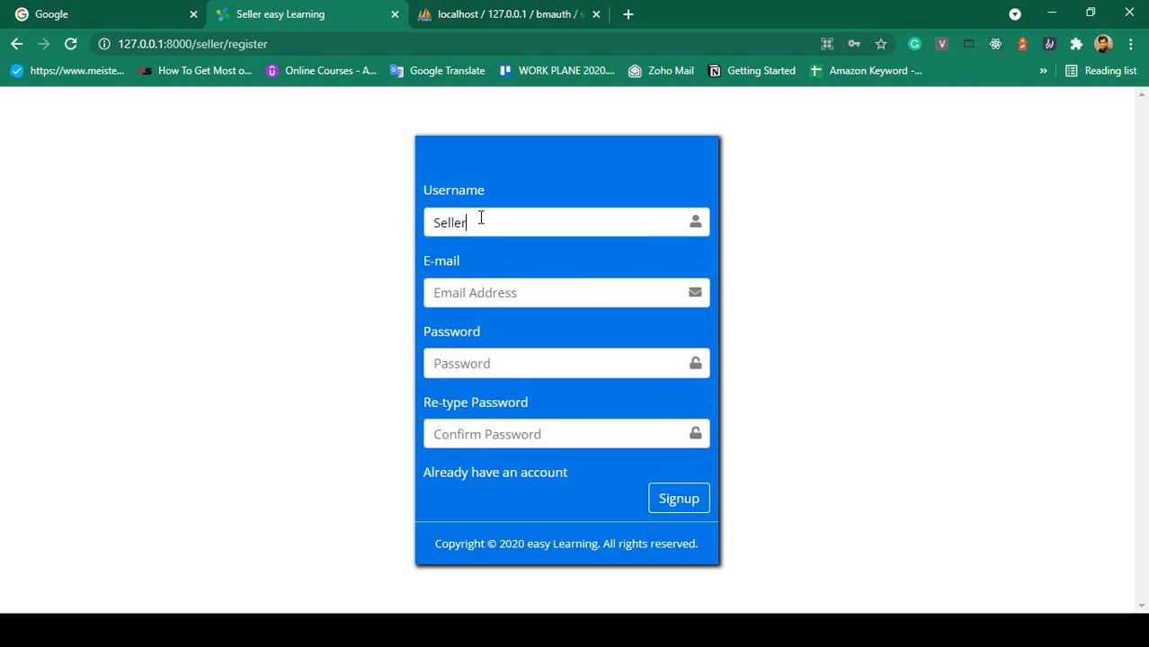
{"action": "left_click", "coordinate": [535, 301]}
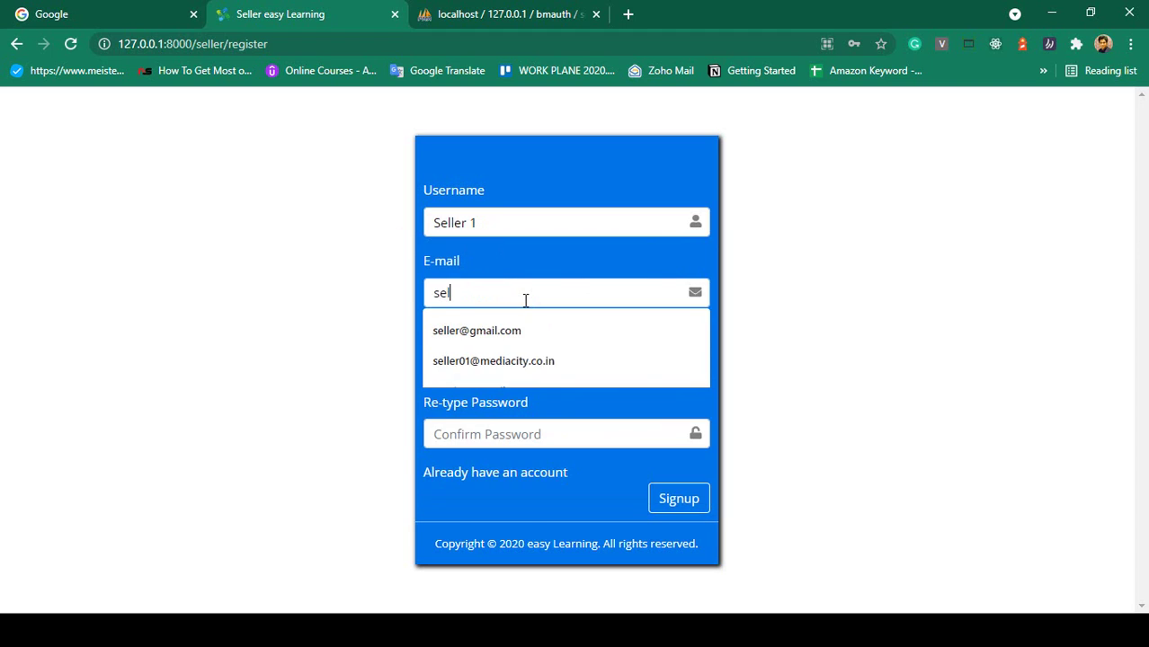
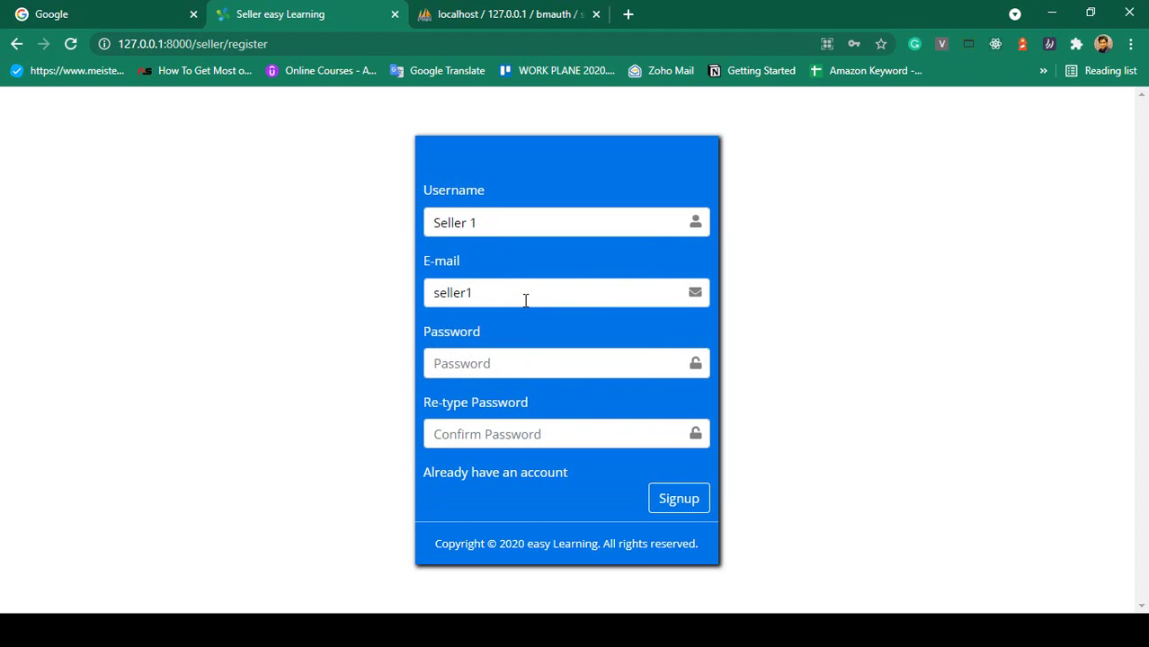
{"action": "key", "text": "Tab"}
{"action": "type", "text": "123"}
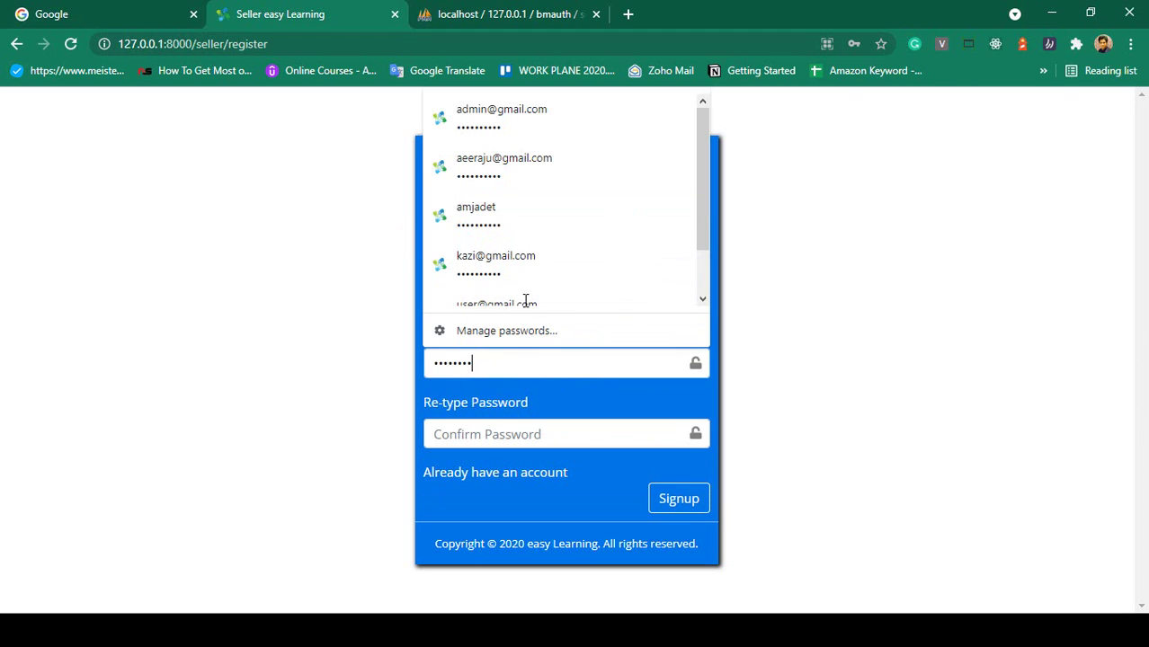
{"action": "key", "text": "Tab"}
{"action": "type", "text": "1234"}
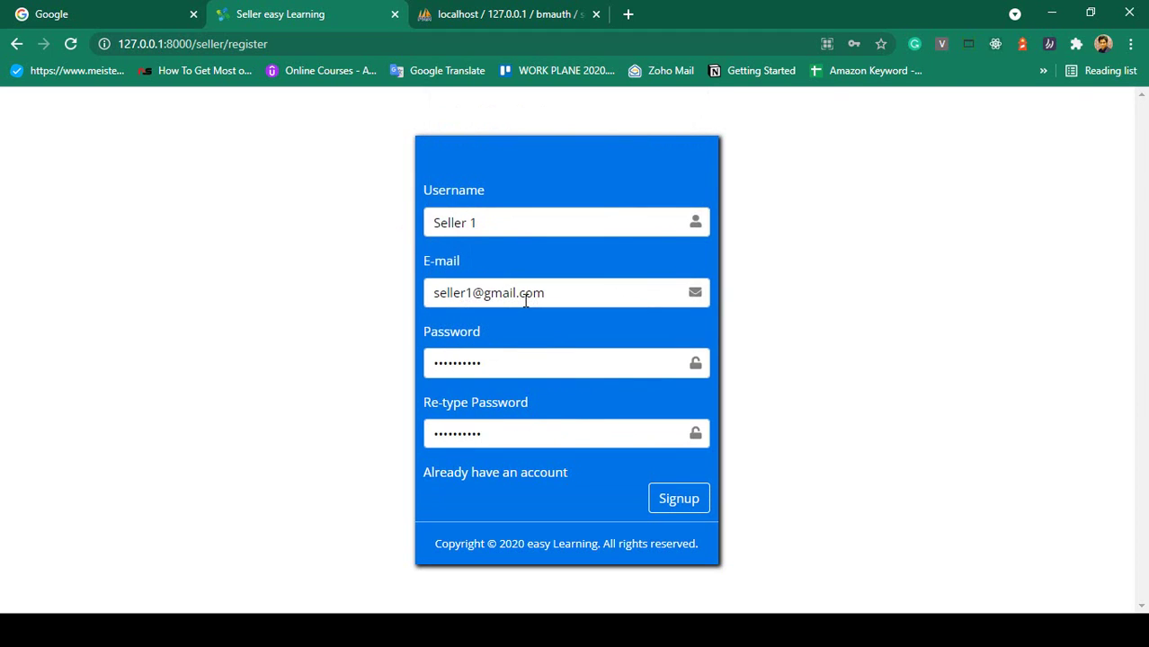
- Submit the registration and confirm the 'Seller Created Successfully' notice on the seller login page
{"action": "left_click", "coordinate": [681, 507]}
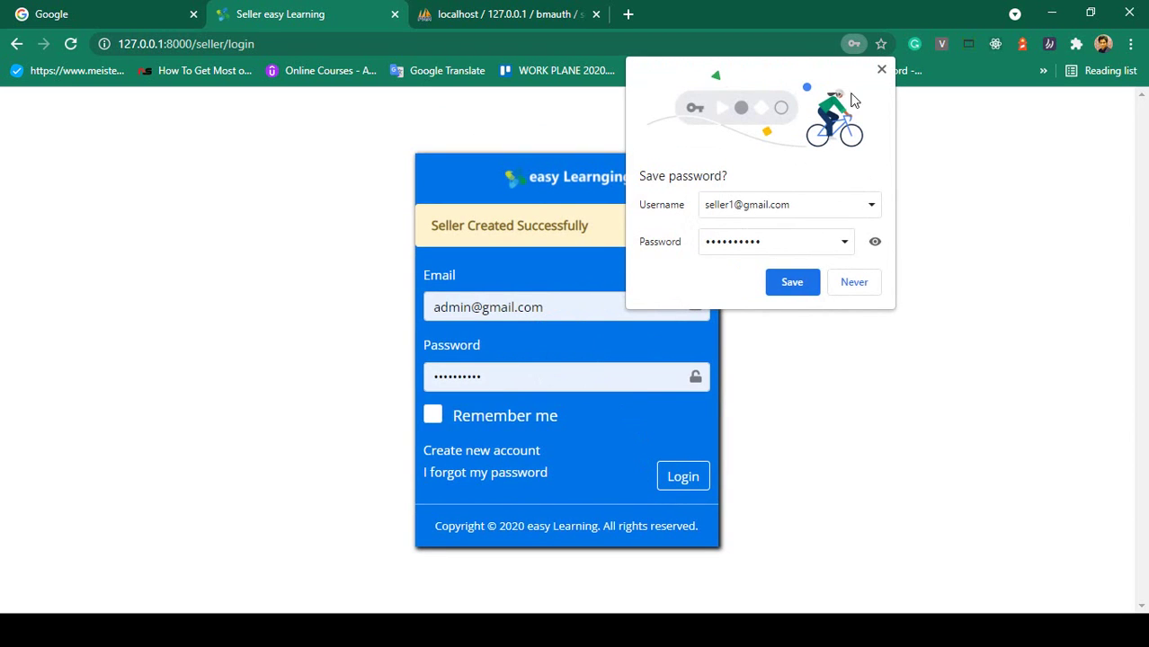
{"action": "left_click", "coordinate": [881, 69]}
{"action": "left_click_drag", "start_coordinate": [427, 225], "coordinate": [590, 235]}
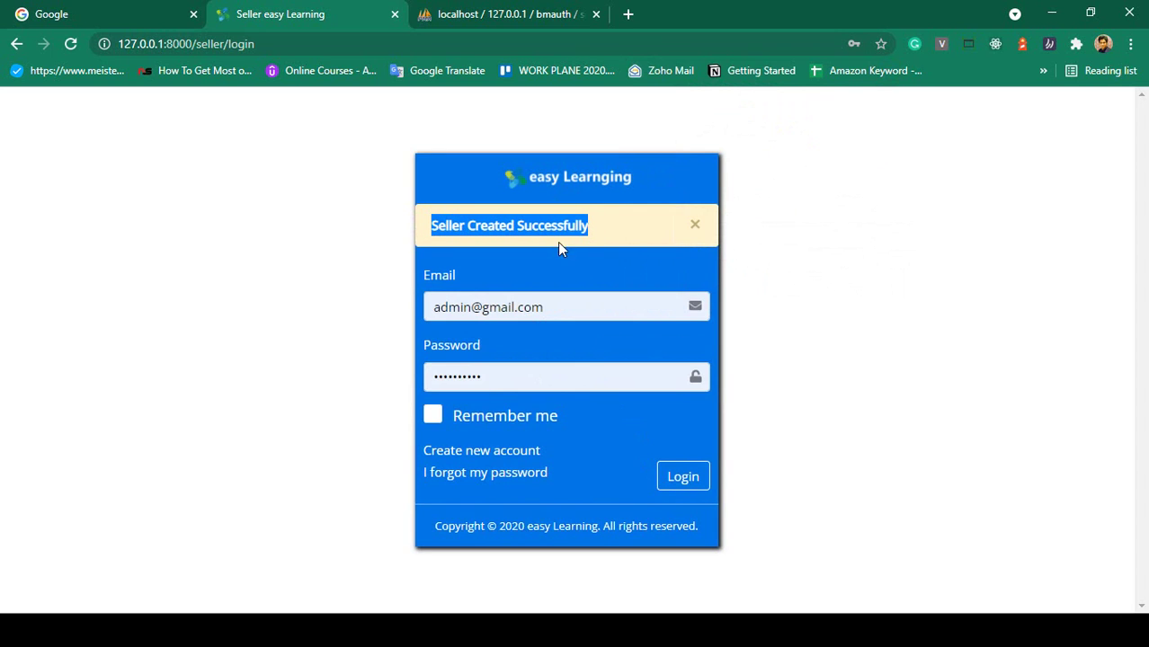
- Refresh phpMyAdmin's sellers table to verify the new fourth seller row, then return to the login
{"action": "left_click", "coordinate": [501, 14]}
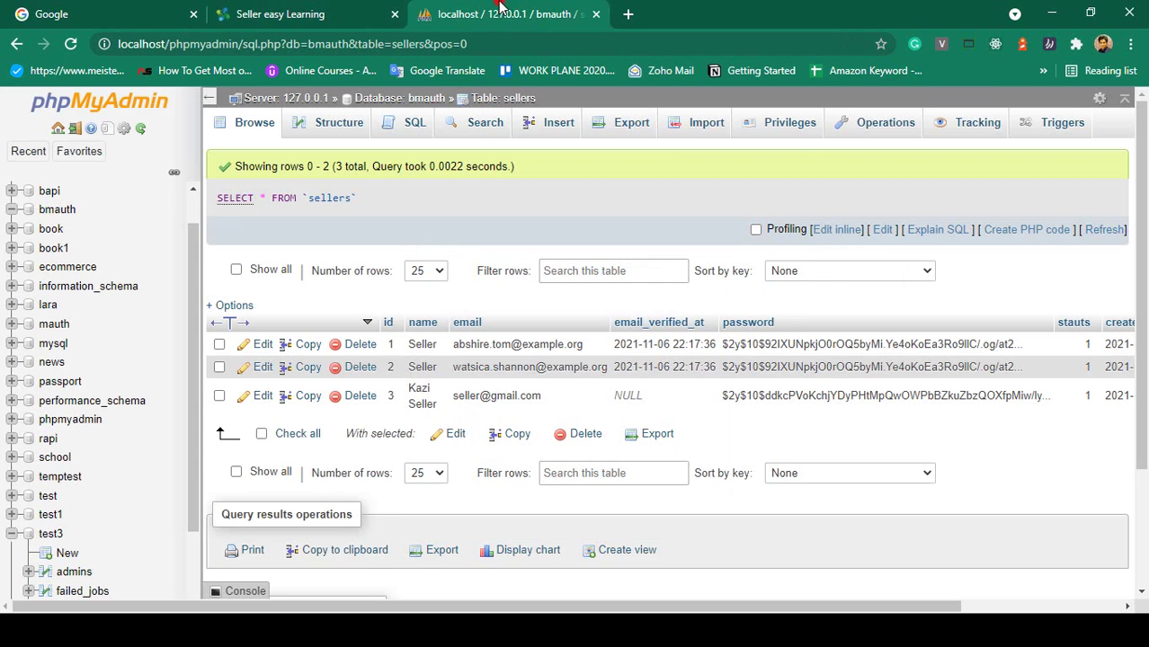
{"action": "left_click", "coordinate": [255, 129]}
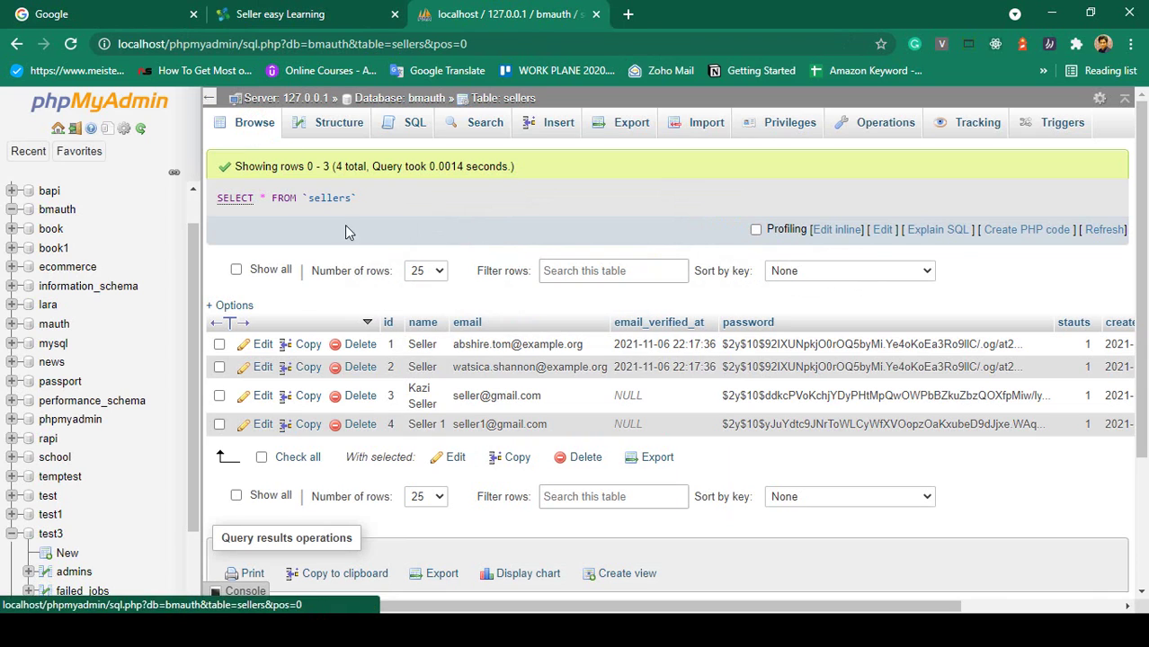
{"action": "triple_click", "coordinate": [508, 430]}
{"action": "key", "text": "ctrl+c"}
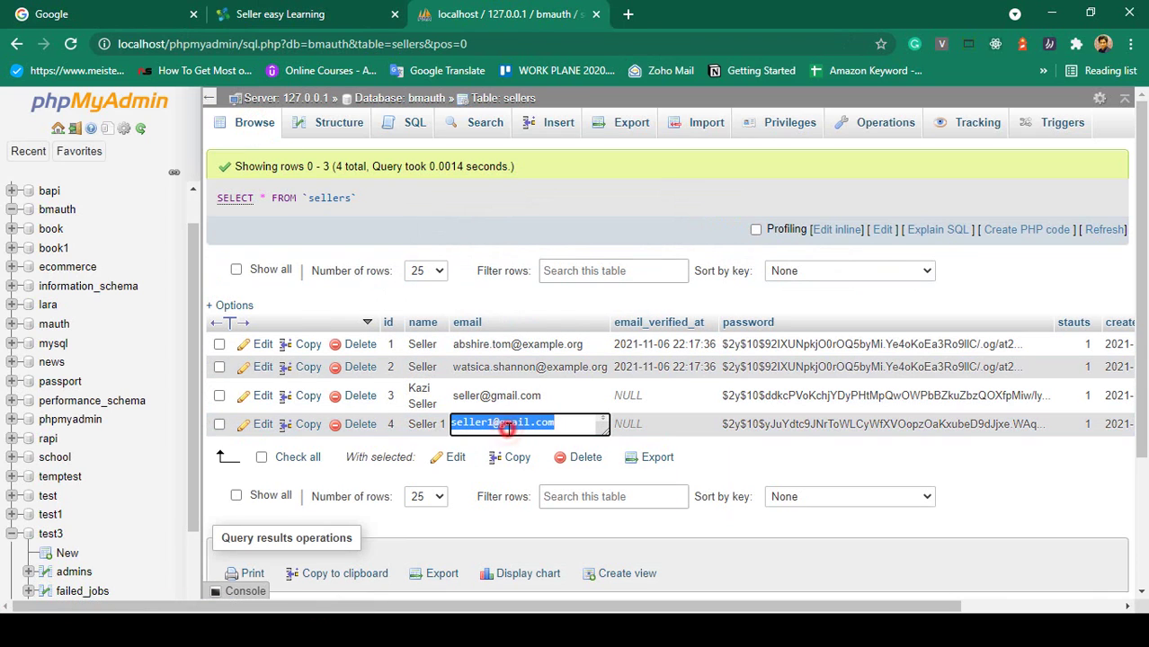
{"action": "left_click", "coordinate": [492, 198]}
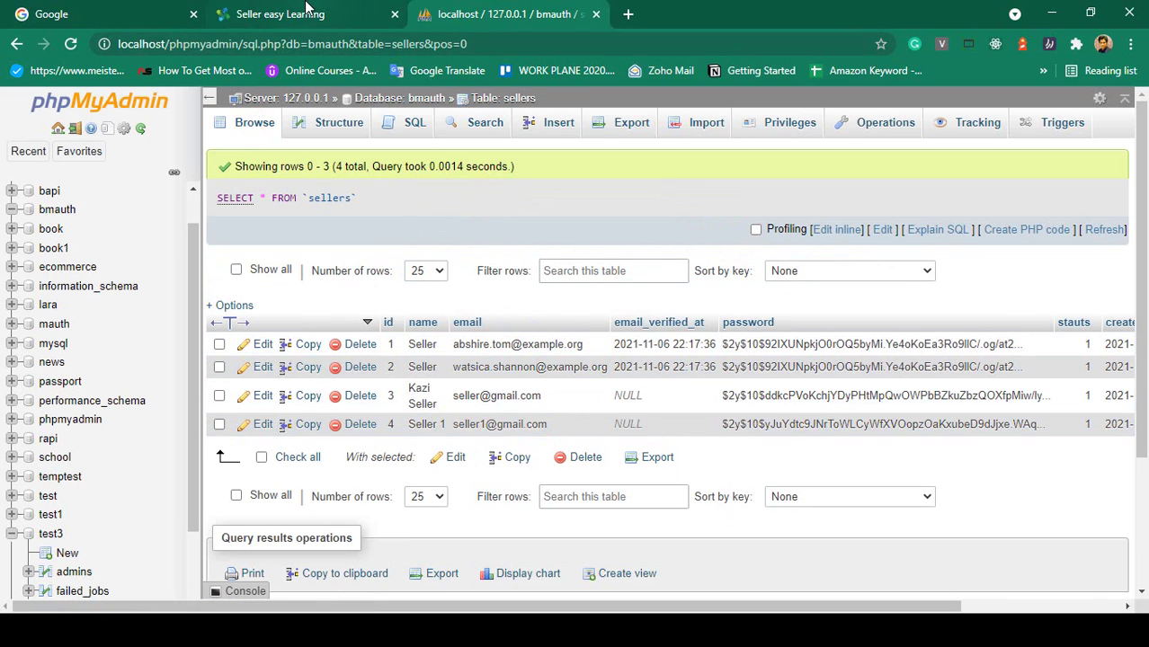
{"action": "left_click", "coordinate": [310, 13]}
- Log in on the seller login page with the new seller's e-mail and password
{"action": "key", "text": "ctrl+a"}
{"action": "key", "text": "ctrl+v"}
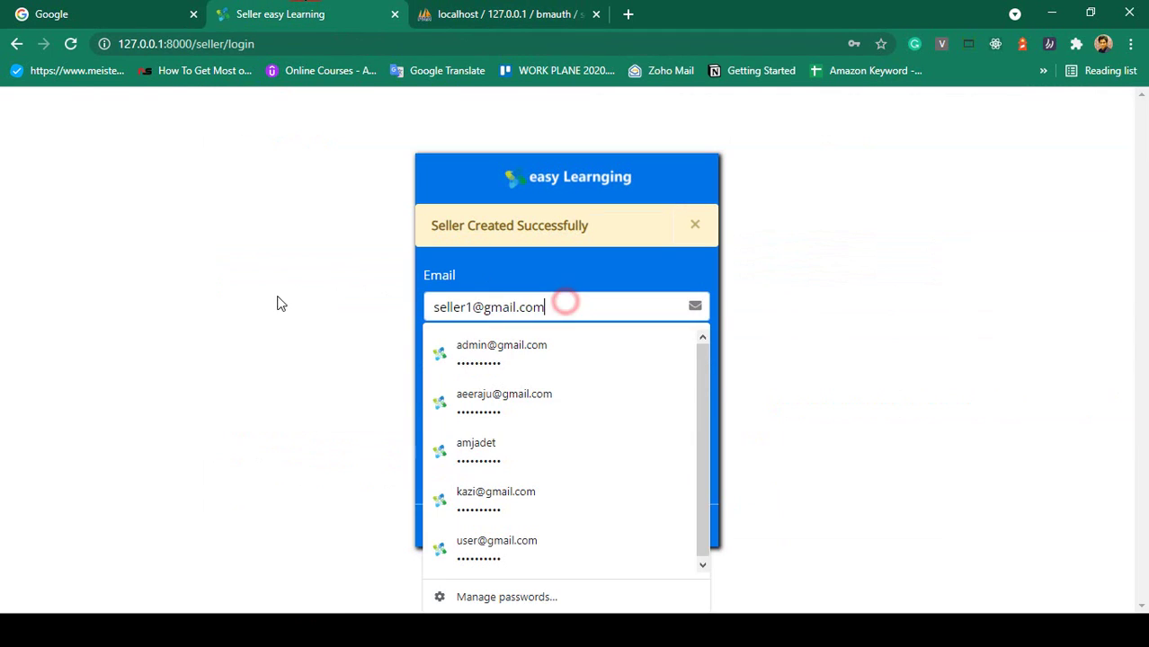
{"action": "double_click", "coordinate": [486, 377]}
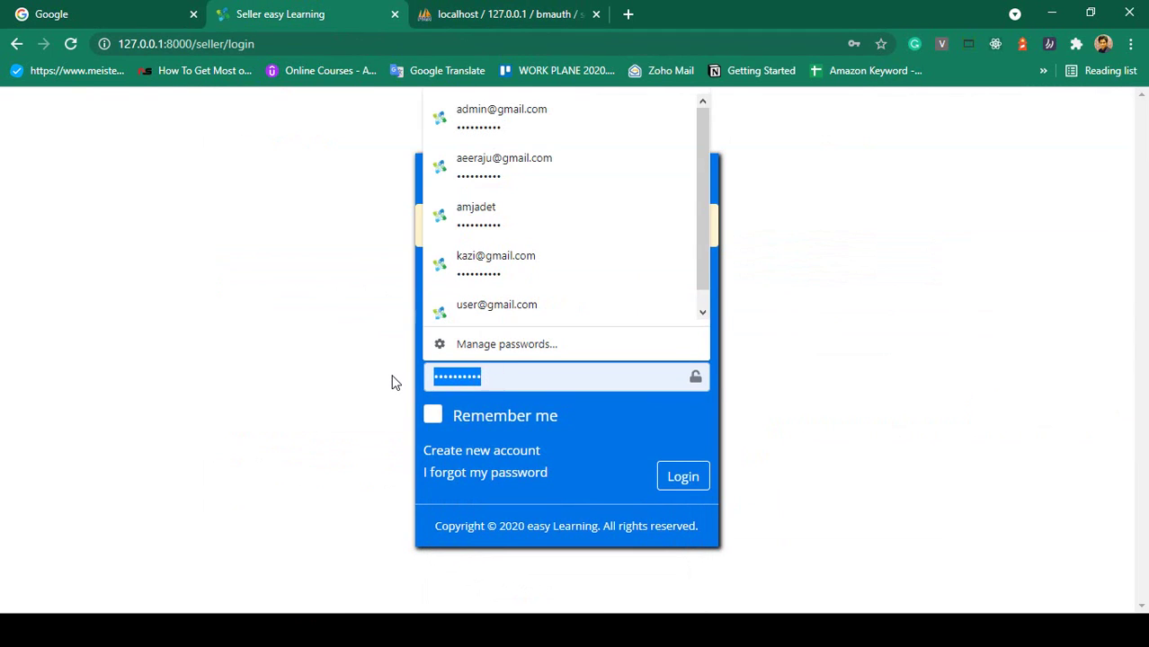
{"action": "type", "text": "1234567890"}
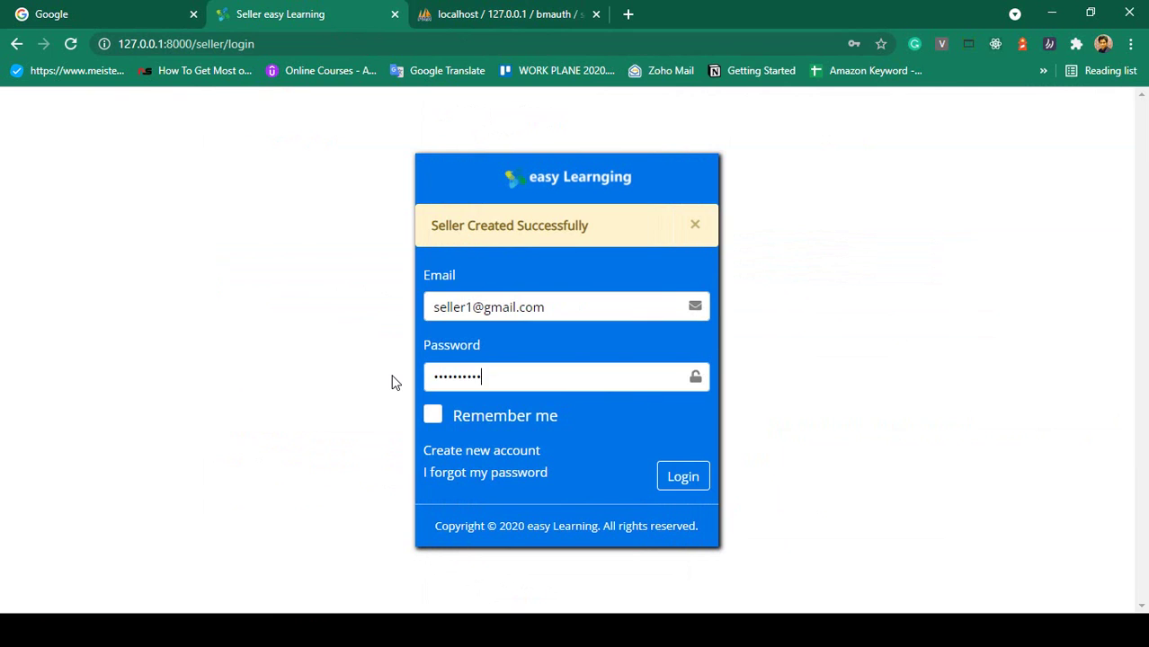
{"action": "left_click", "coordinate": [679, 477]}
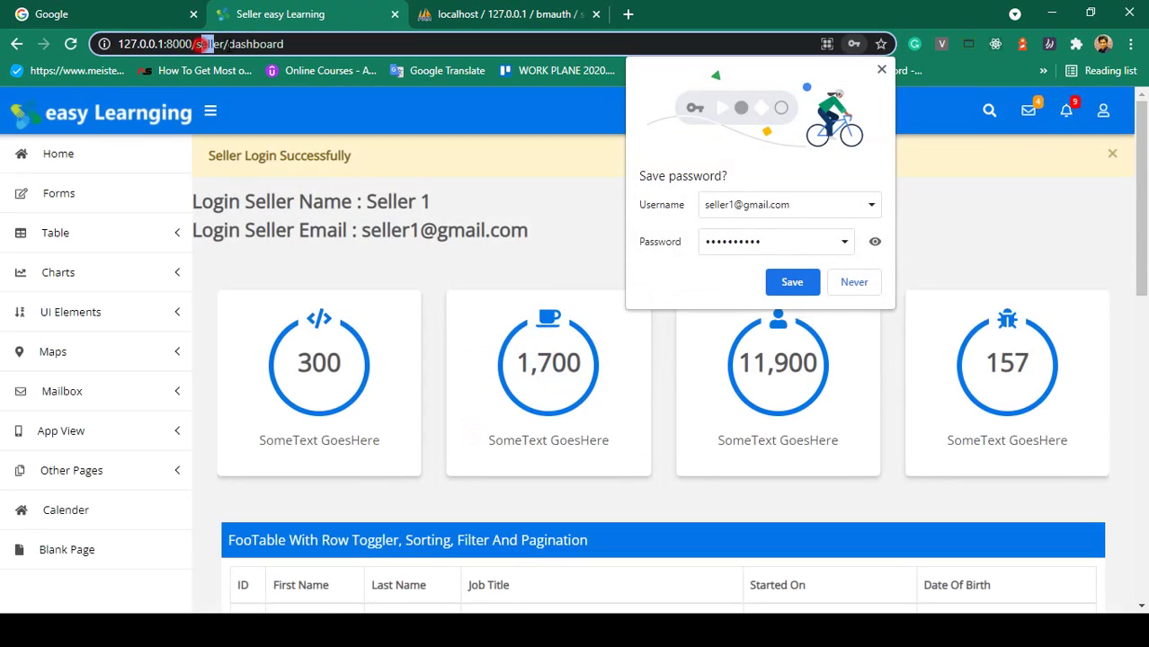
- Check the seller dashboard address and message, then log the seller out from the account menu
{"action": "left_click_drag", "start_coordinate": [205, 44], "coordinate": [284, 43]}
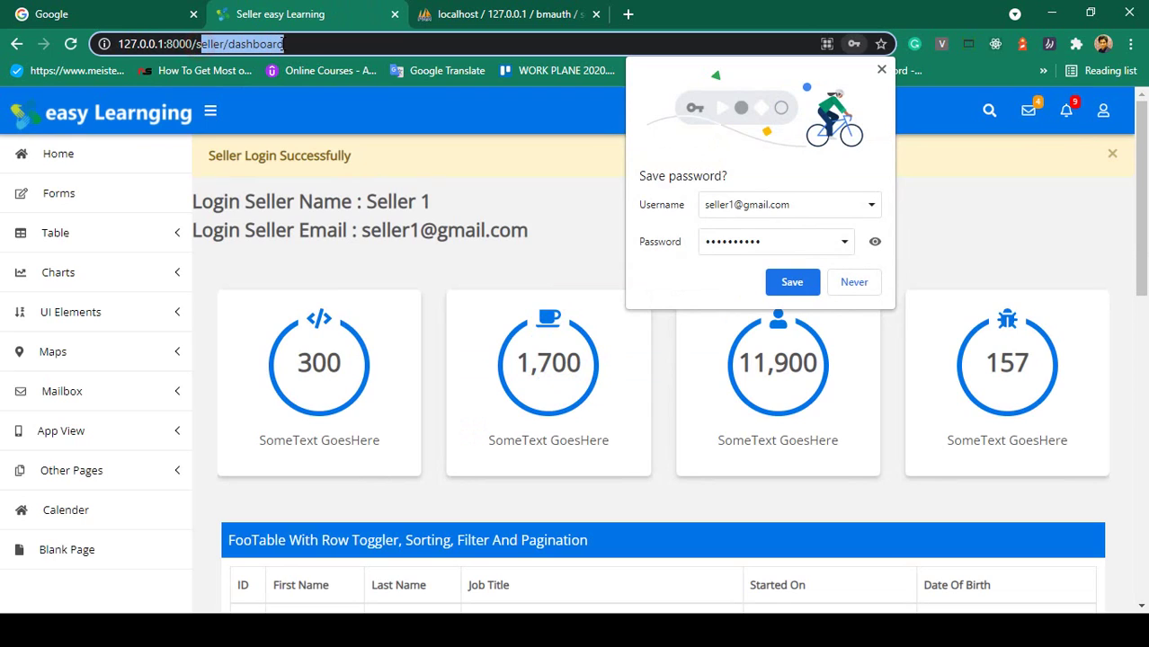
{"action": "left_click", "coordinate": [881, 72]}
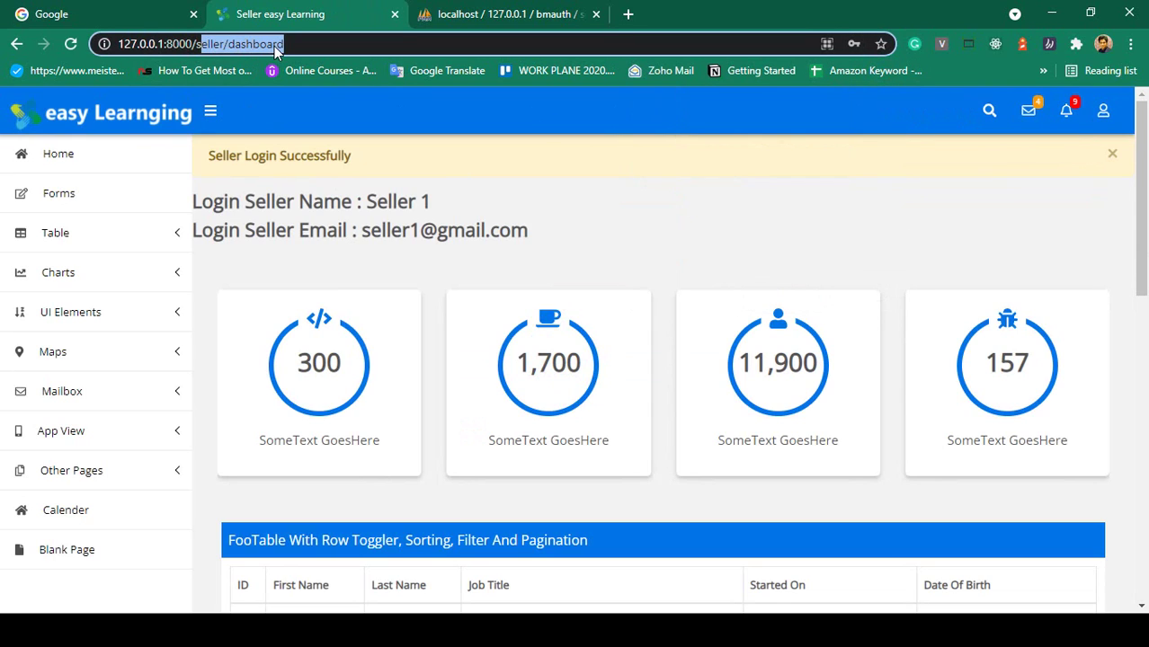
{"action": "left_click", "coordinate": [343, 235]}
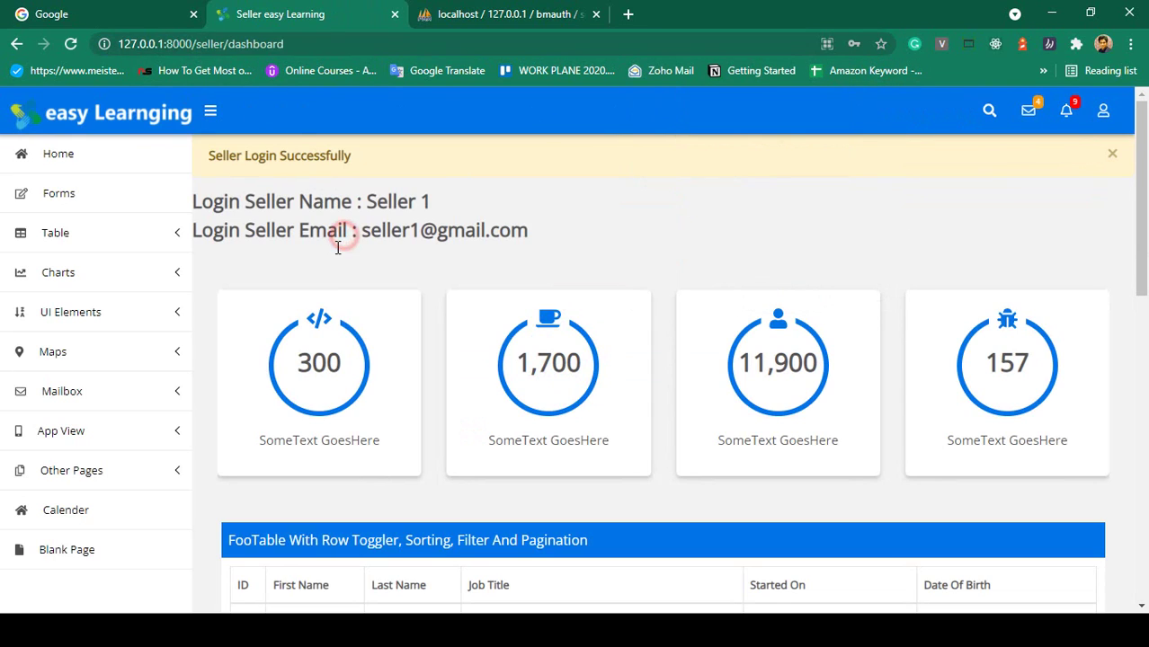
{"action": "left_click_drag", "start_coordinate": [284, 43], "coordinate": [226, 43]}
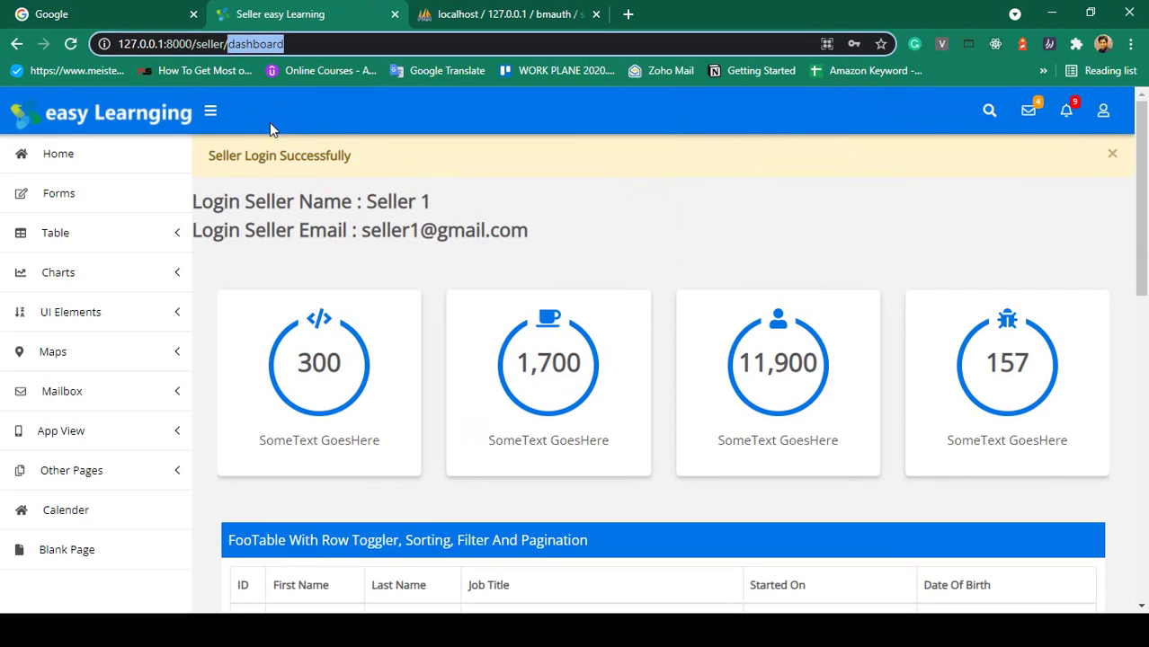
{"action": "left_click", "coordinate": [1104, 111]}
{"action": "left_click", "coordinate": [1017, 238]}
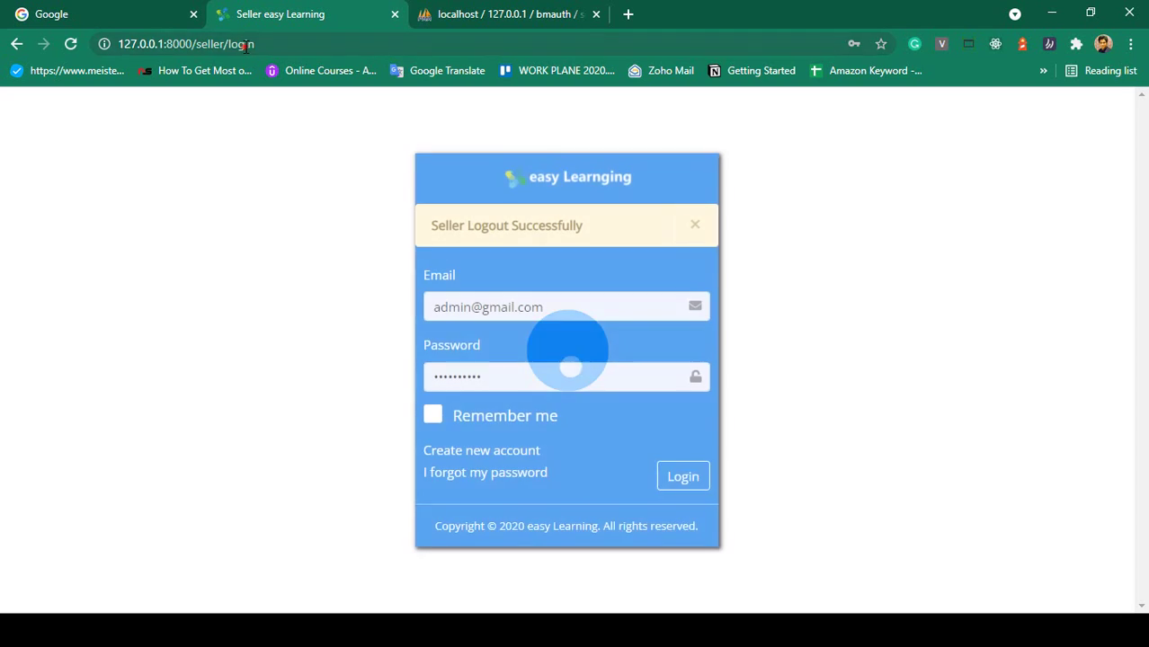
- Load /seller/dashboard while logged out and confirm it redirects with 'Plz Login First'
{"action": "left_click_drag", "start_coordinate": [231, 43], "coordinate": [291, 50]}
{"action": "type", "text": "da"}
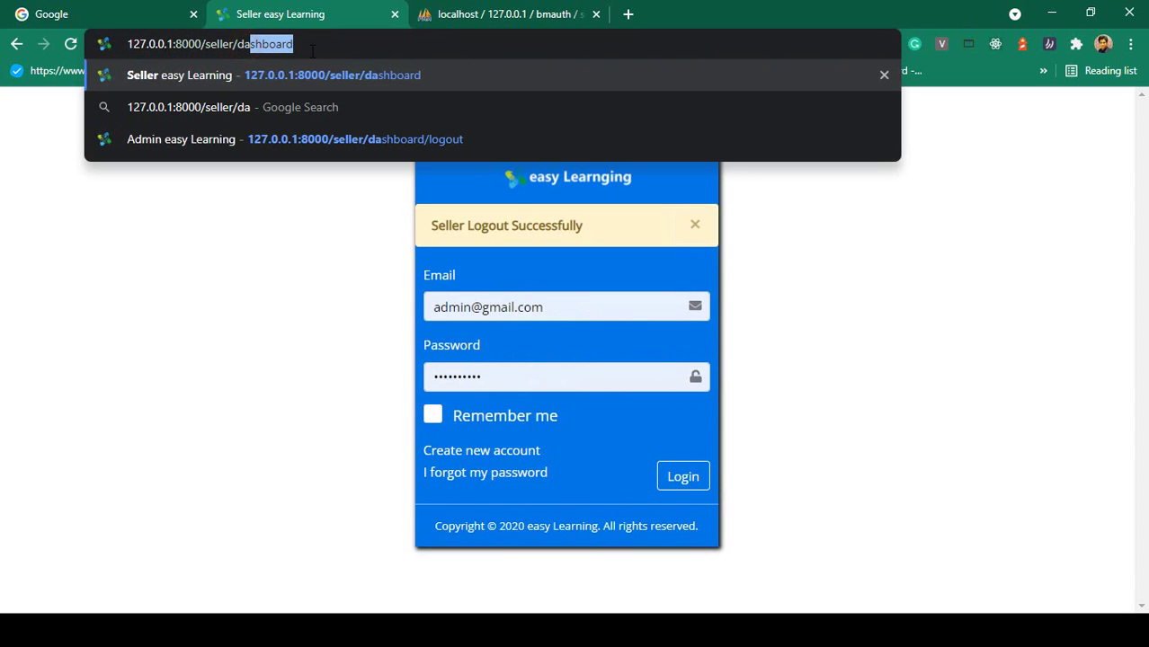
{"action": "key", "text": "Return"}
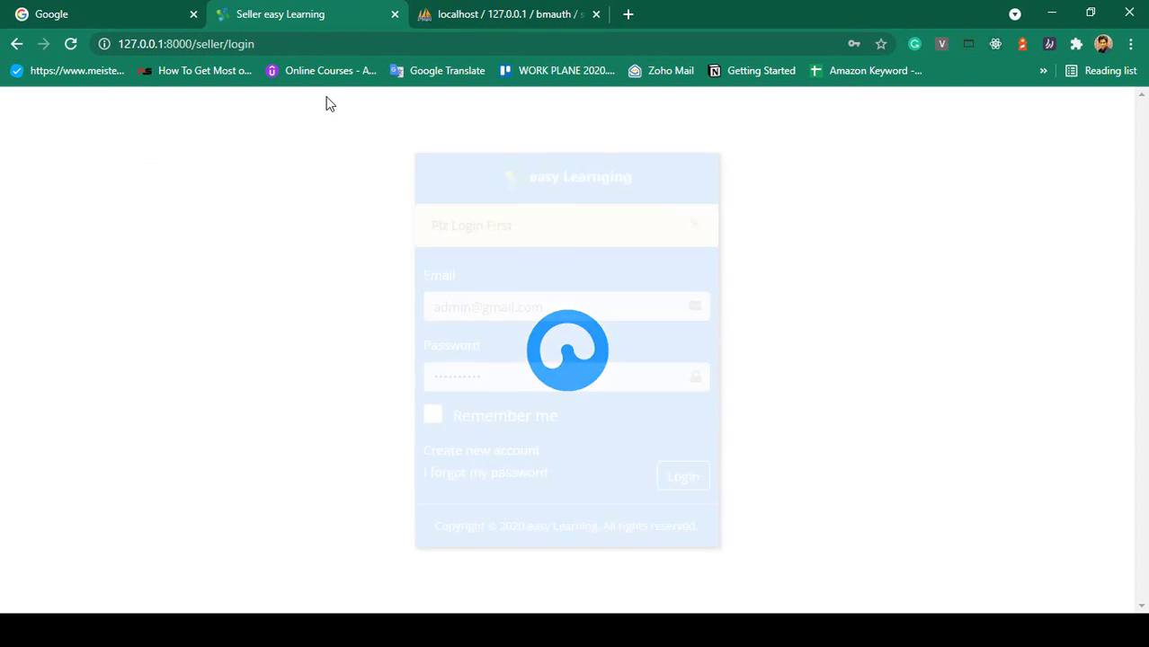
{"action": "left_click_drag", "start_coordinate": [434, 227], "coordinate": [550, 231]}
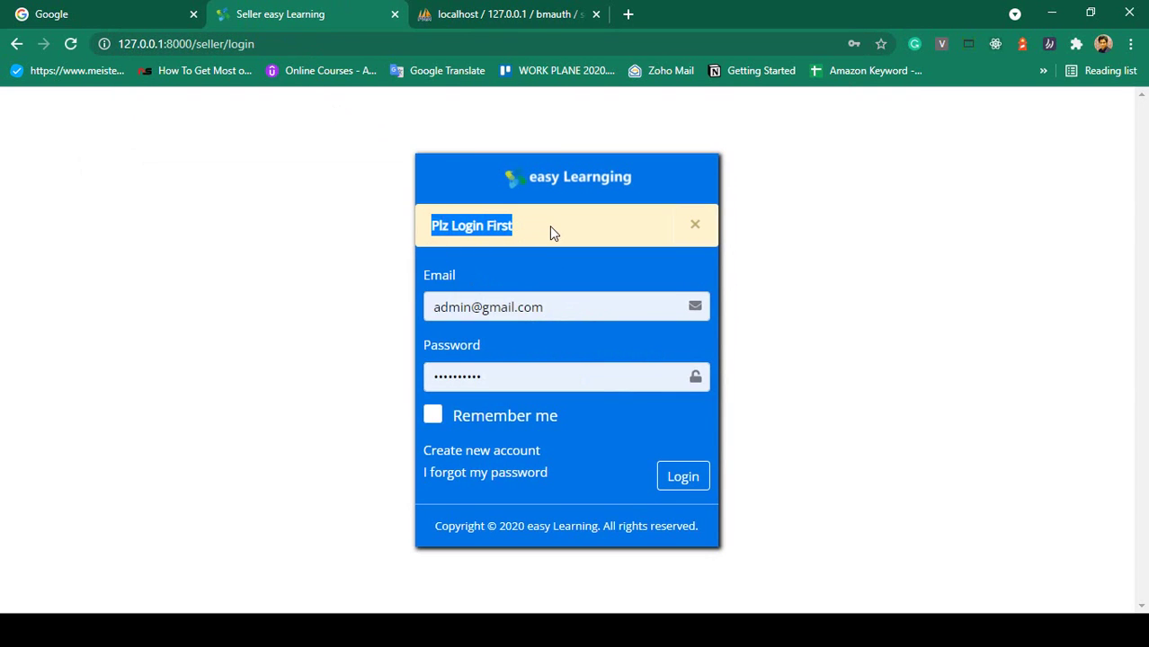
{"action": "left_click", "coordinate": [549, 231]}
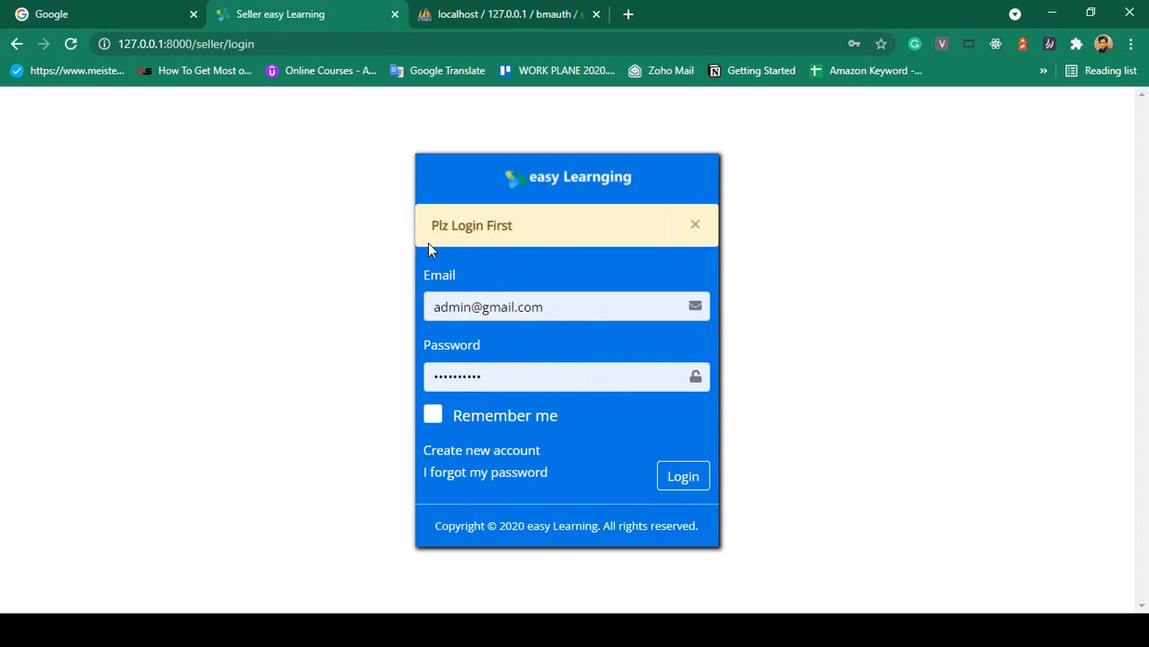
- Re-enter the new seller's e-mail and password in the login form
{"action": "double_click", "coordinate": [444, 312]}
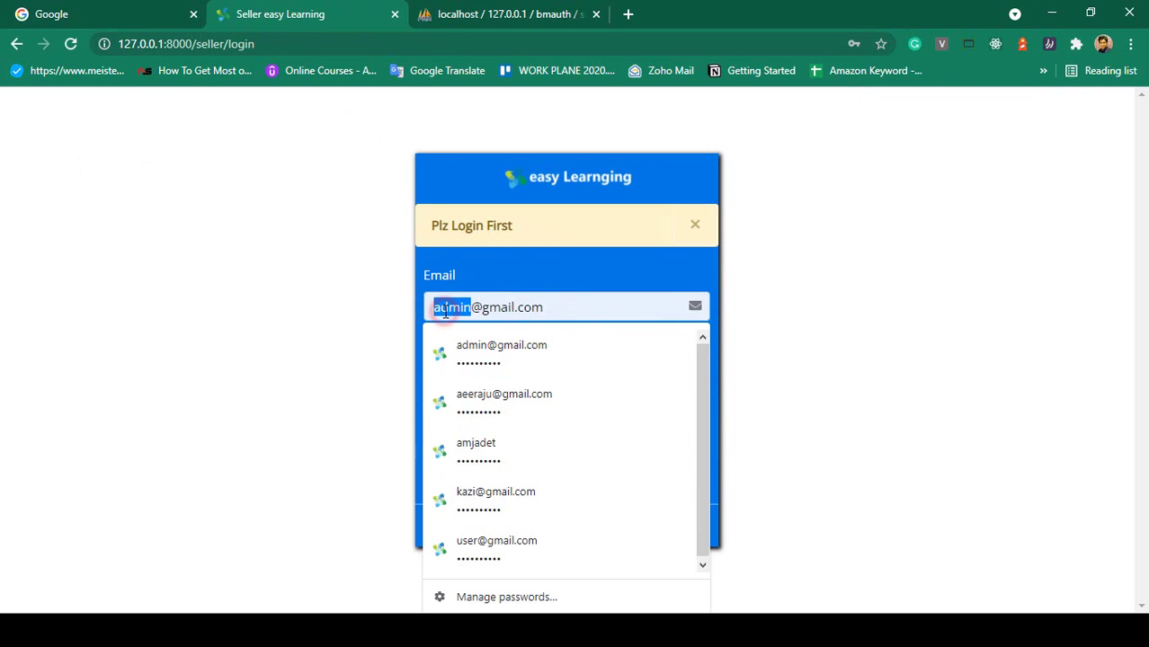
{"action": "type", "text": "d"}
{"action": "key", "text": "BackSpace"}
{"action": "type", "text": "seller"}
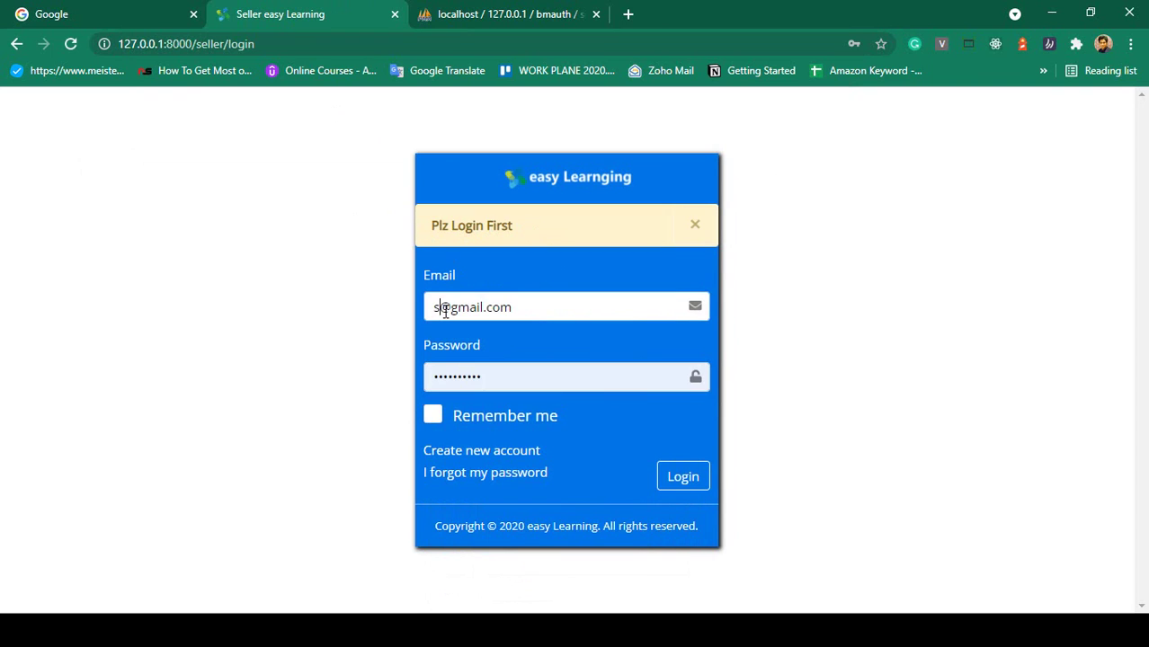
{"action": "type", "text": "1"}
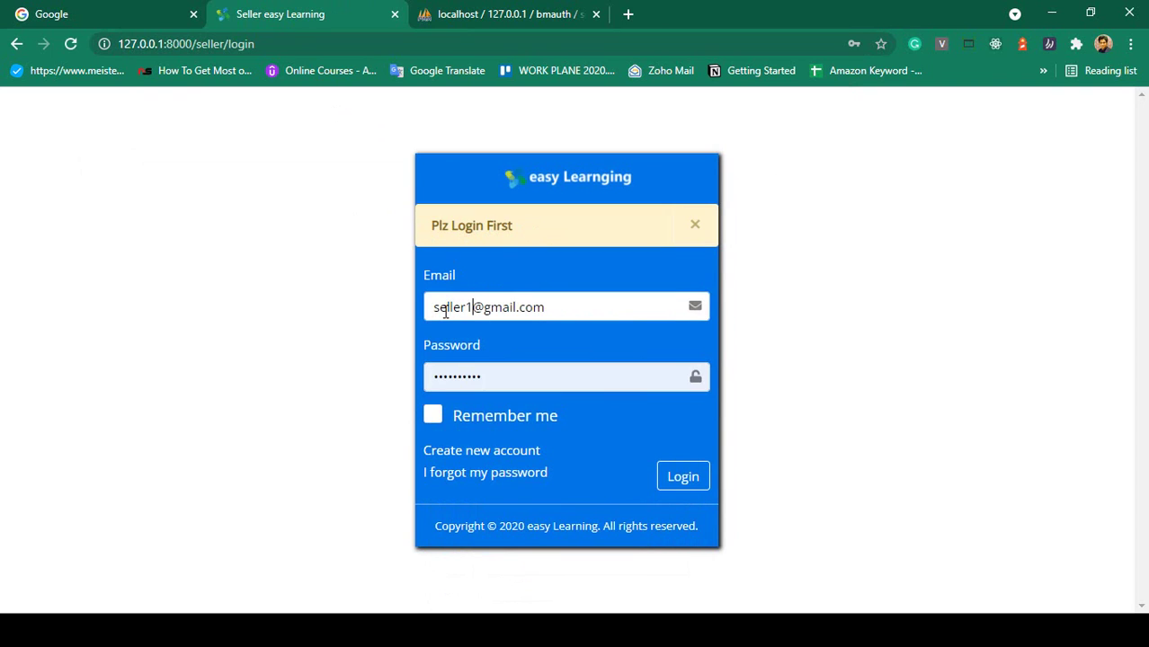
{"action": "double_click", "coordinate": [510, 372]}
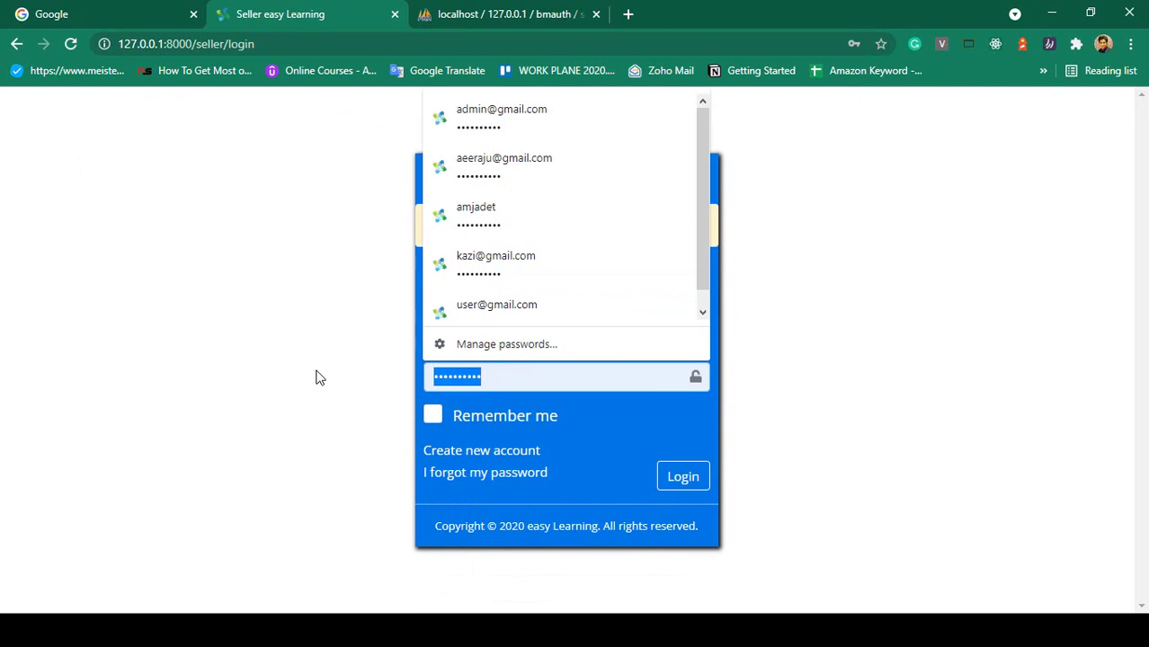
{"action": "type", "text": "1234567890"}
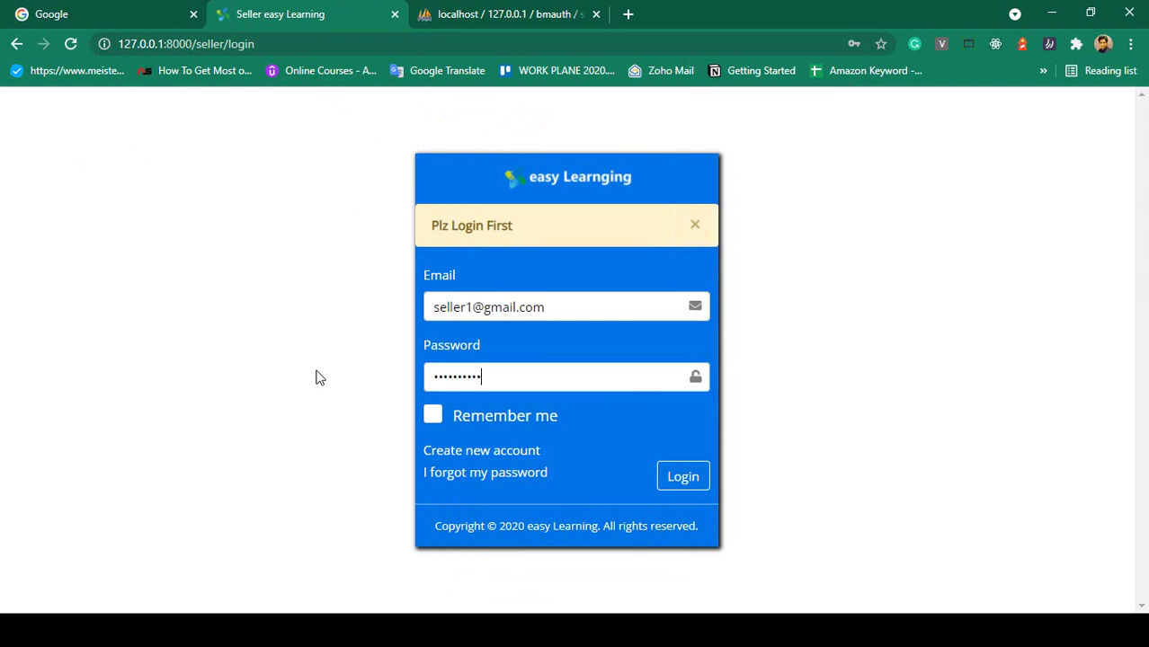
- Log back in as the new seller and reach the seller dashboard
{"action": "left_click", "coordinate": [679, 476]}
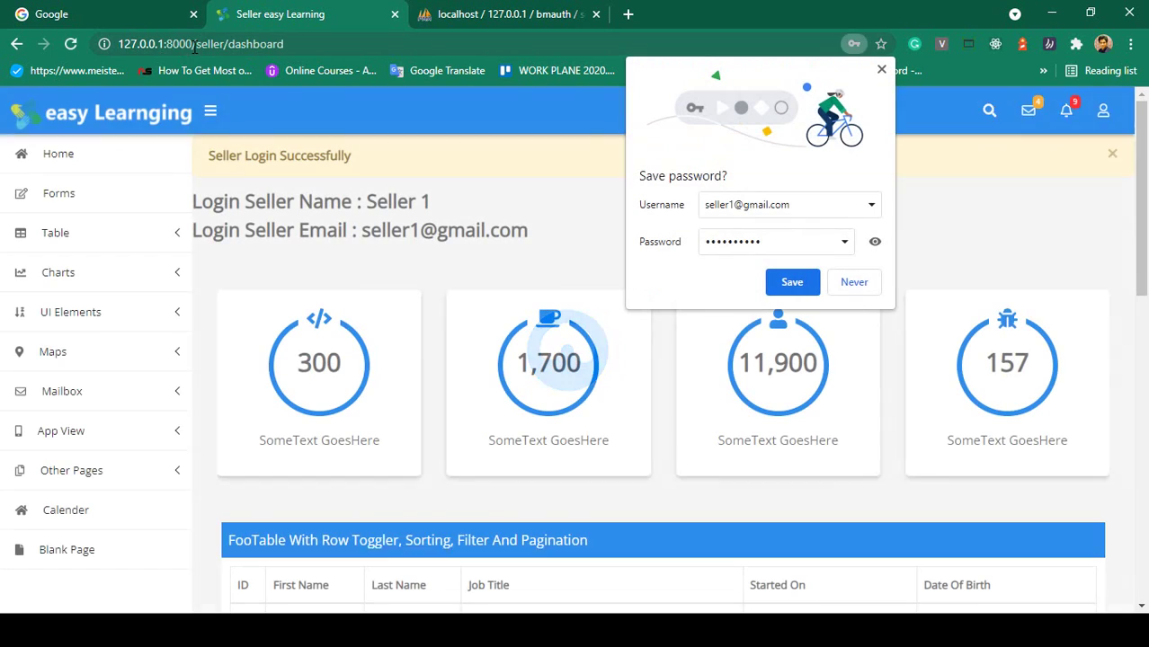
{"action": "left_click_drag", "start_coordinate": [193, 43], "coordinate": [285, 43]}
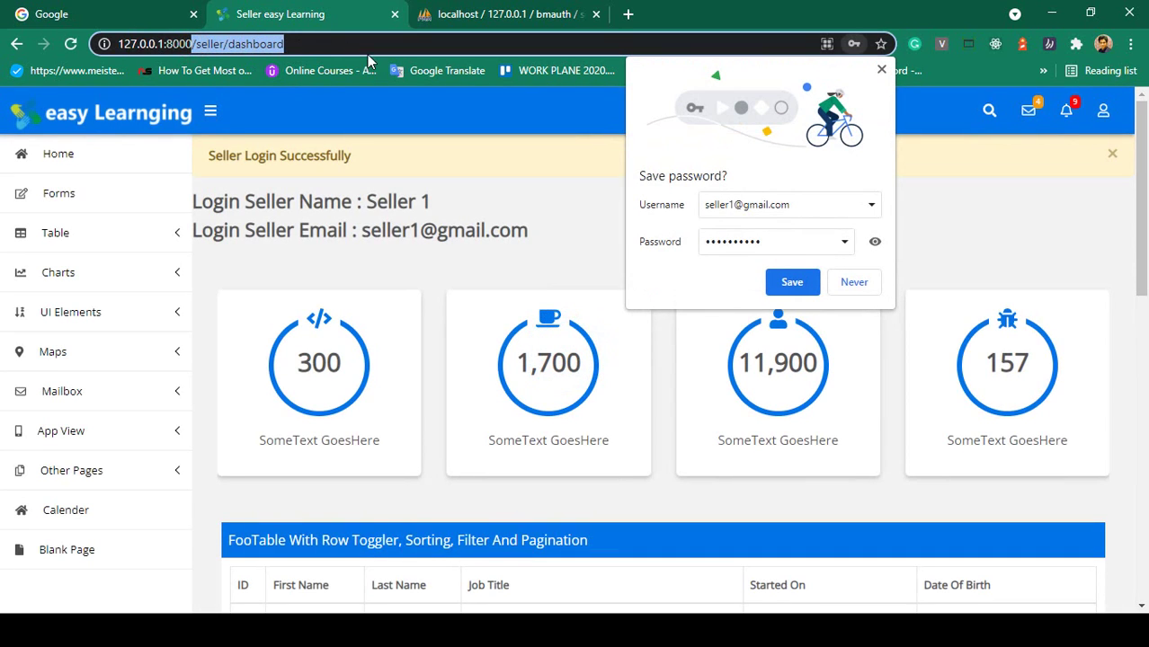
{"action": "left_click", "coordinate": [880, 70]}
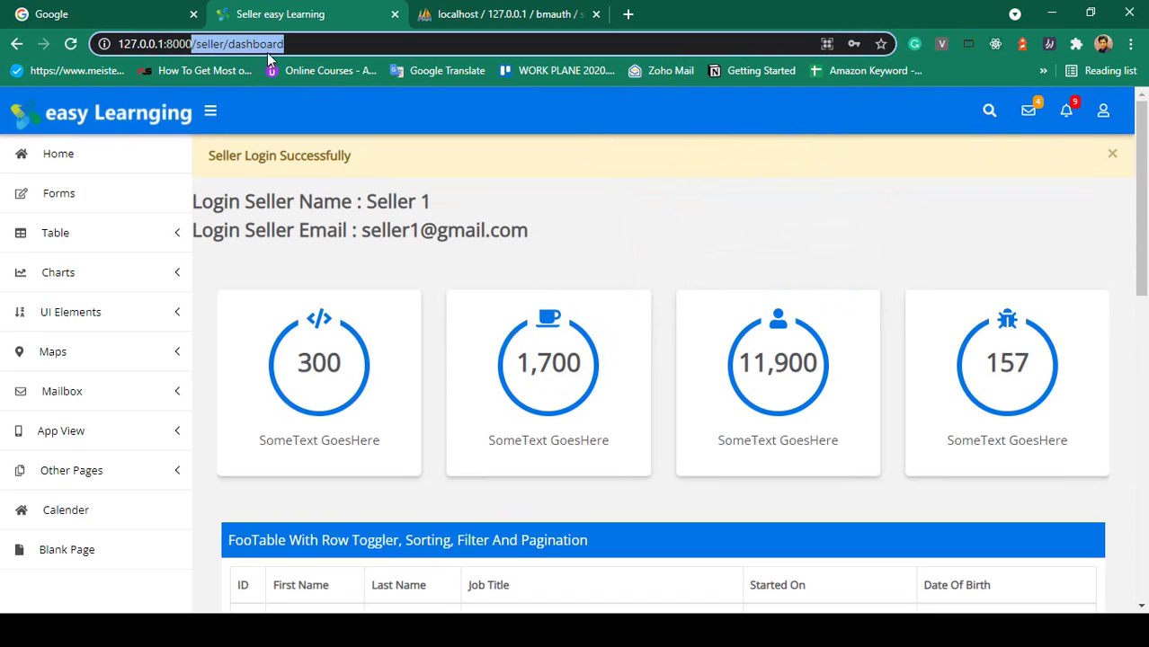
{"action": "left_click", "coordinate": [351, 198]}
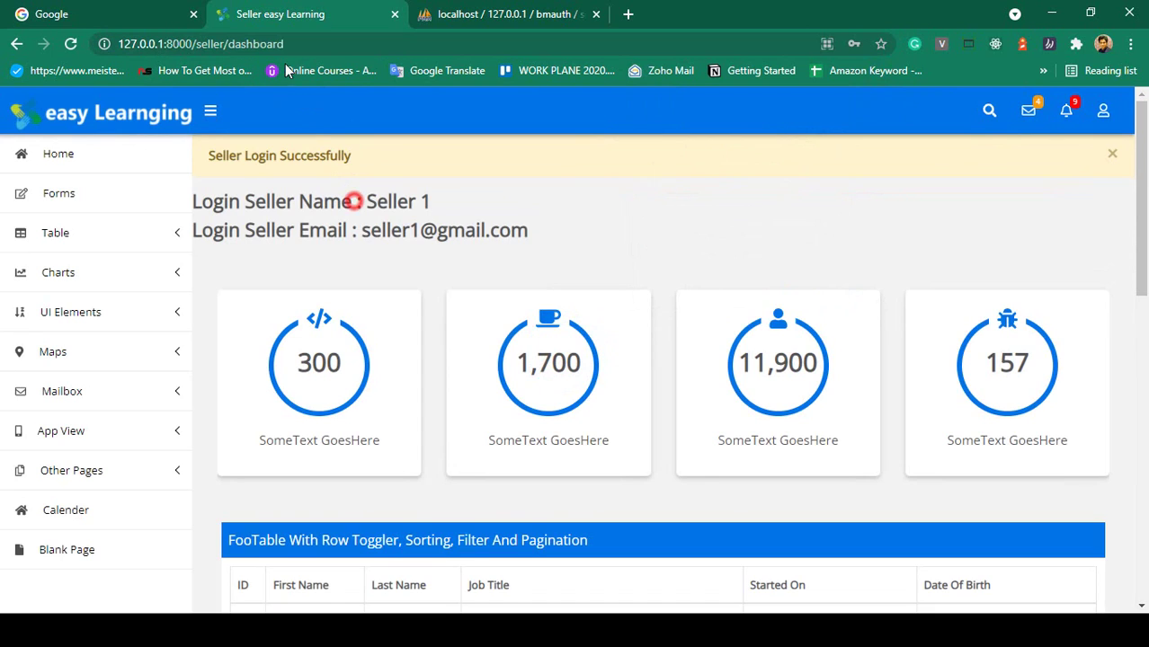
{"action": "left_click", "coordinate": [341, 209]}
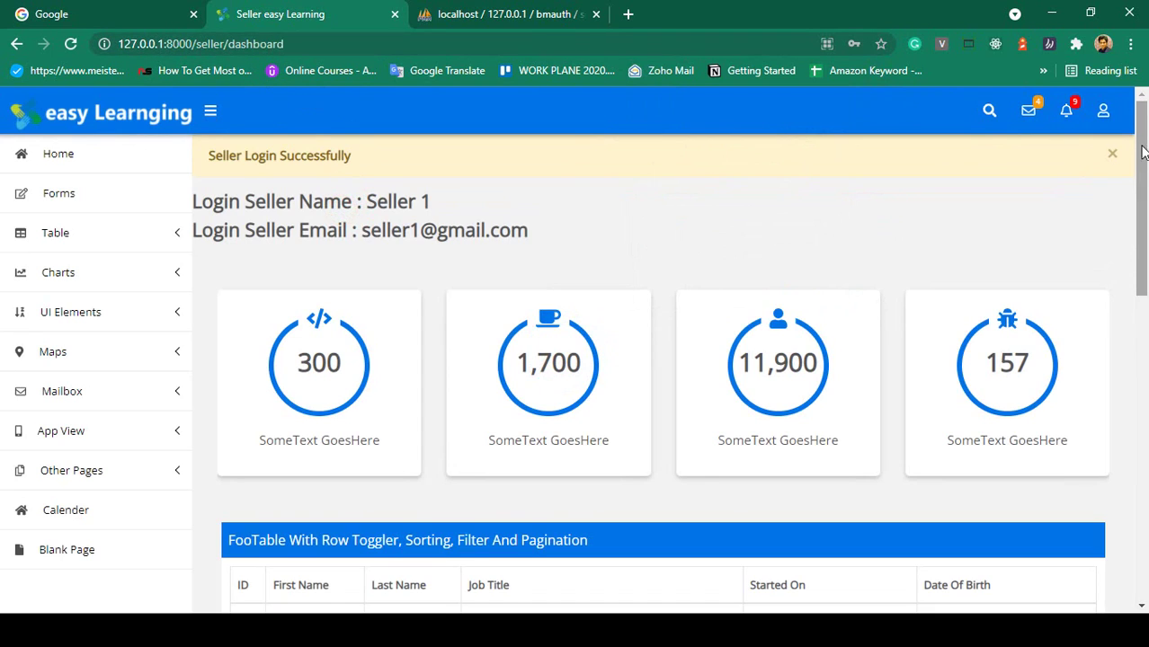
- Log the seller out and confirm the 'Seller Logout Successfully' message
{"action": "left_click", "coordinate": [1103, 109]}
{"action": "left_click", "coordinate": [1018, 238]}
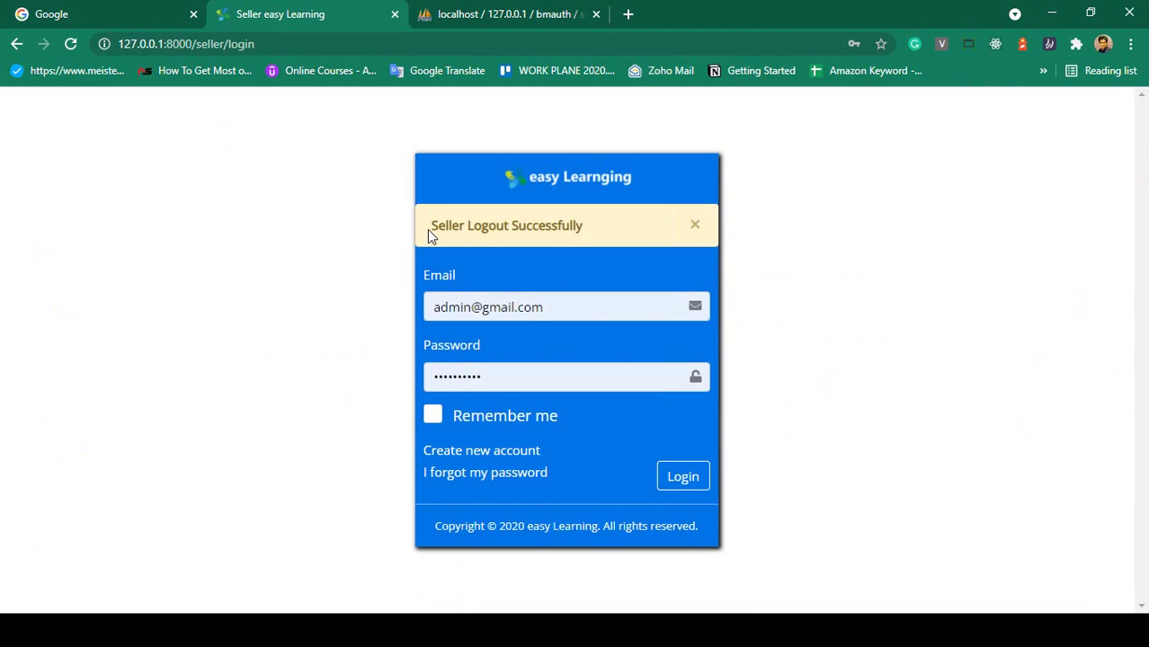
{"action": "left_click_drag", "start_coordinate": [429, 227], "coordinate": [598, 225]}
{"action": "left_click", "coordinate": [597, 226]}
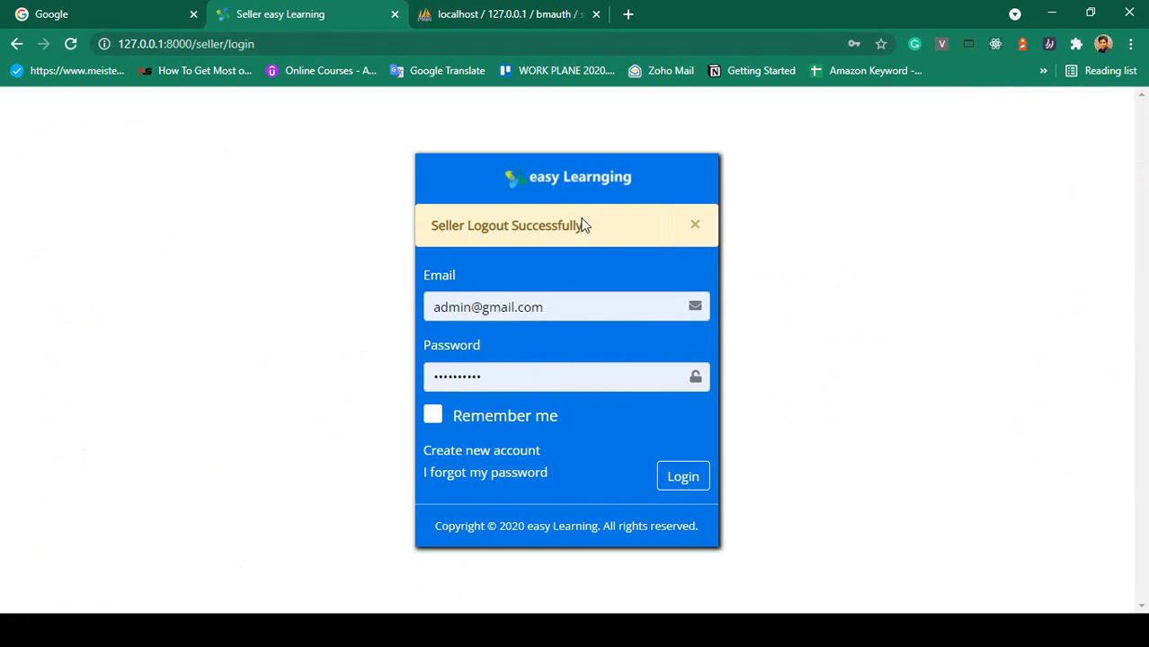